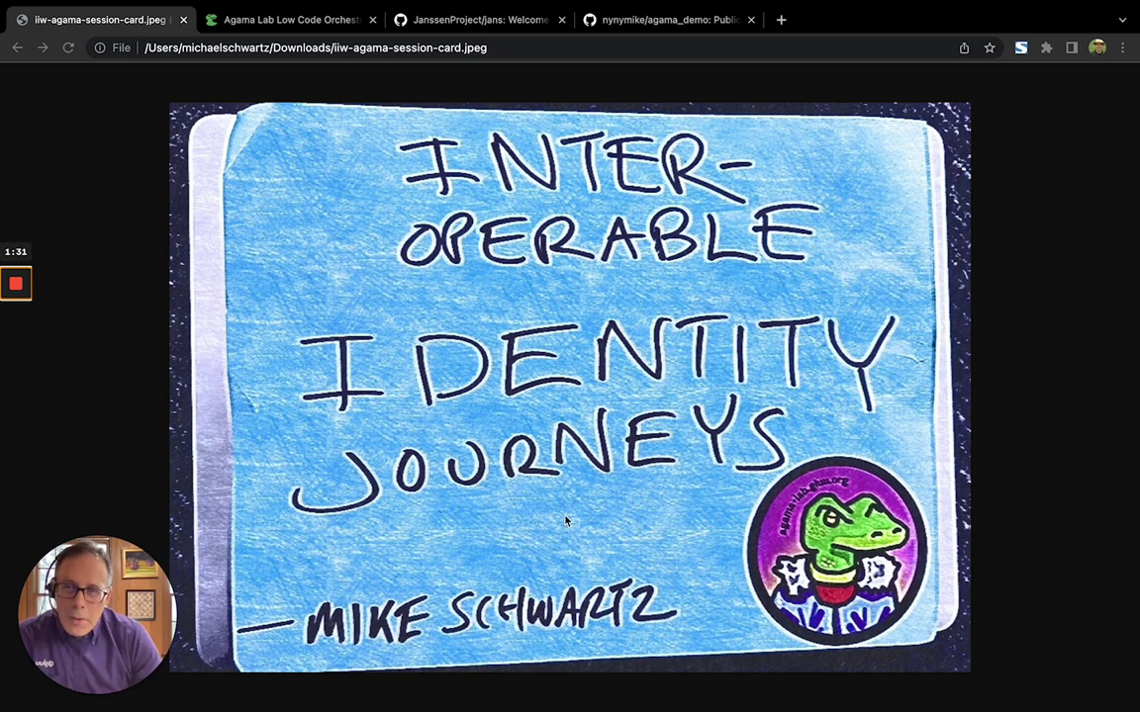
# Sign in to Agama Lab with GitHub, check the agama_demo repo, and return to the repository path form
pyautogui.click(274, 25)
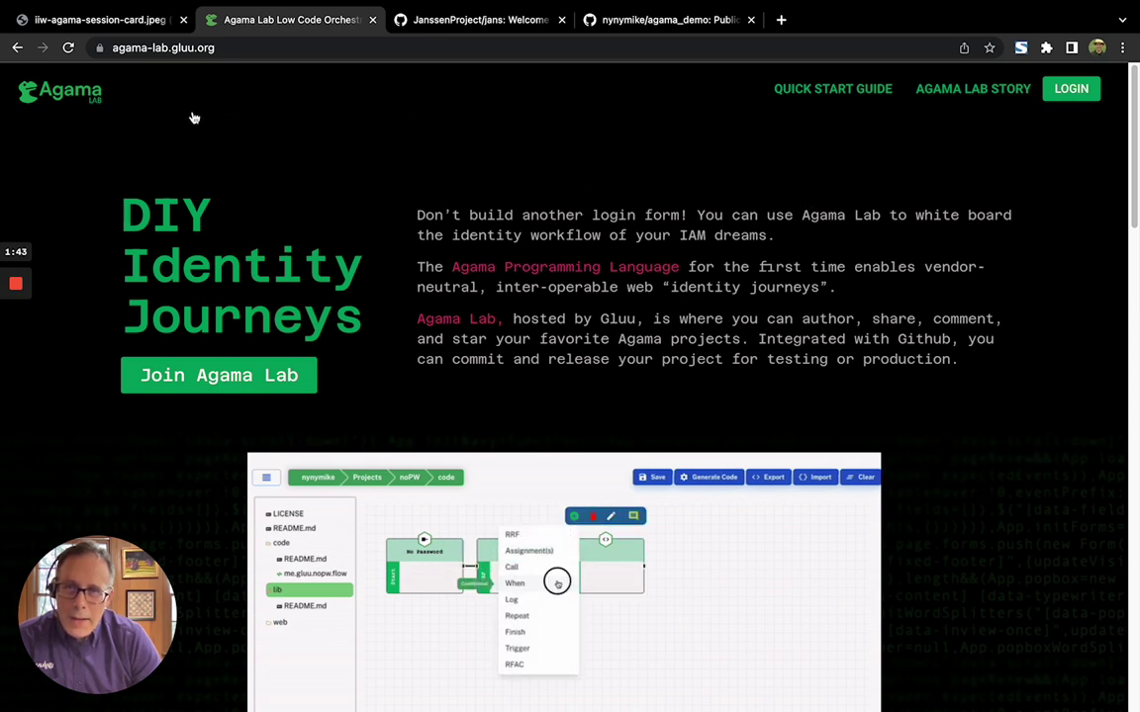
pyautogui.click(1071, 89)
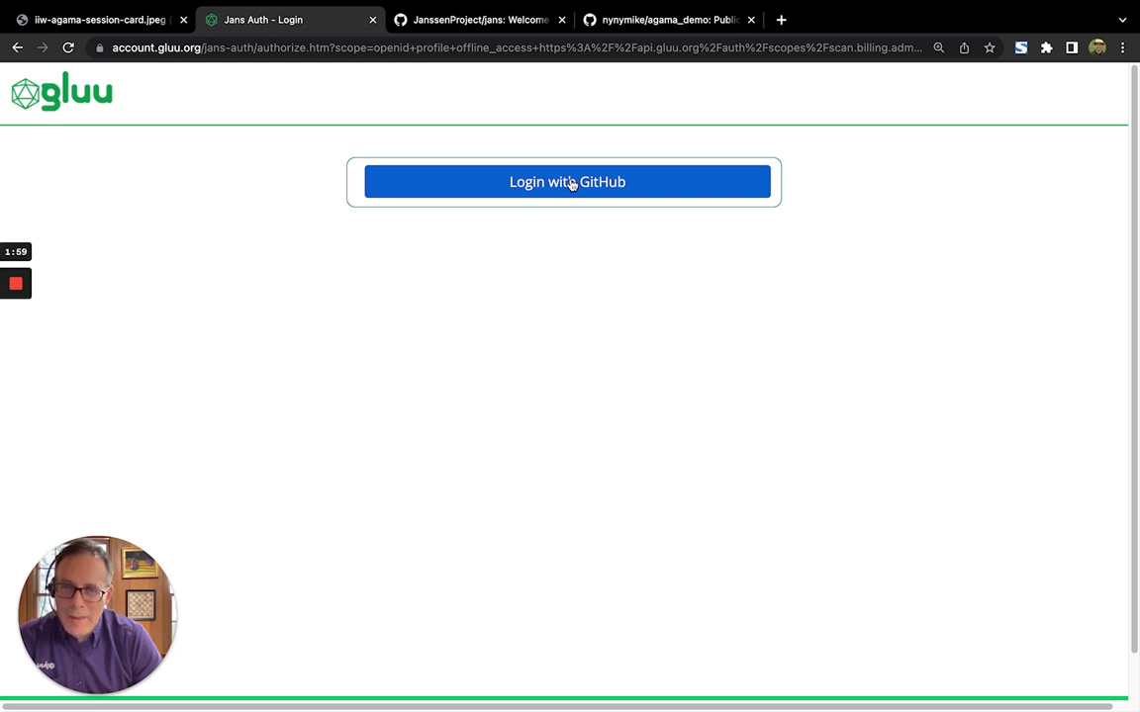
pyautogui.click(571, 184)
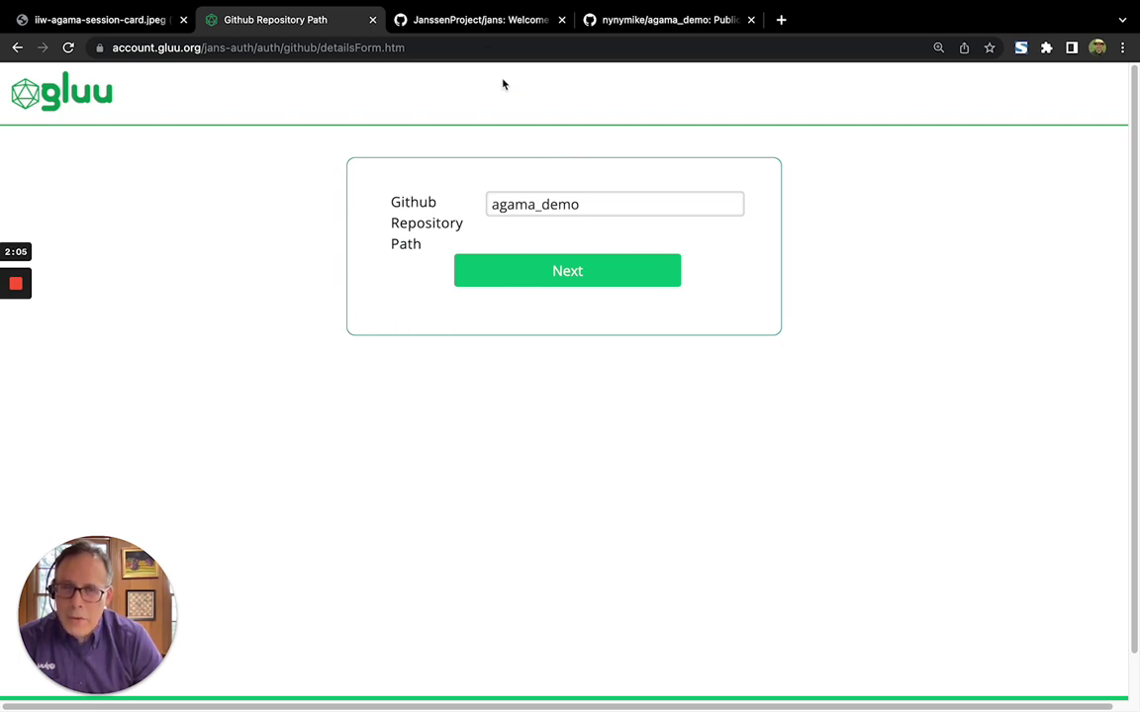
pyautogui.click(654, 20)
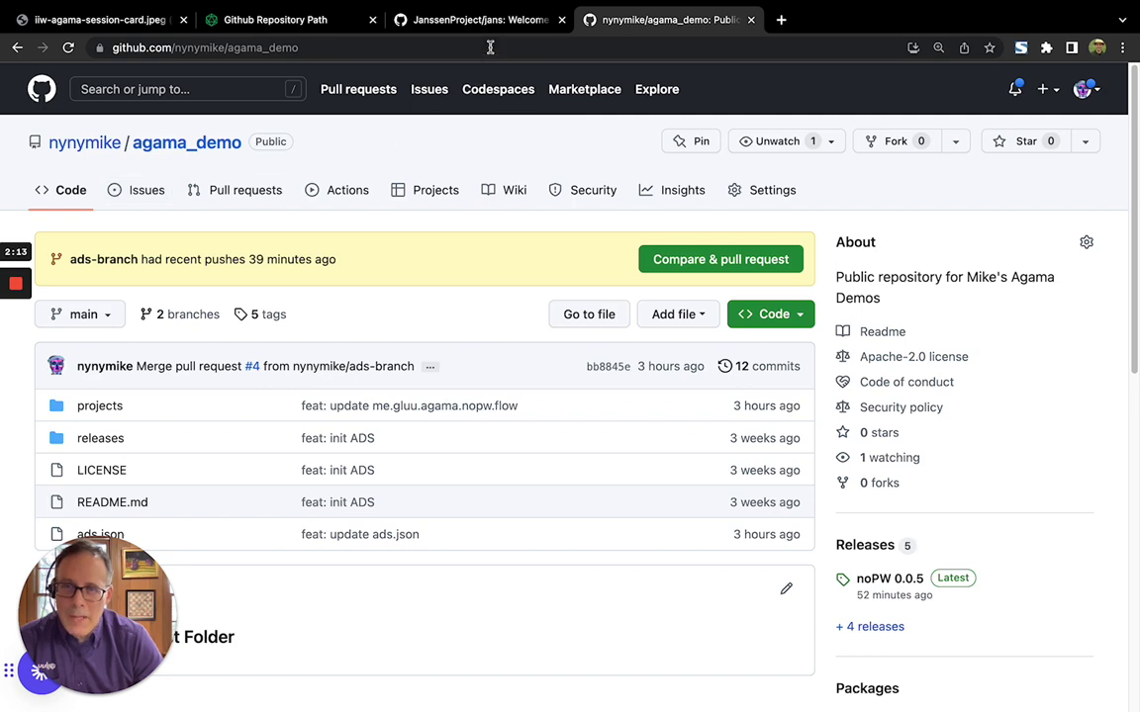
pyautogui.click(479, 19)
pyautogui.click(297, 18)
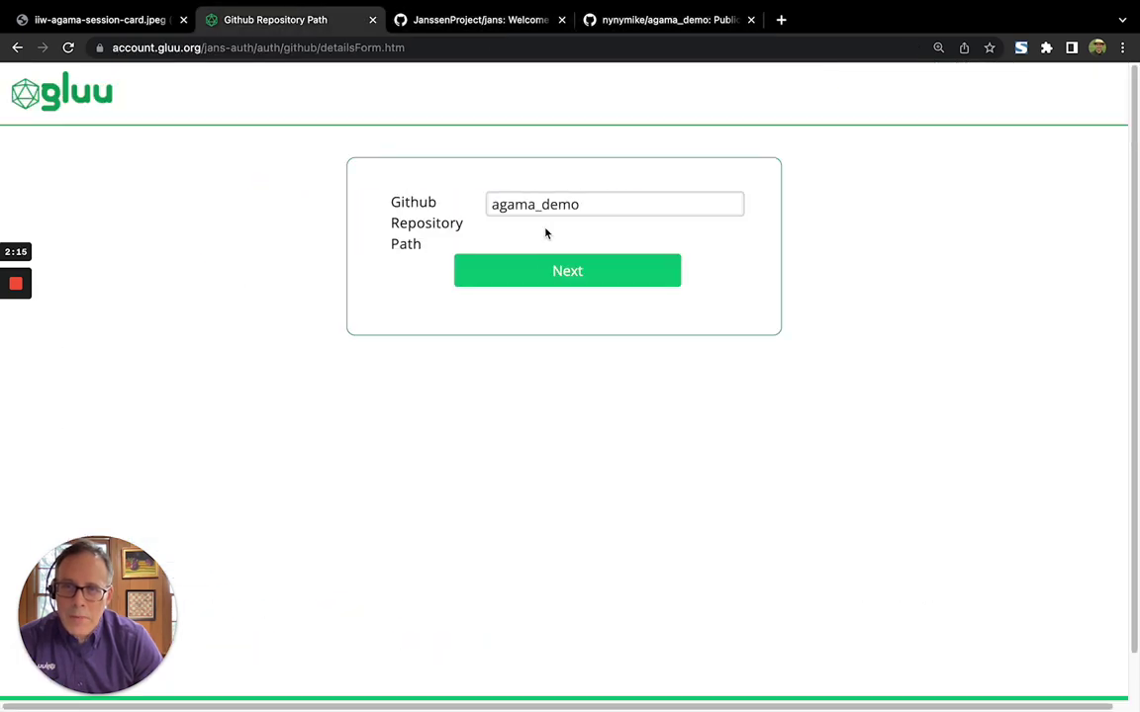
# Submit agama_demo as the repository path and open the noPW project
pyautogui.click(562, 275)
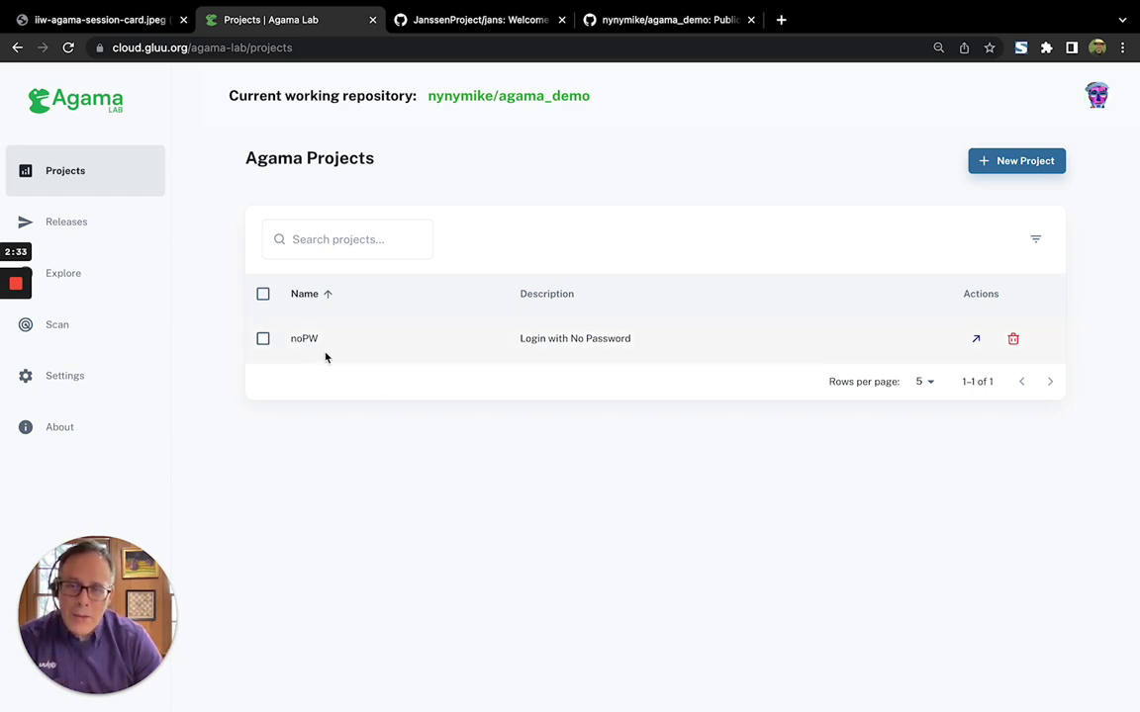
pyautogui.click(977, 337)
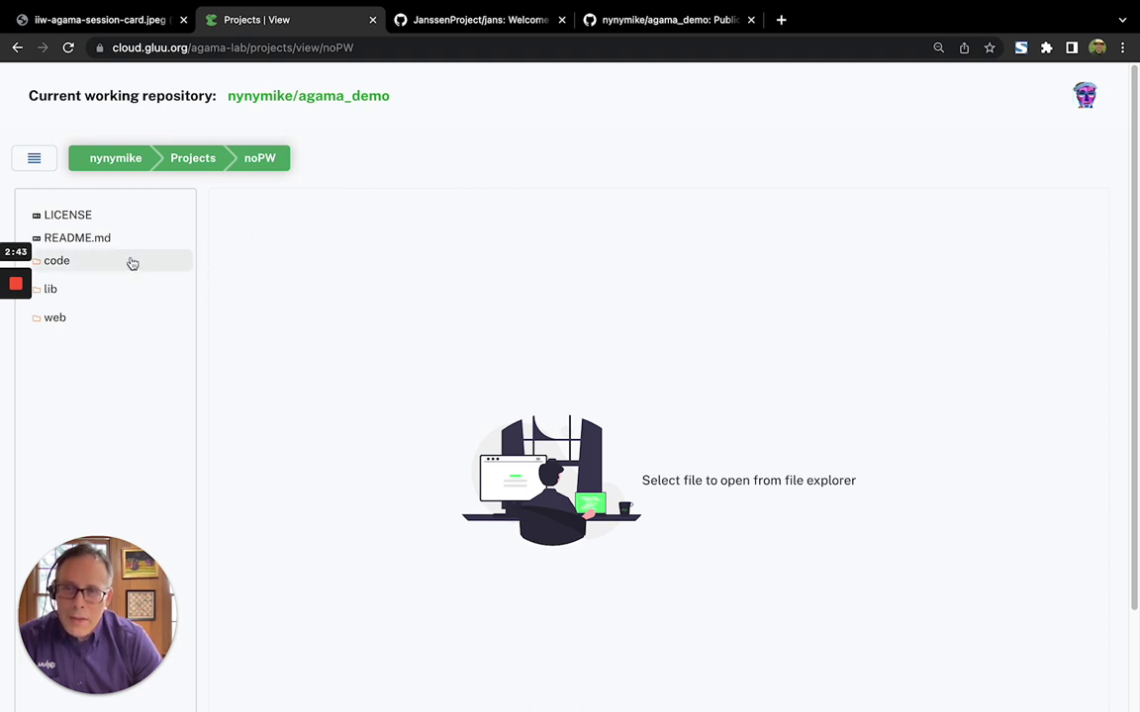
# Exit full screen and browse the code, lib, co and web folders, leaving code expanded
pyautogui.moveTo(96, 5)
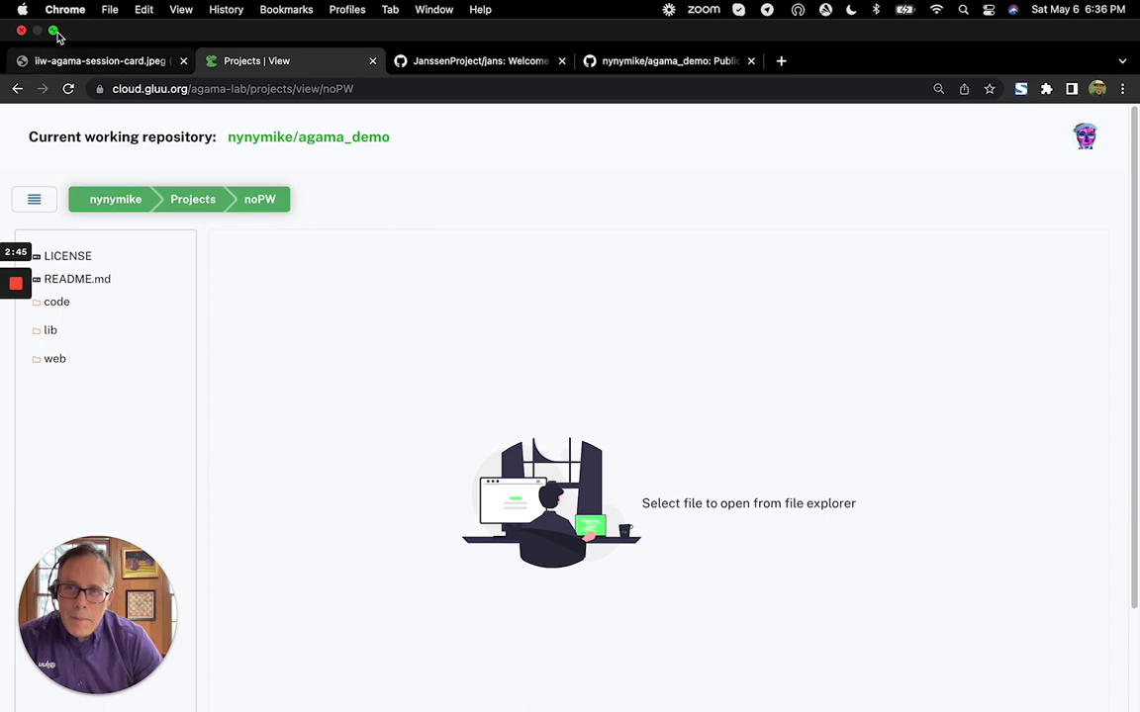
pyautogui.click(55, 31)
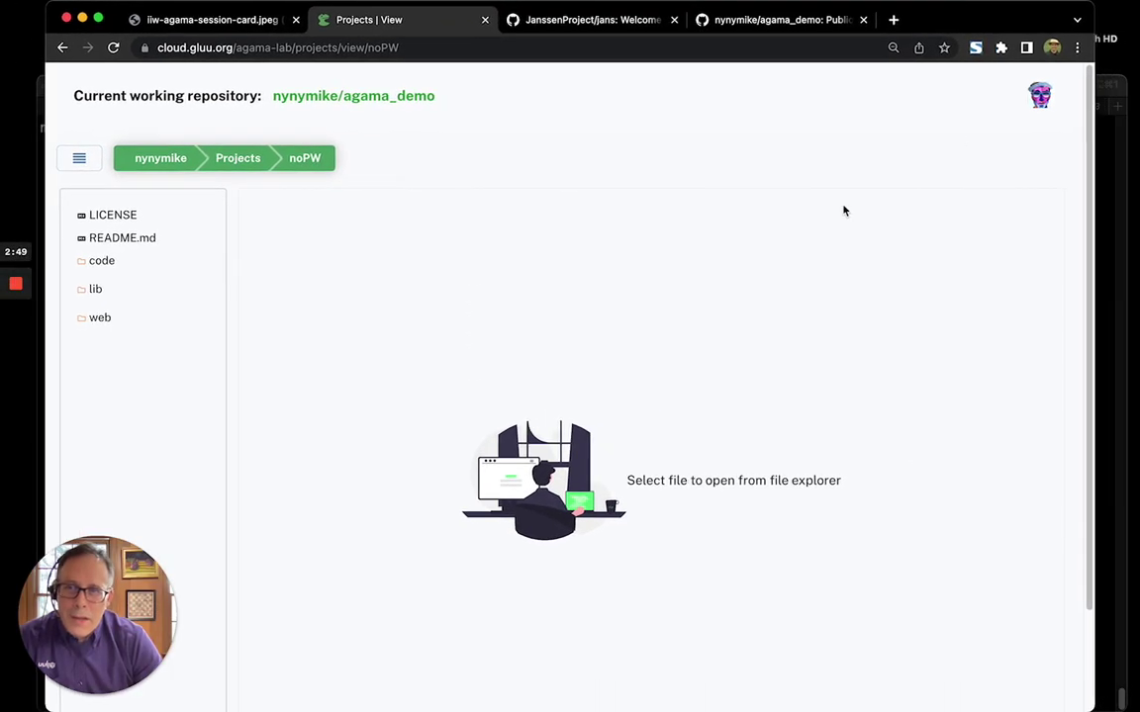
pyautogui.click(136, 269)
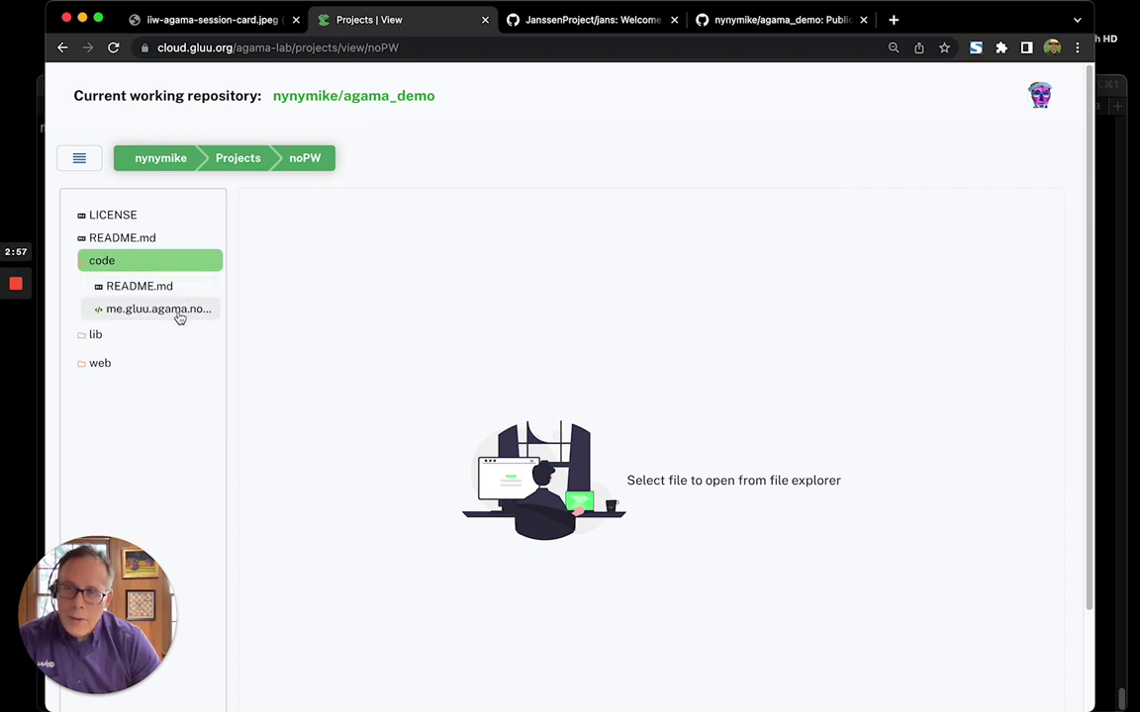
pyautogui.click(138, 265)
pyautogui.click(124, 291)
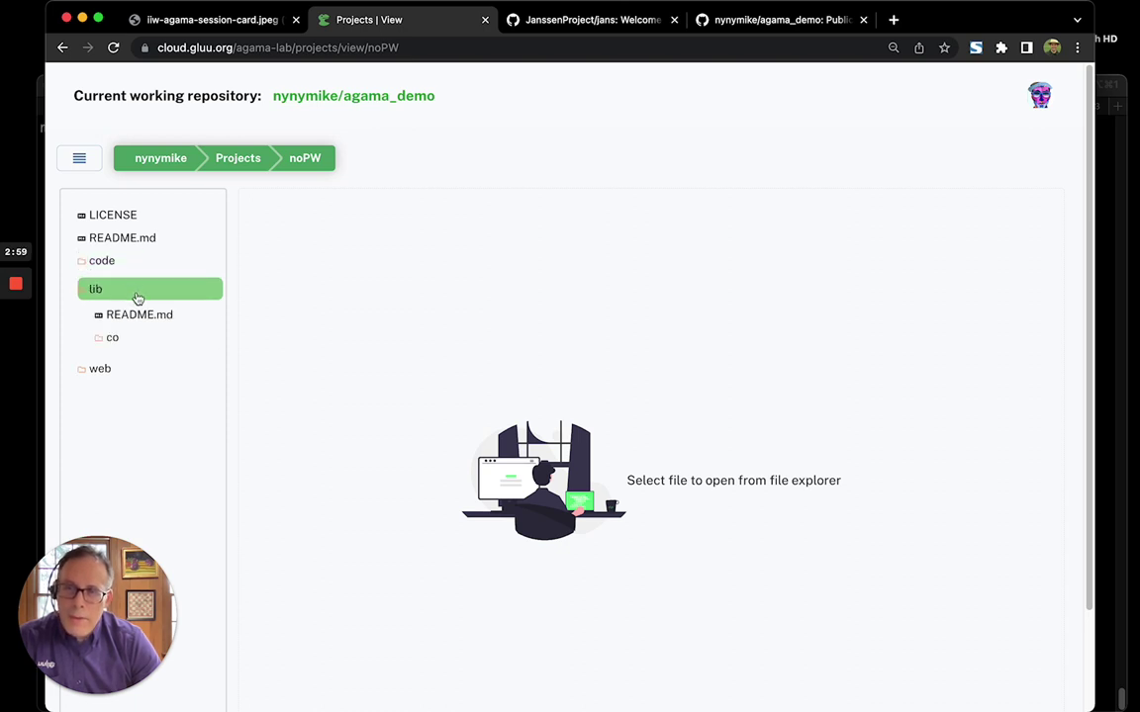
pyautogui.click(154, 342)
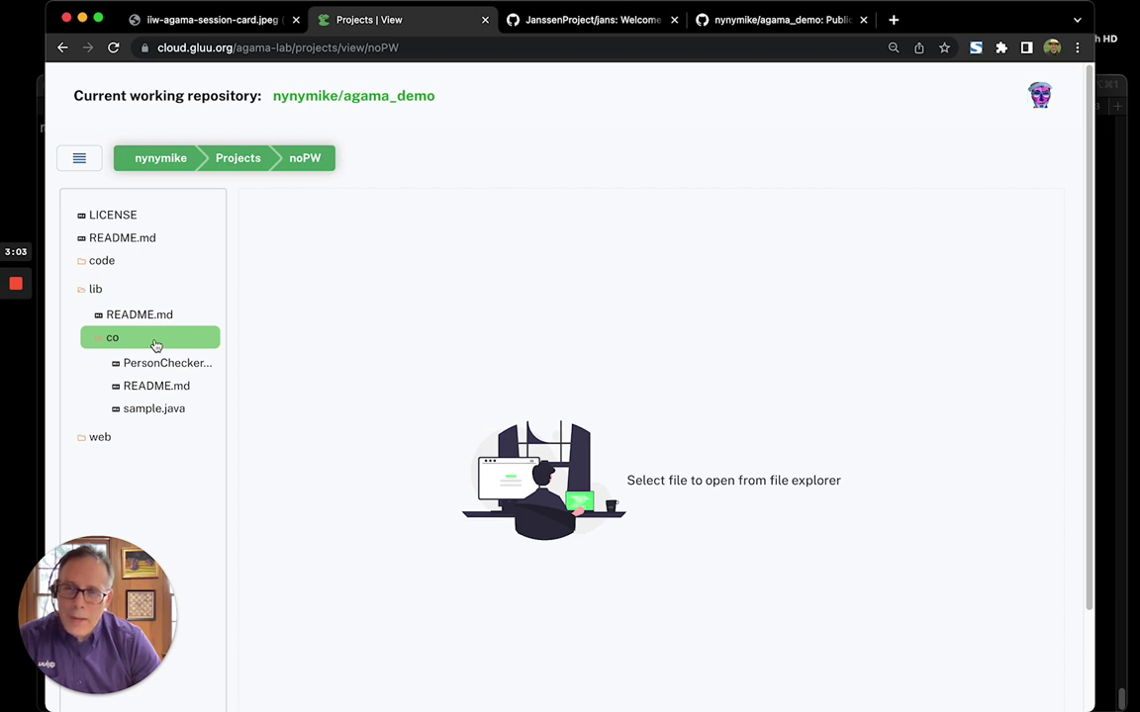
pyautogui.click(155, 344)
pyautogui.click(133, 291)
pyautogui.click(124, 328)
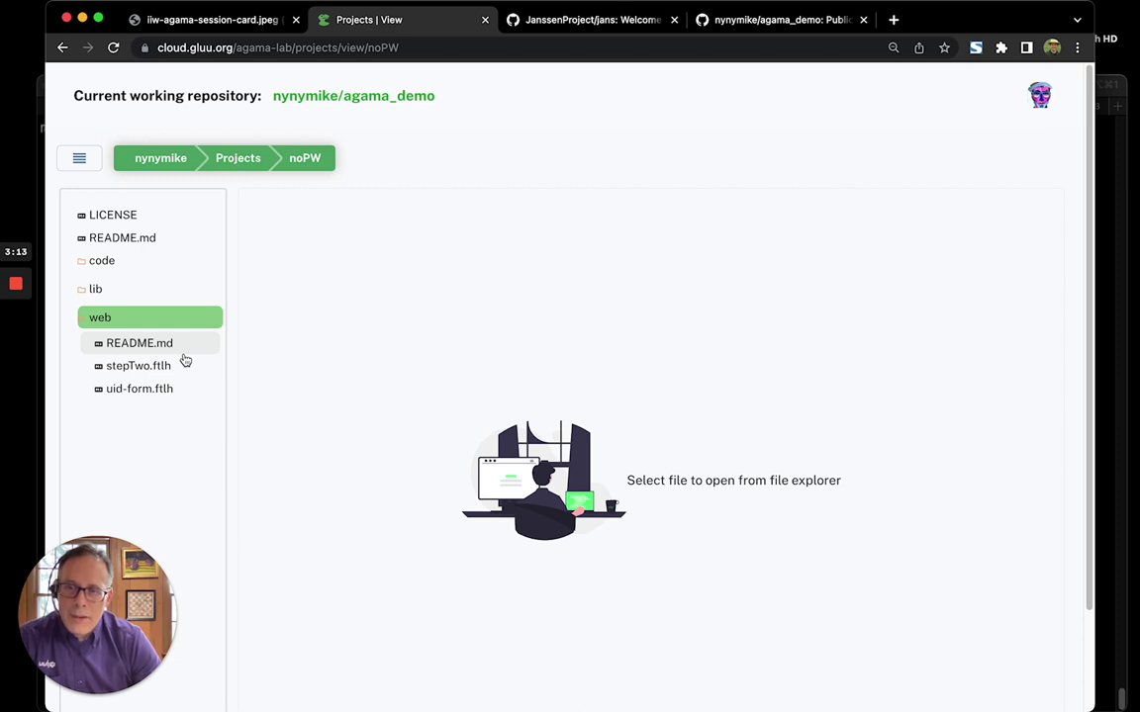
pyautogui.click(92, 319)
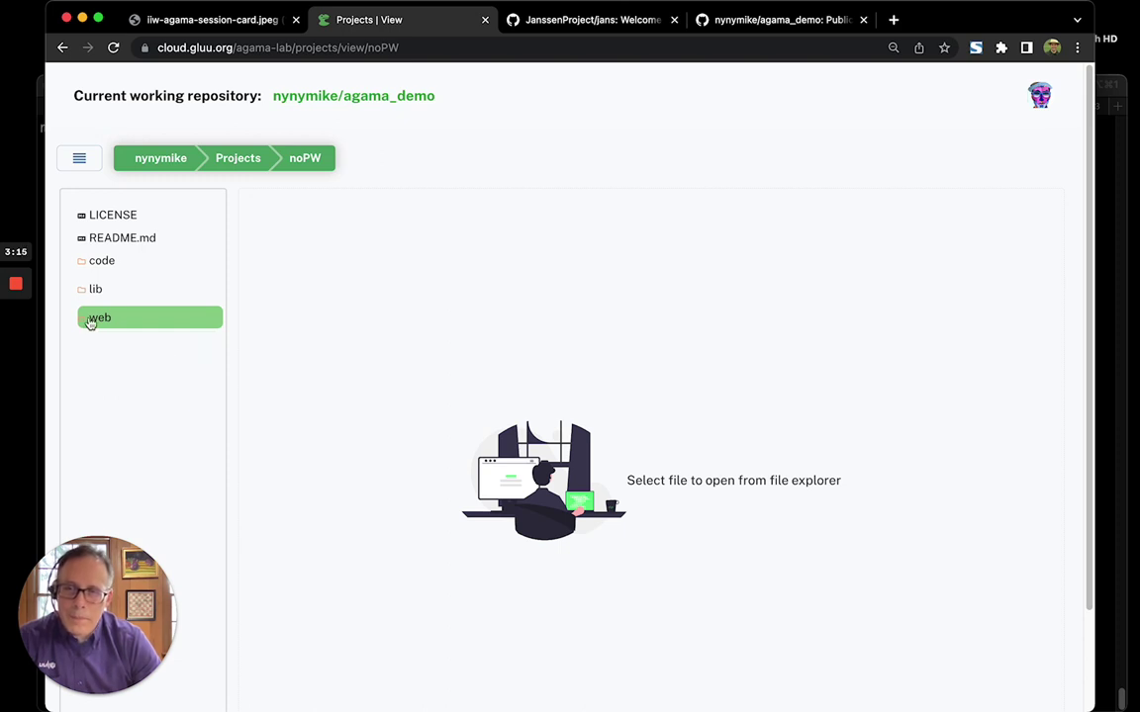
pyautogui.click(103, 262)
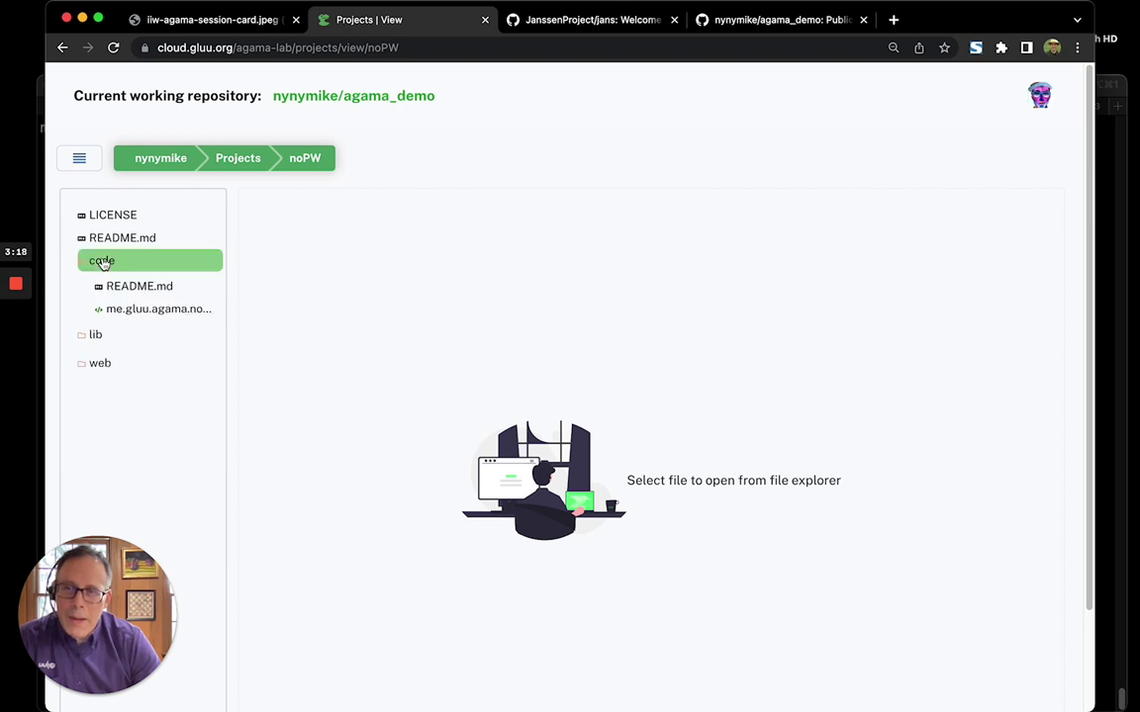
# Open the me.gluu.agama.nopw.flow diagram and review its generated Agama code, zooming in to read it
pyautogui.click(158, 310)
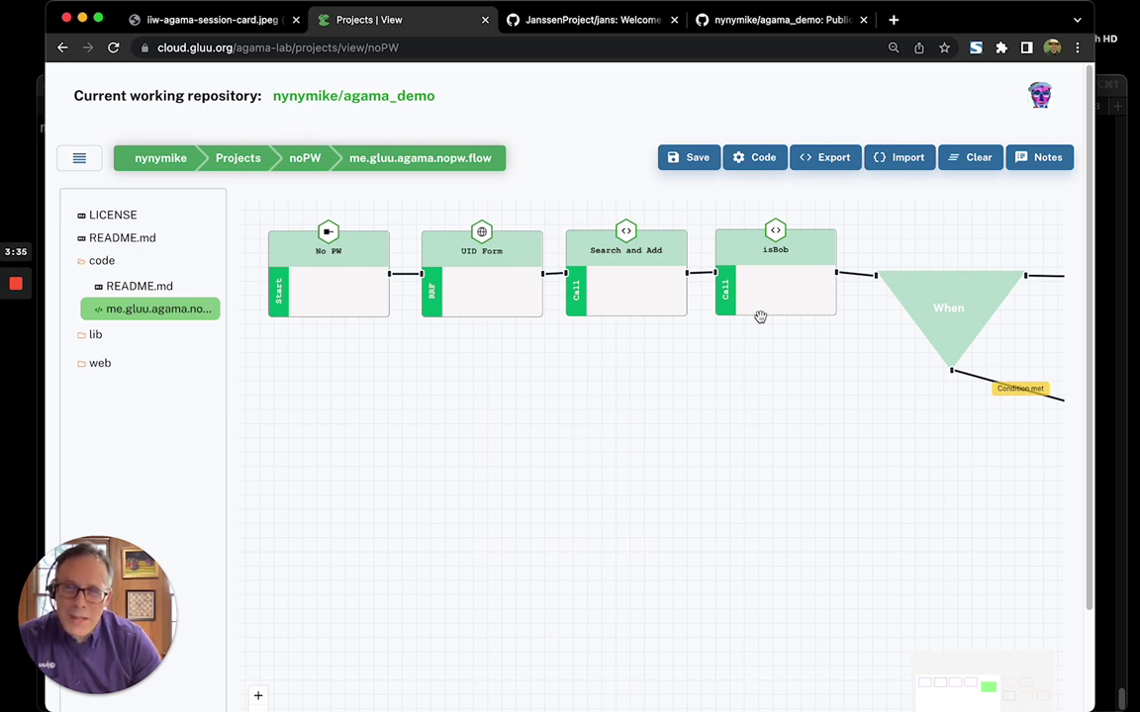
pyautogui.click(754, 159)
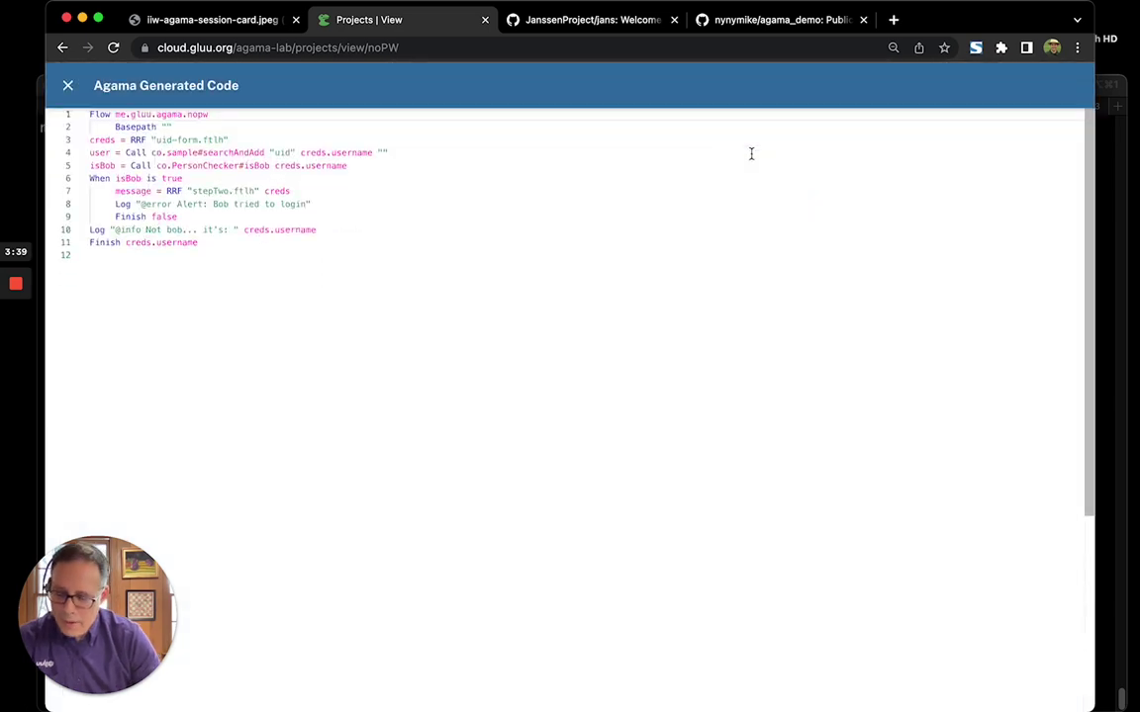
pyautogui.press('super+0')
pyautogui.press('super+equal')
pyautogui.press('super+equal')
pyautogui.press('super+equal')
pyautogui.press('super+equal')
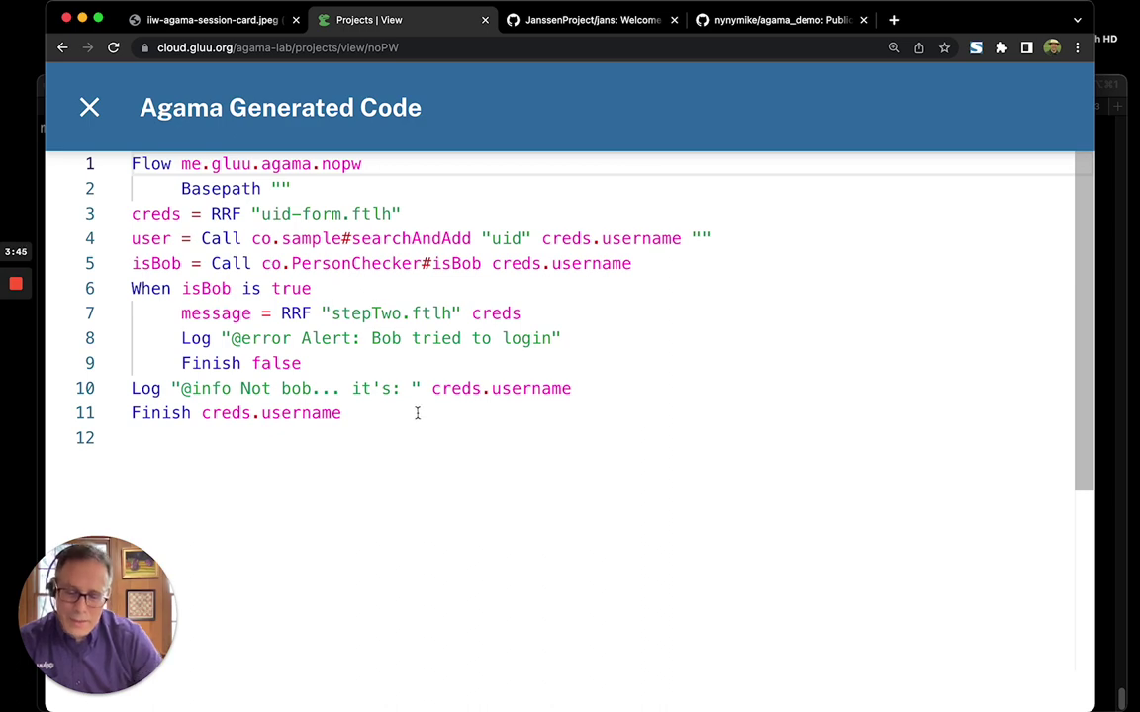
pyautogui.press('super+minus')
pyautogui.press('super+minus')
pyautogui.press('super+minus')
pyautogui.press('super+minus')
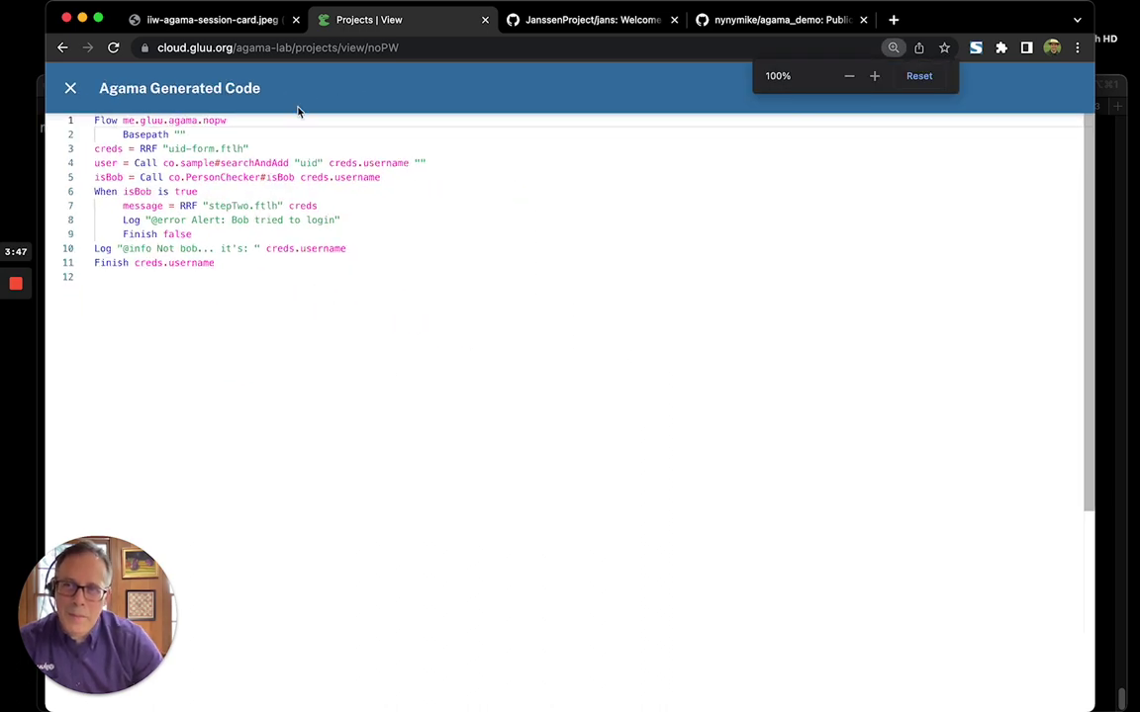
pyautogui.click(72, 89)
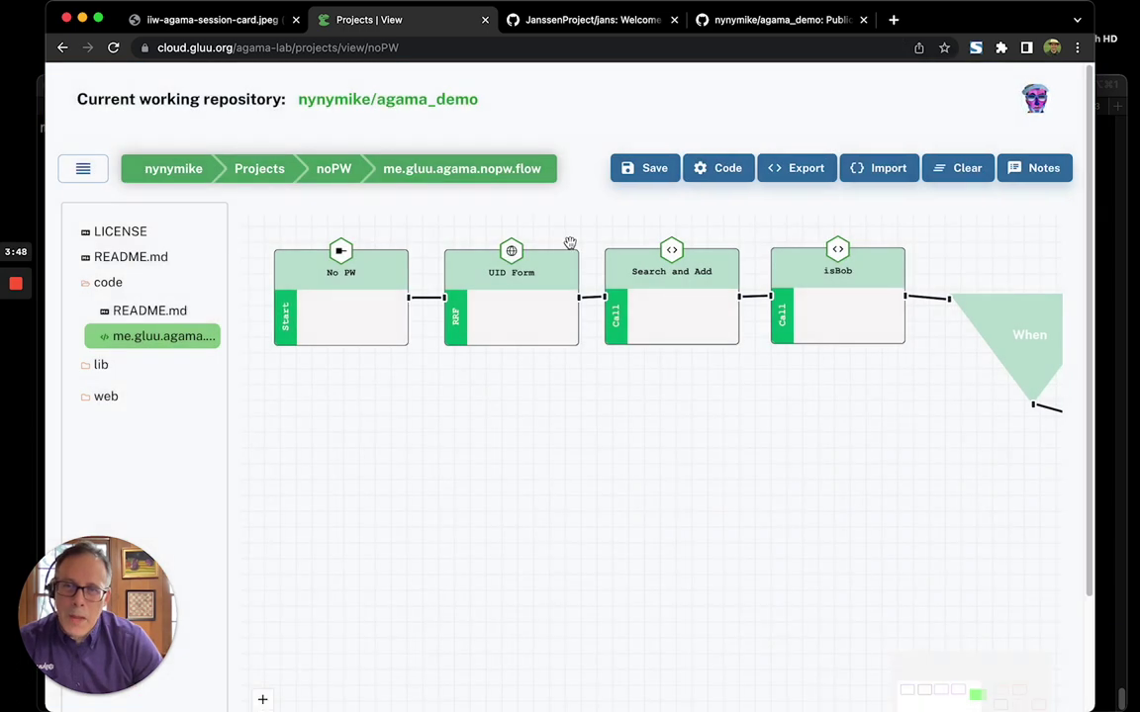
pyautogui.doubleClick(360, 306)
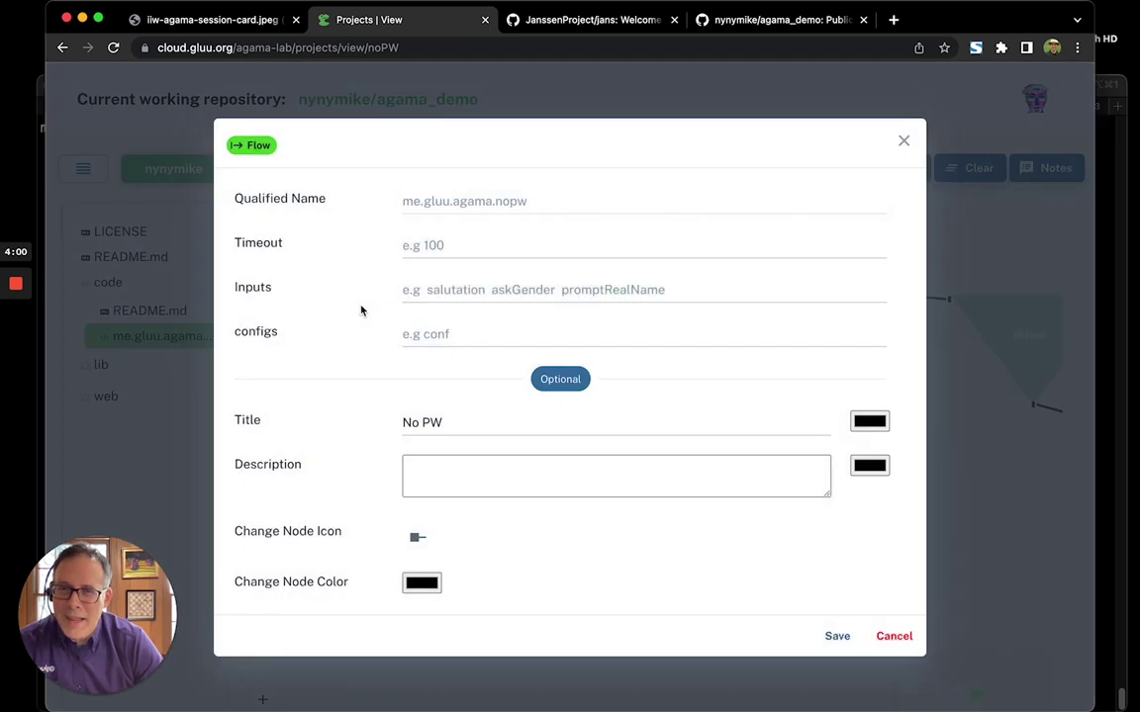
pyautogui.click(894, 636)
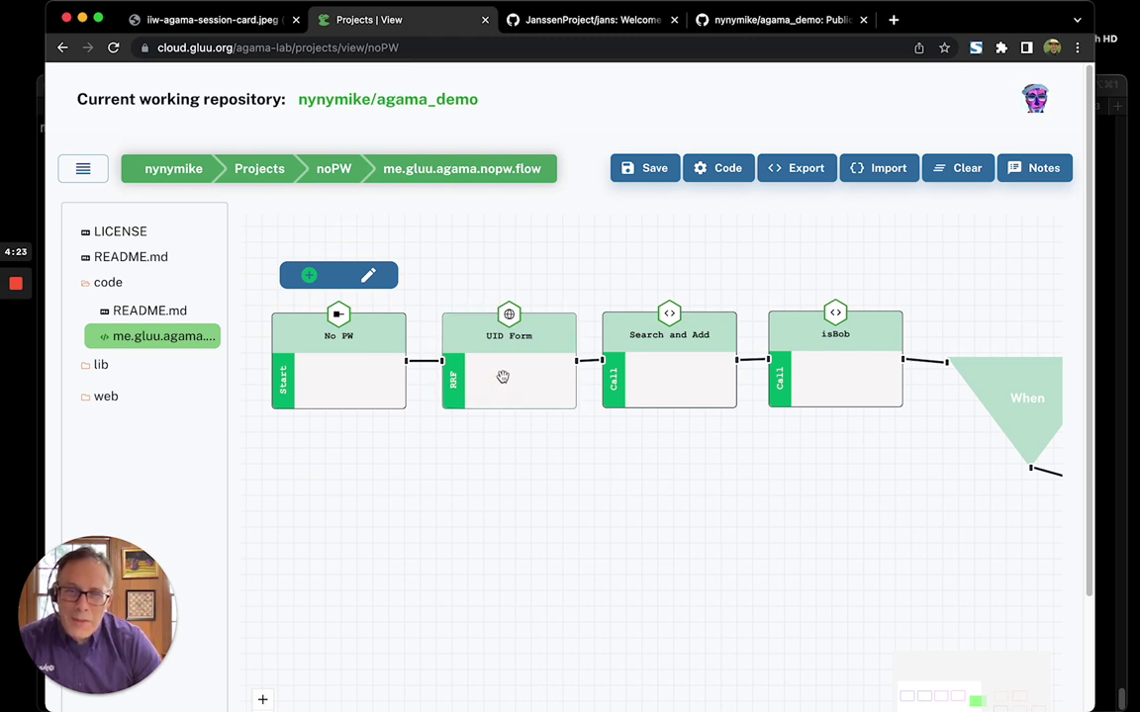
pyautogui.doubleClick(509, 368)
pyautogui.moveTo(402, 223); pyautogui.dragTo(447, 222)
pyautogui.click(534, 218)
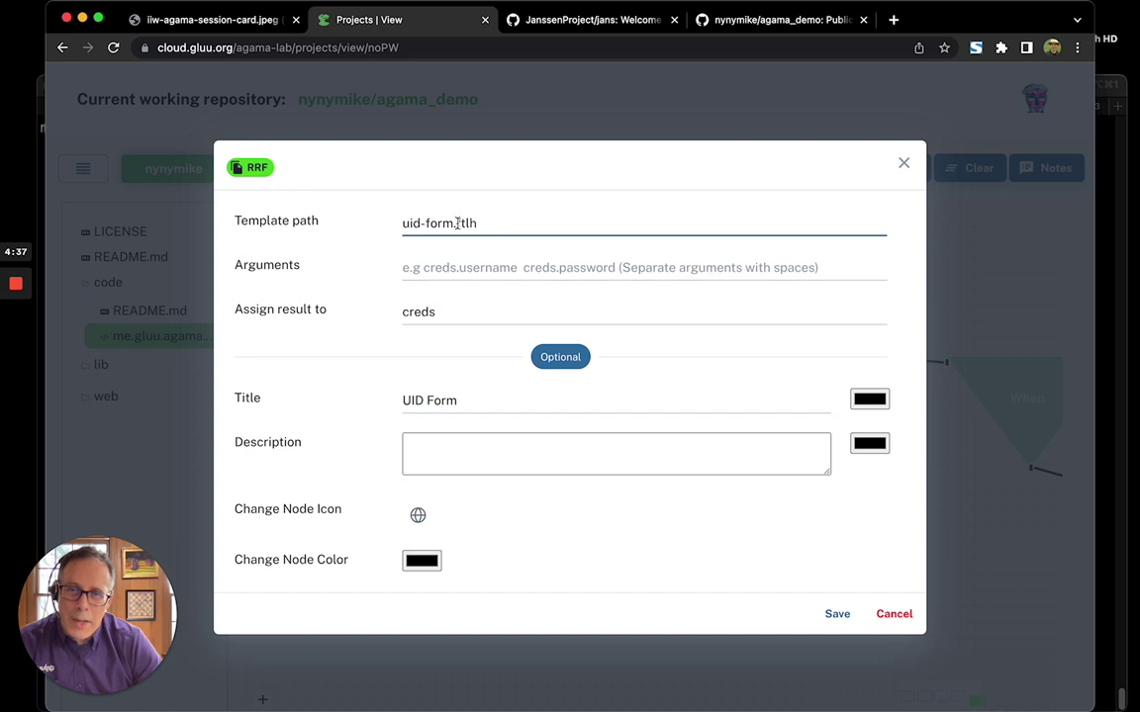
pyautogui.click(442, 314)
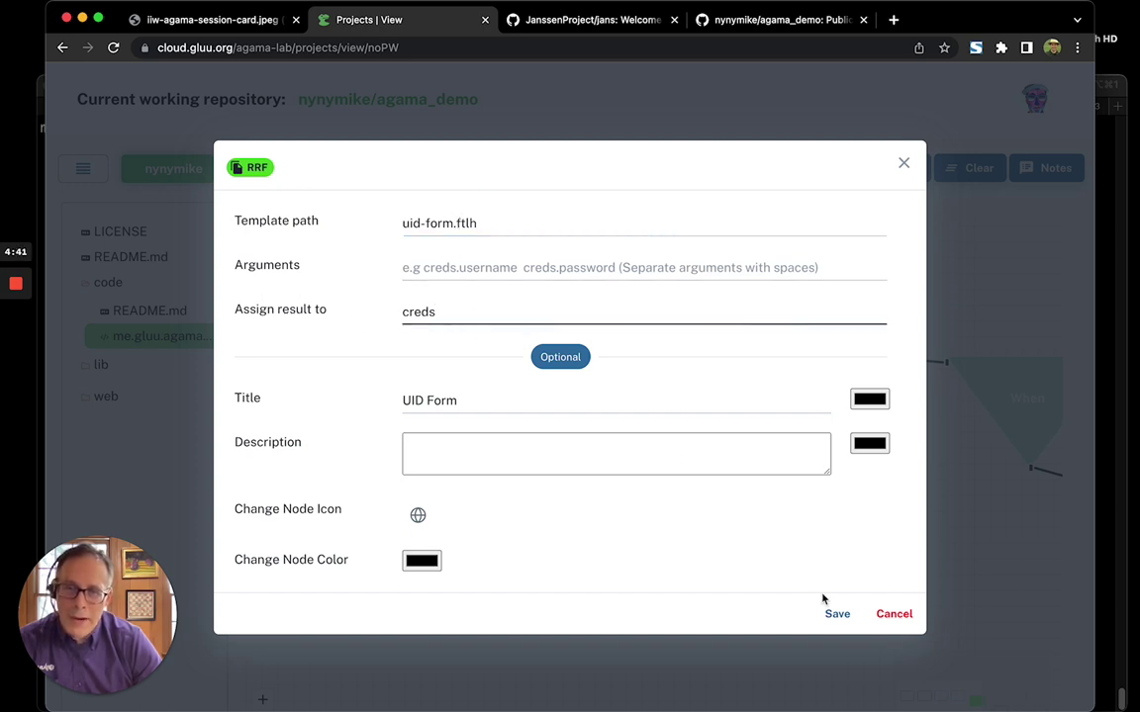
pyautogui.click(893, 614)
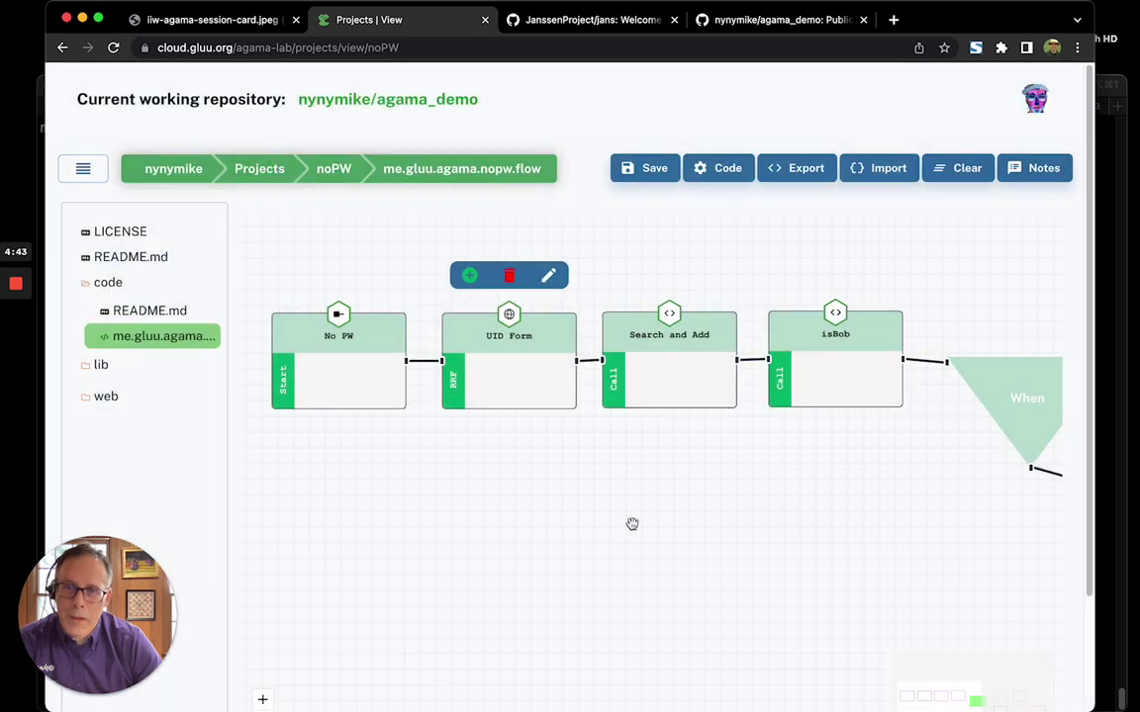
# Inspect Search and Add's class co.sample, method searchAndAdd and creds.username argument, closing it unchanged
pyautogui.doubleClick(688, 386)
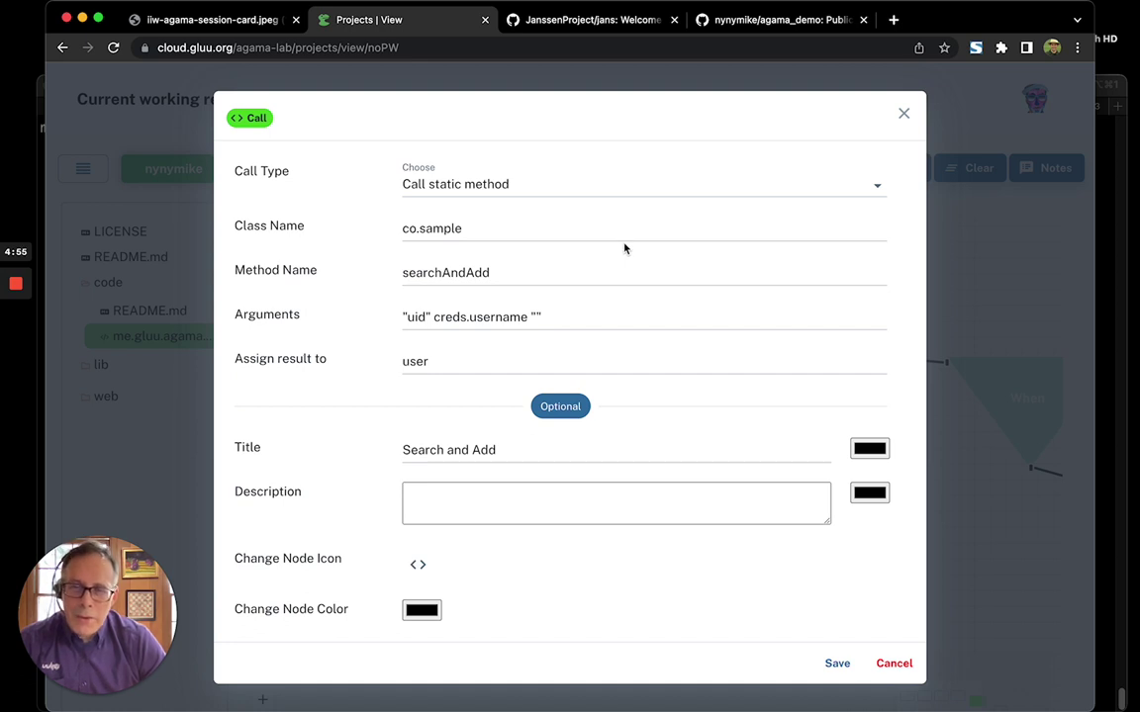
pyautogui.click(544, 228)
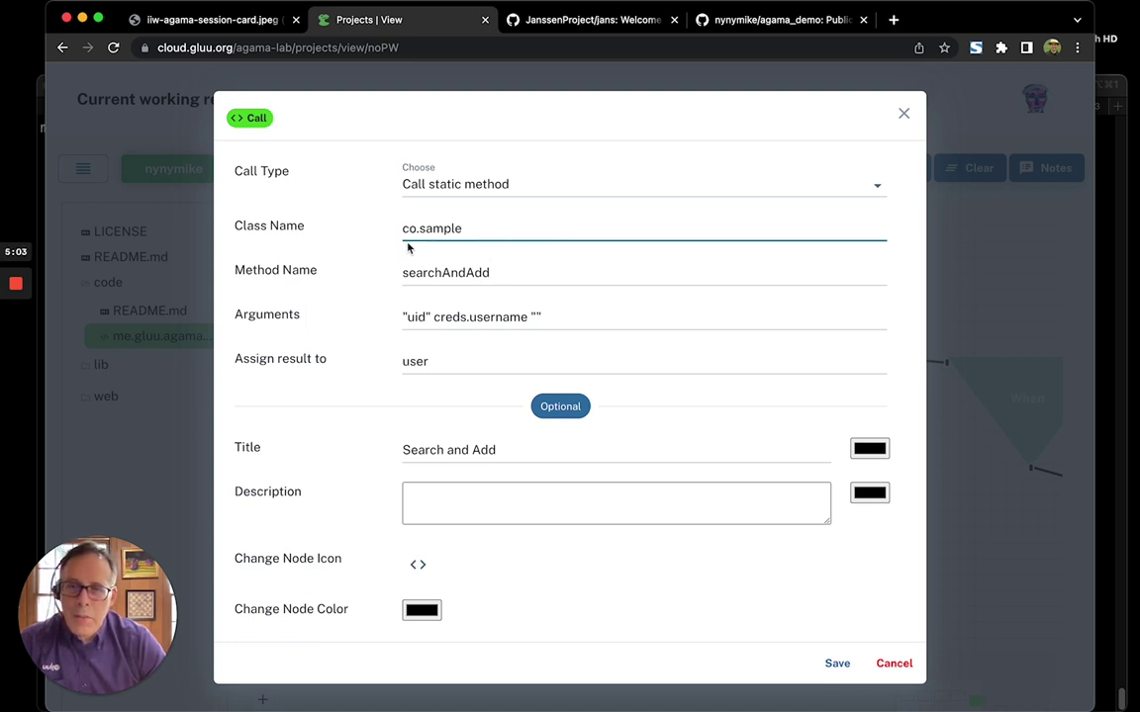
pyautogui.moveTo(481, 227); pyautogui.dragTo(359, 228)
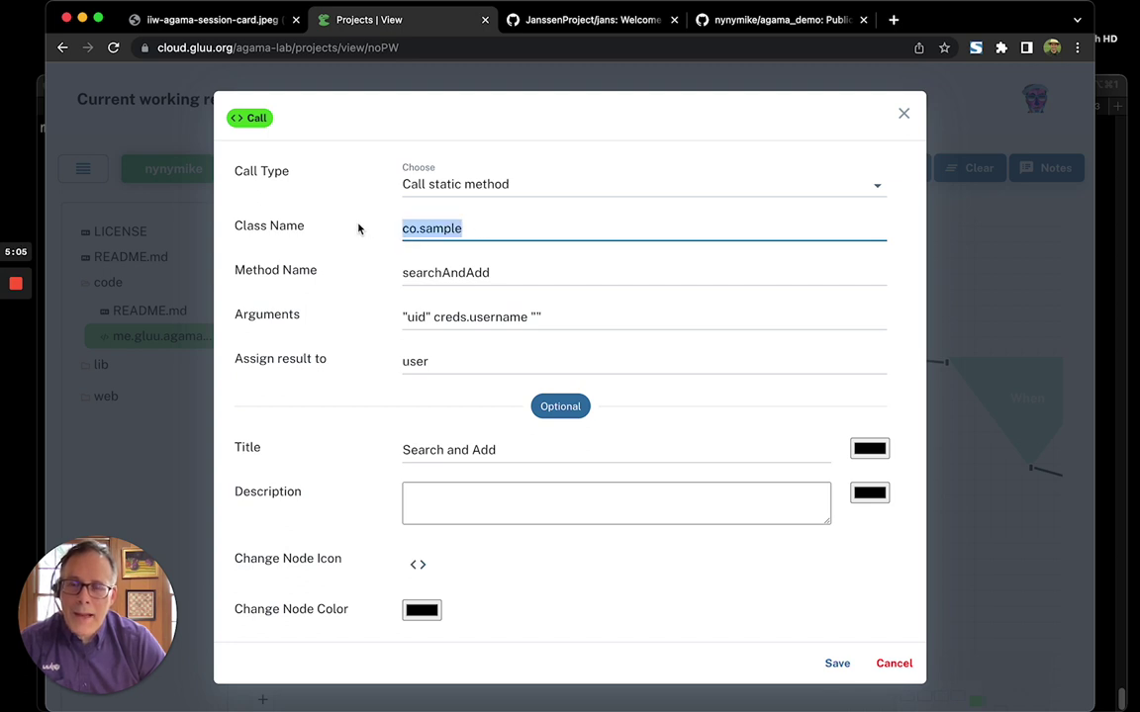
pyautogui.click(446, 274)
pyautogui.doubleClick(446, 274)
pyautogui.click(534, 316)
pyautogui.moveTo(534, 316); pyautogui.dragTo(341, 317)
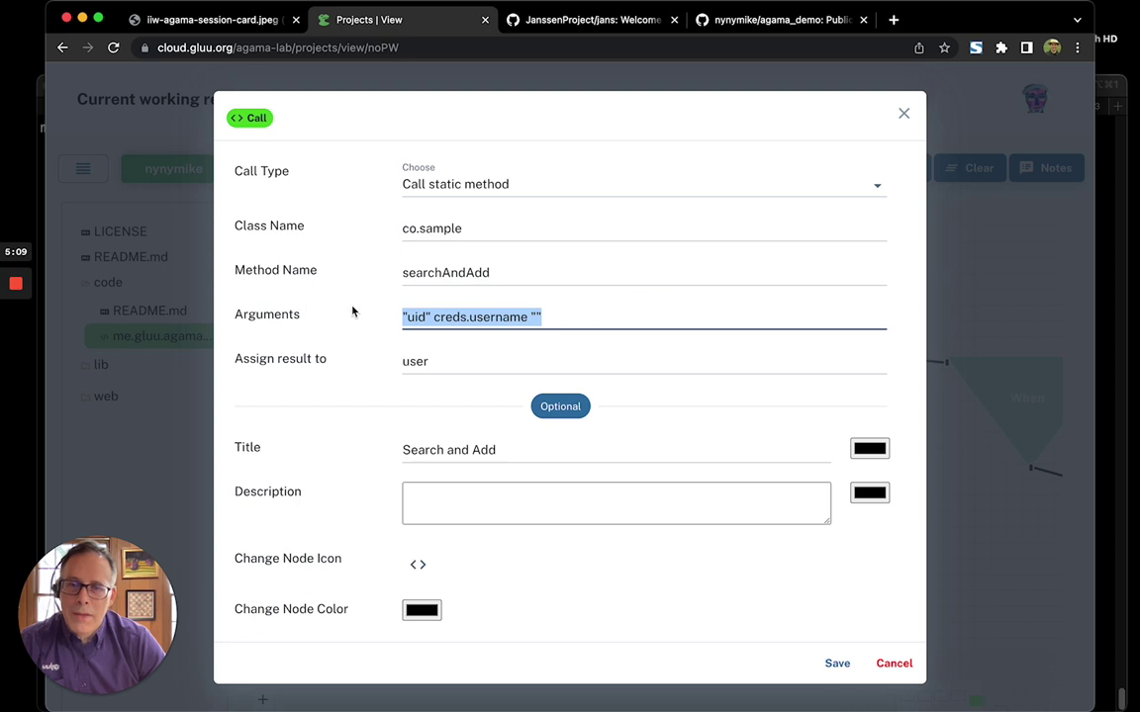
pyautogui.click(456, 315)
pyautogui.moveTo(434, 317); pyautogui.dragTo(528, 315)
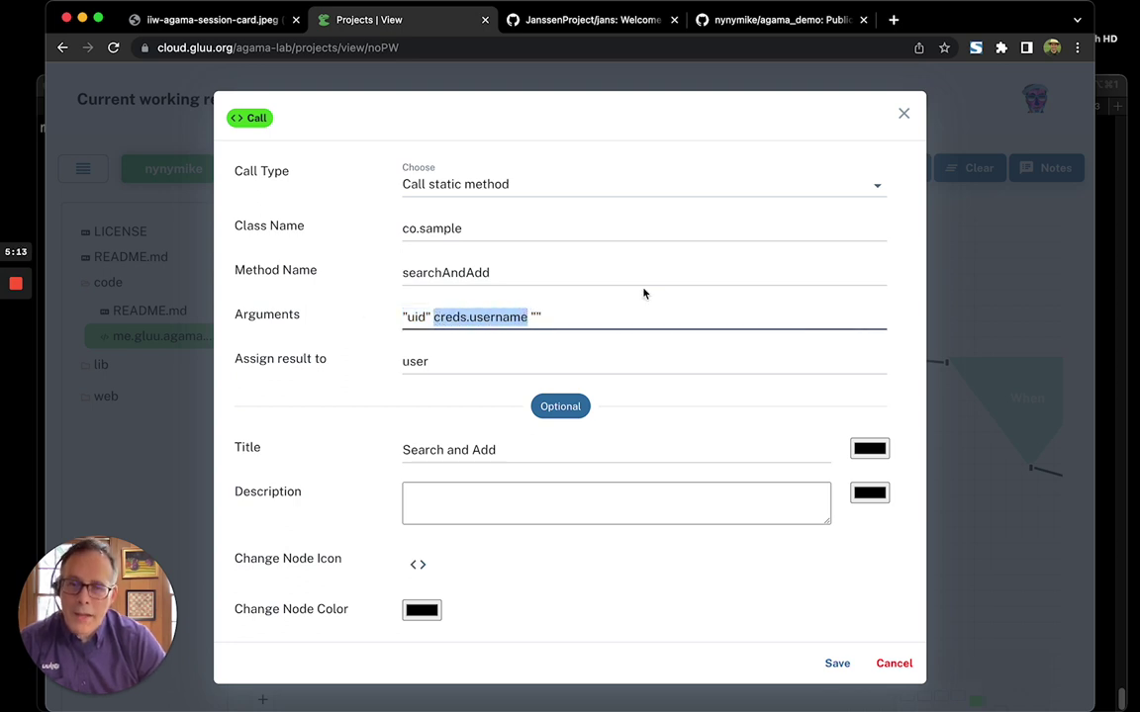
pyautogui.click(894, 663)
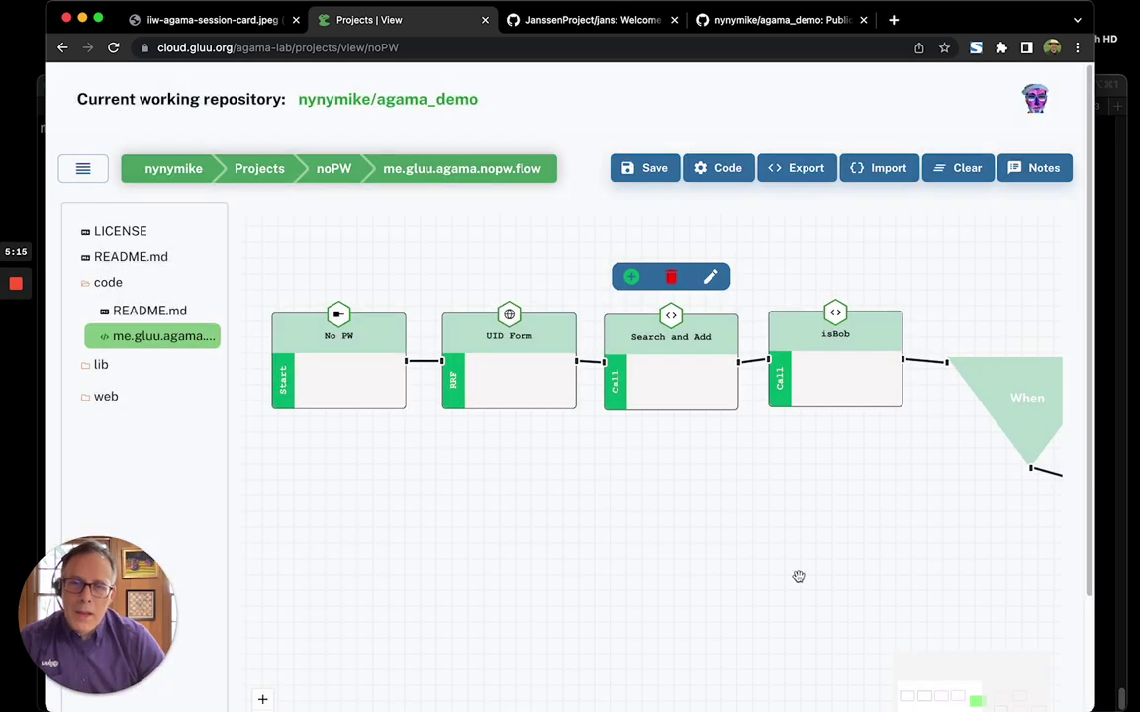
# Review the isBob call and When condition settings, closing both unchanged
pyautogui.moveTo(814, 471); pyautogui.dragTo(552, 481)
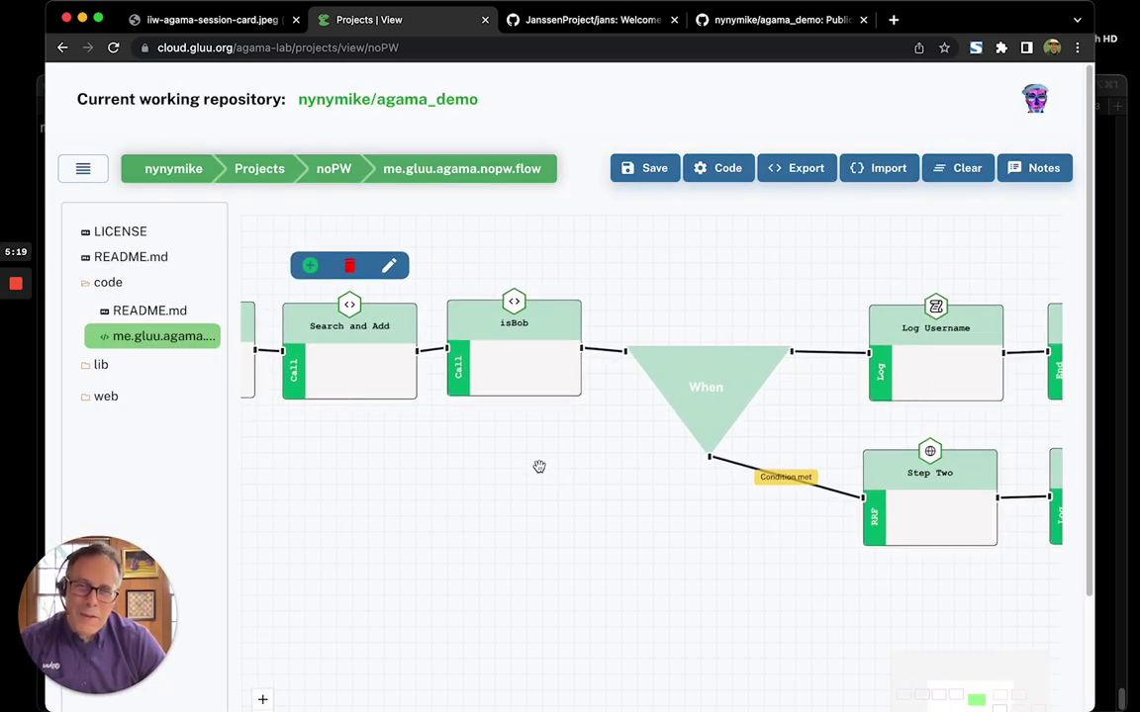
pyautogui.click(523, 362)
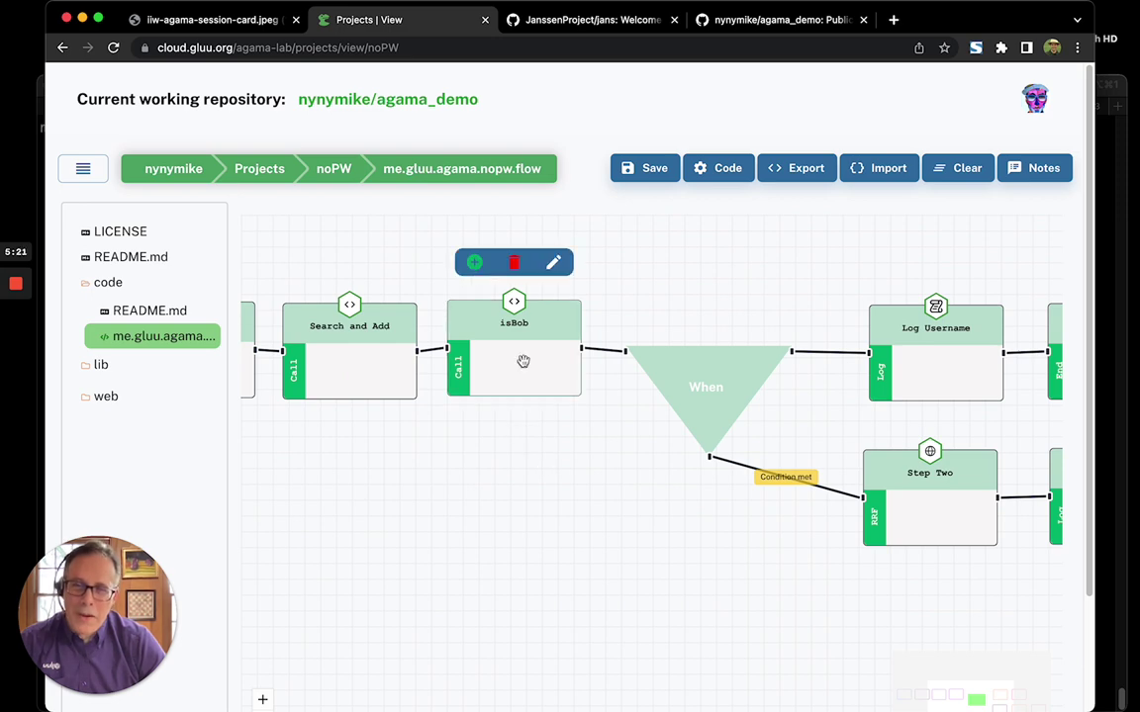
pyautogui.doubleClick(522, 360)
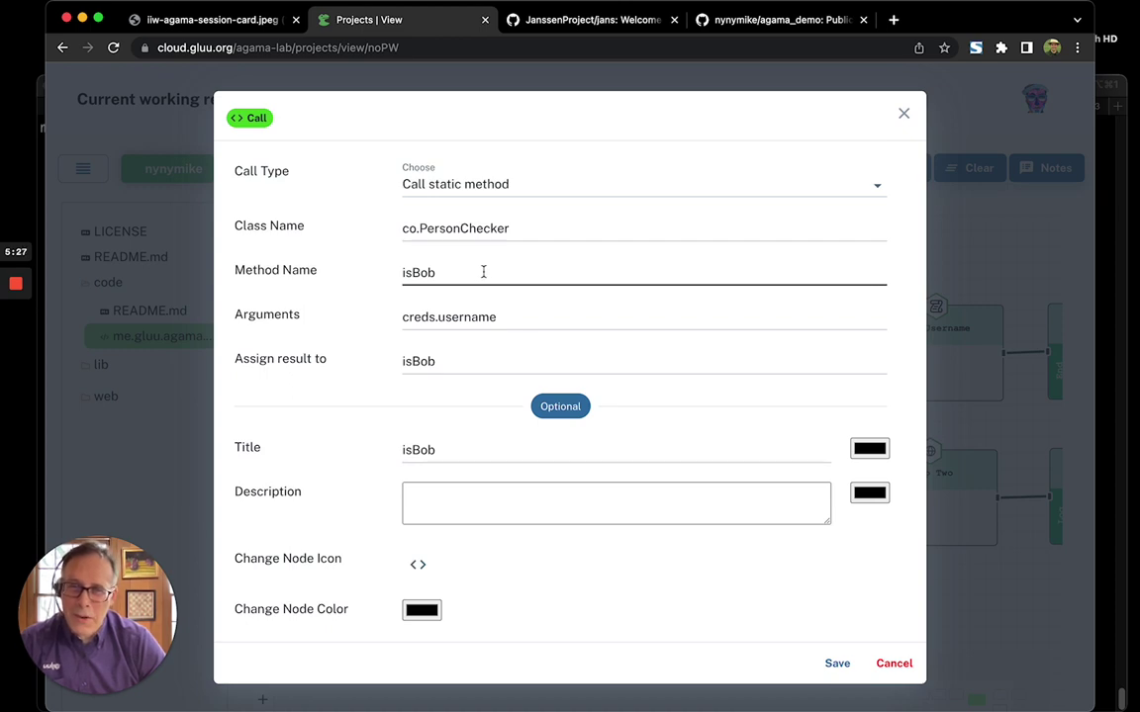
pyautogui.click(893, 664)
pyautogui.moveTo(684, 554); pyautogui.dragTo(514, 561)
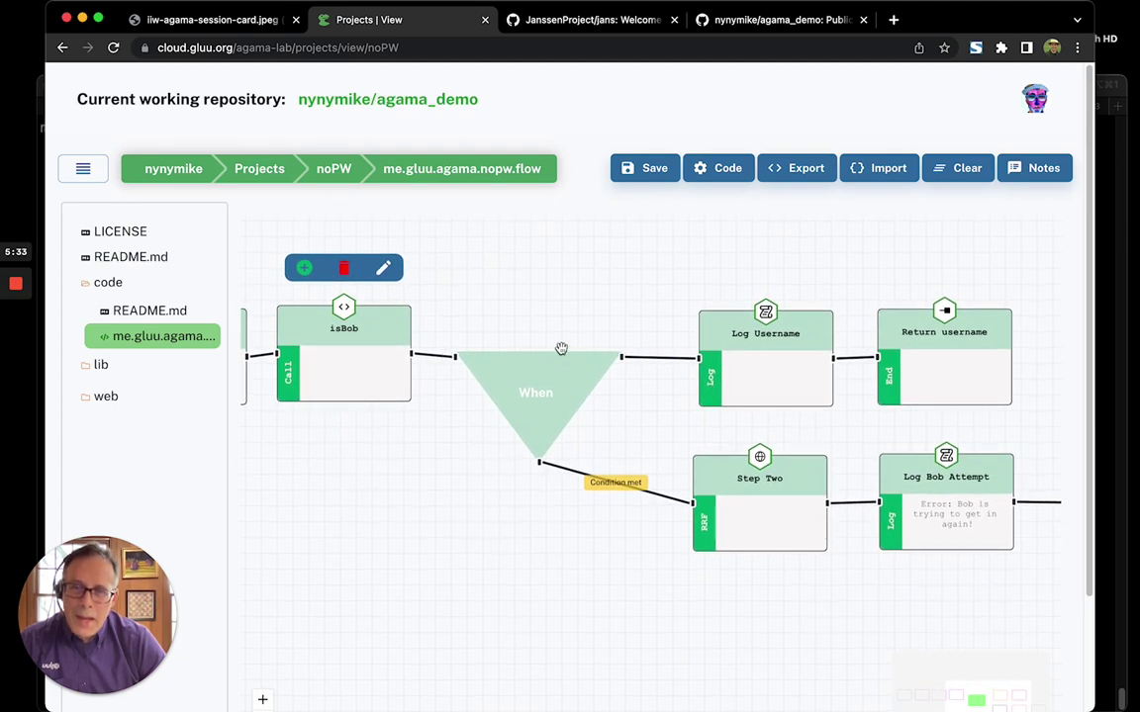
pyautogui.doubleClick(537, 395)
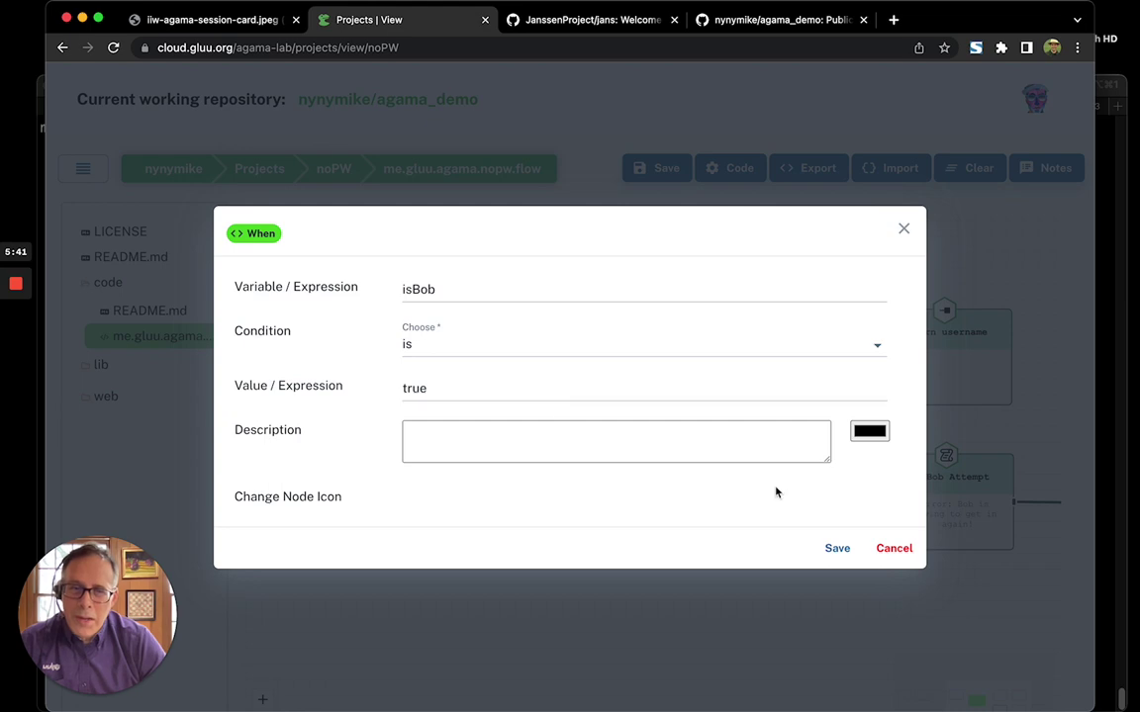
pyautogui.click(893, 548)
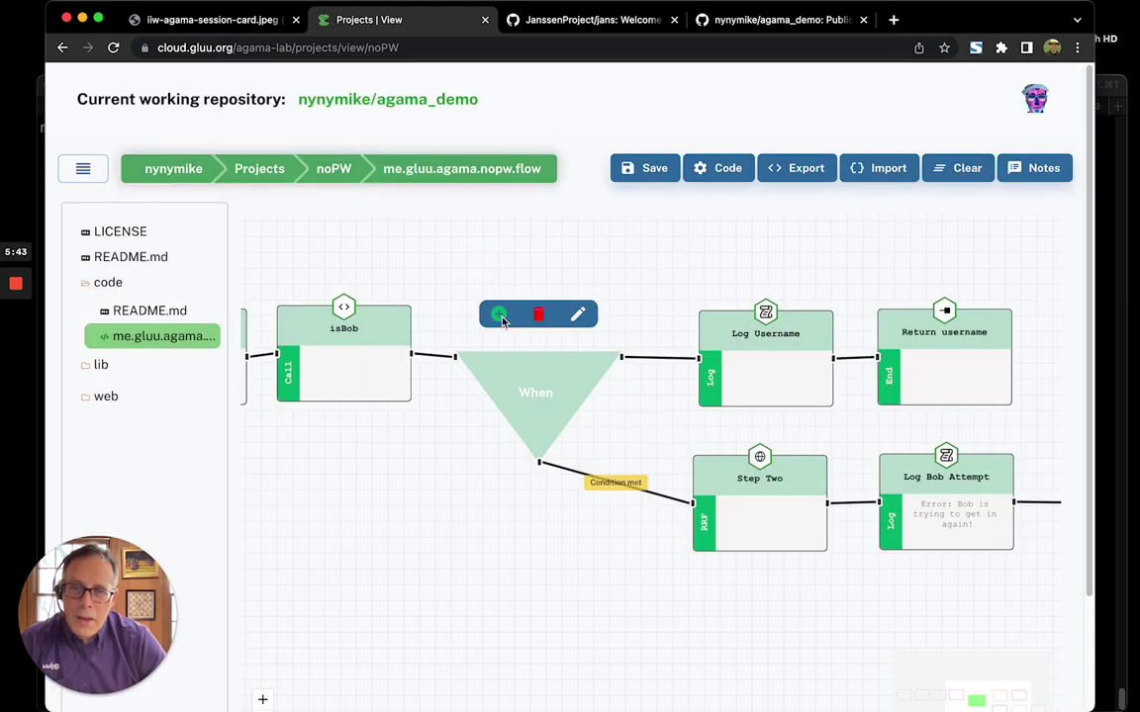
# Inspect the When outcome options and the Step Two form settings without changing anything
pyautogui.click(500, 314)
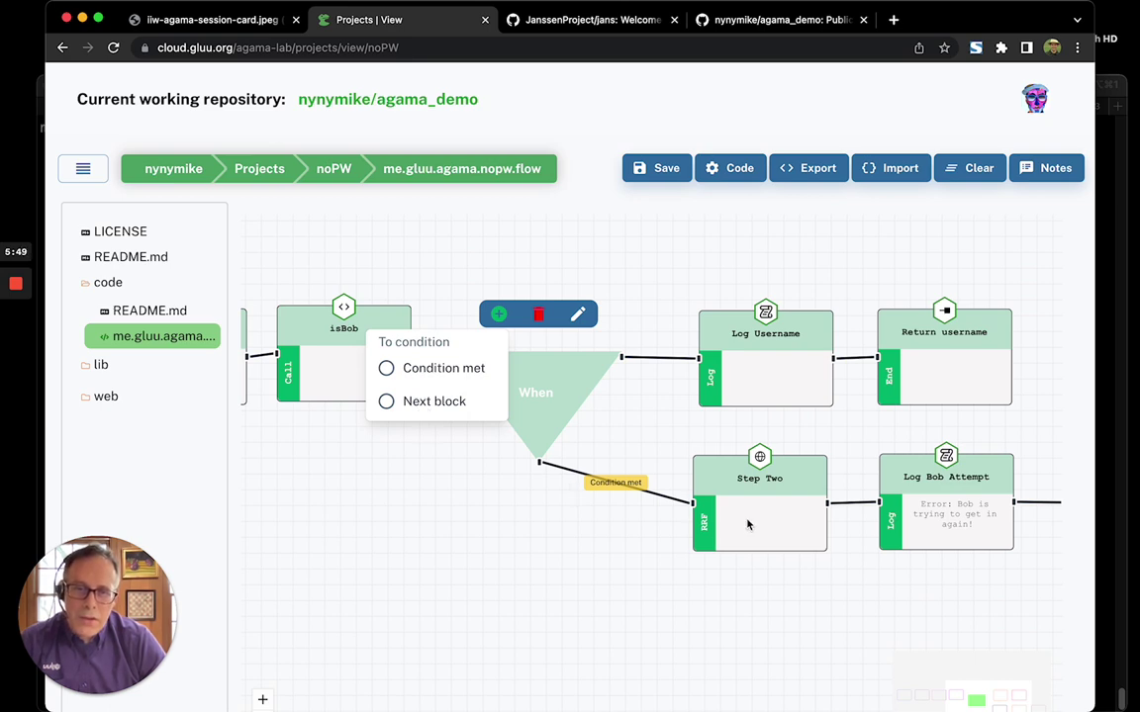
pyautogui.click(779, 627)
pyautogui.click(757, 514)
pyautogui.doubleClick(752, 516)
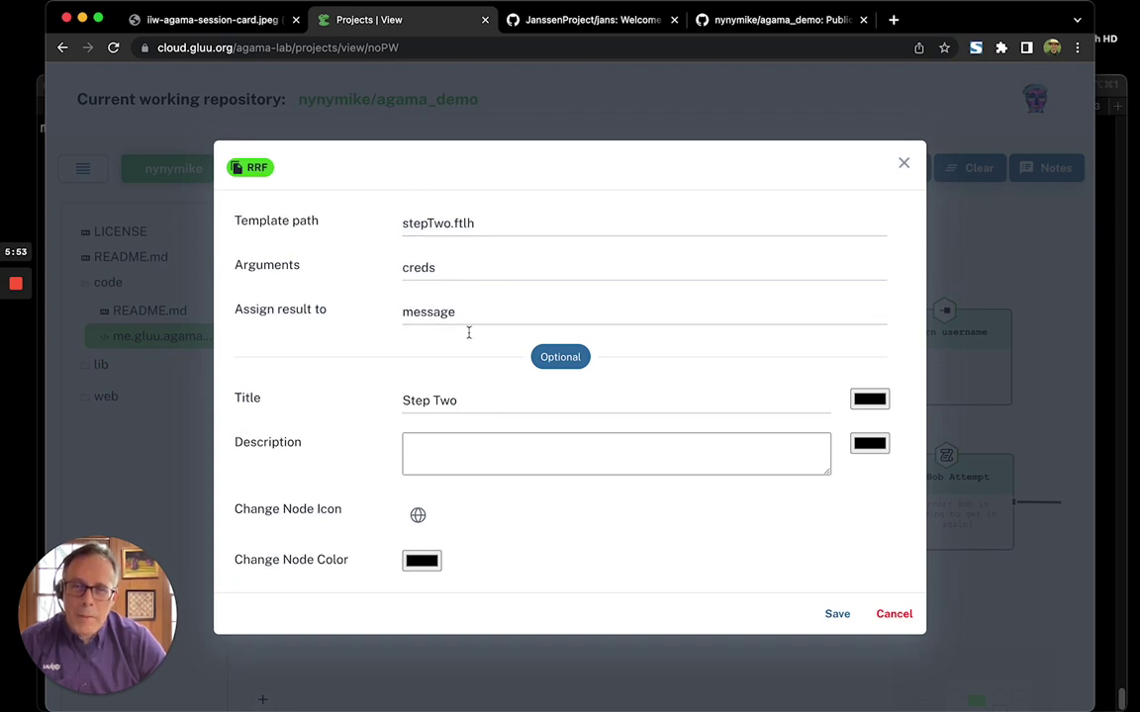
pyautogui.click(894, 614)
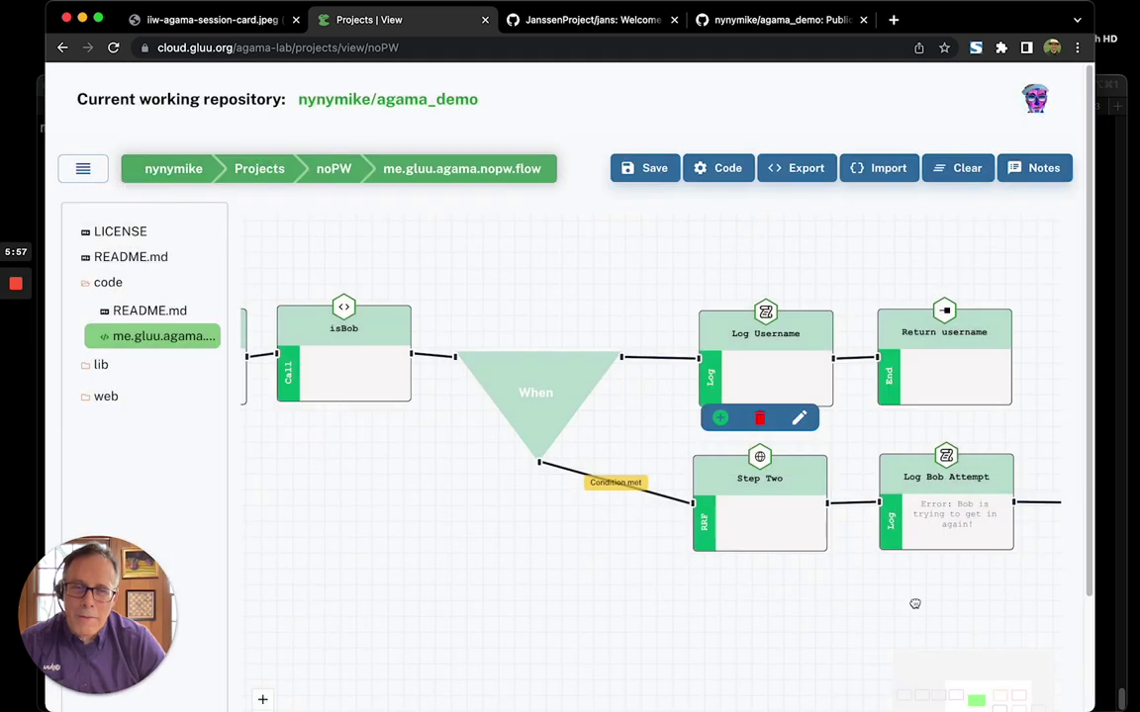
pyautogui.moveTo(916, 603); pyautogui.dragTo(643, 583)
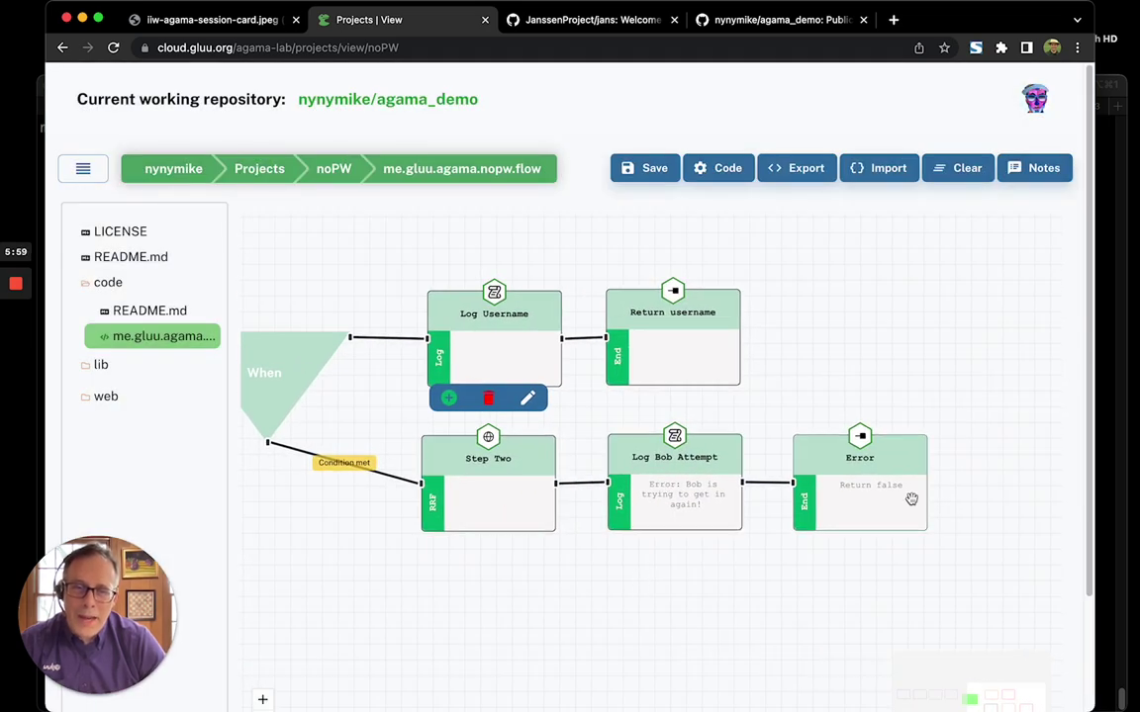
pyautogui.moveTo(426, 575); pyautogui.dragTo(722, 605)
pyautogui.click(563, 403)
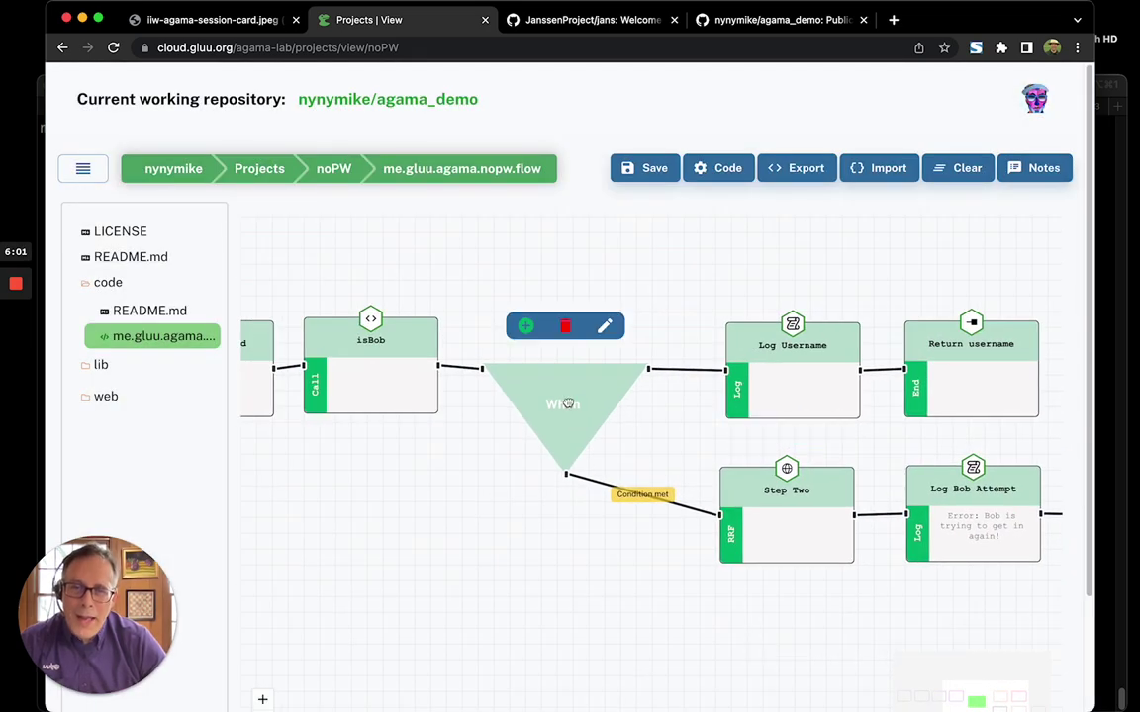
pyautogui.click(526, 326)
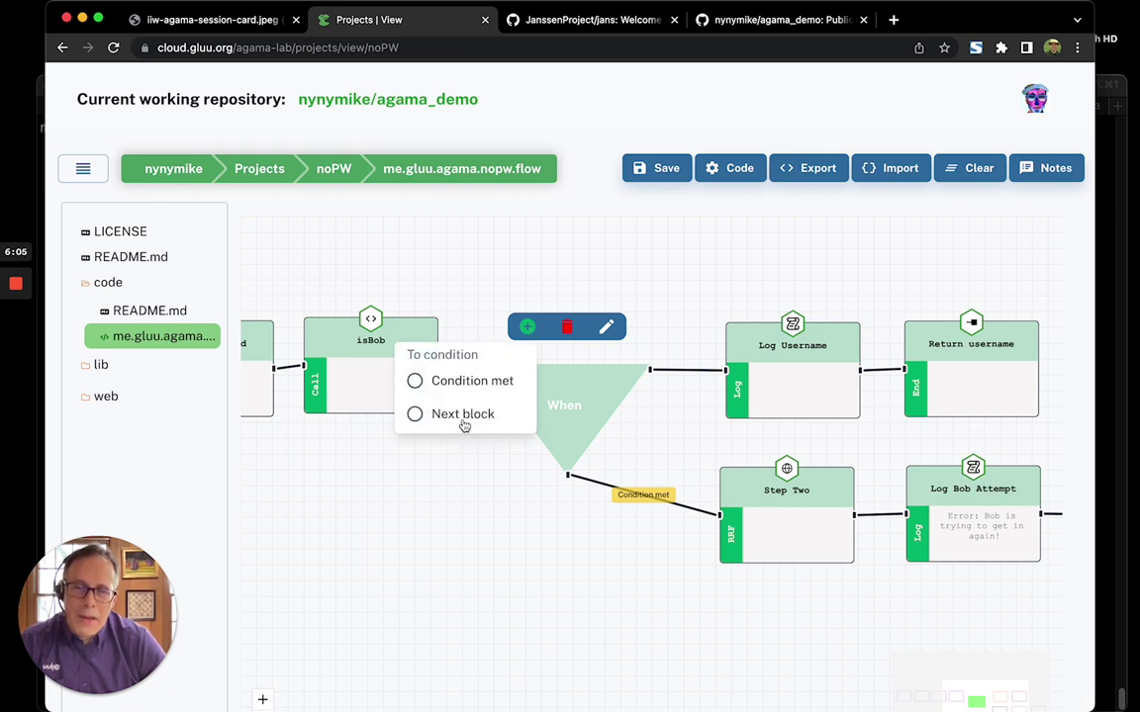
pyautogui.click(797, 254)
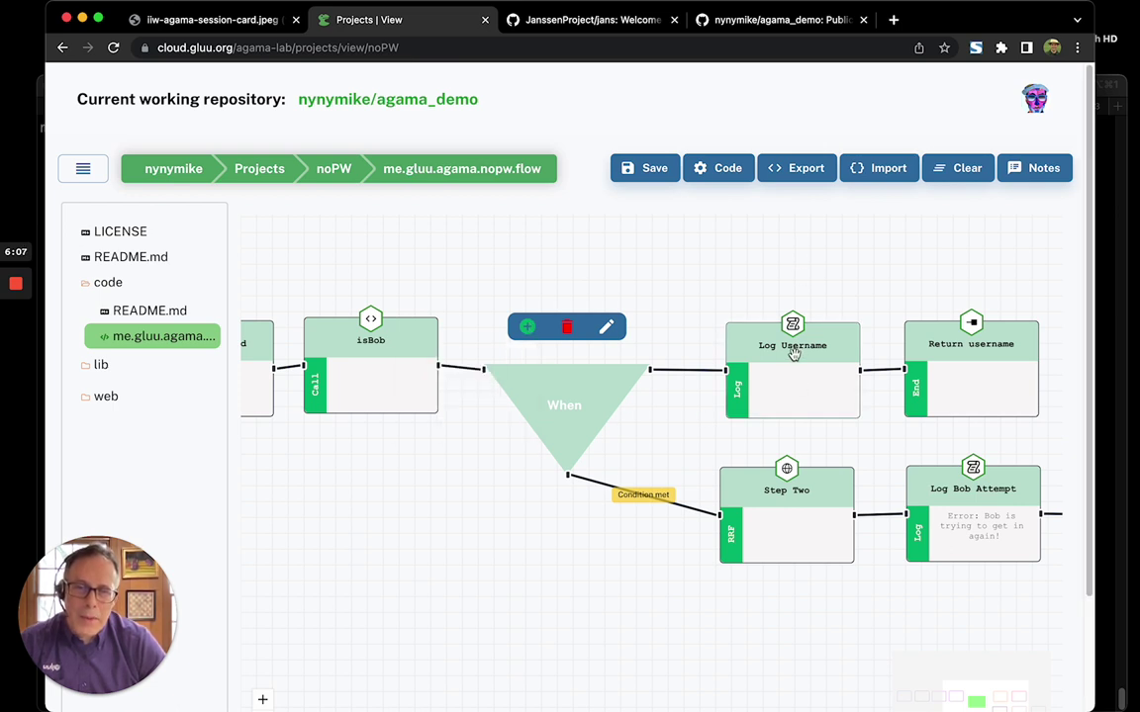
# Review the Return username finish node, then bring the end nodes including Error into view
pyautogui.doubleClick(1004, 357)
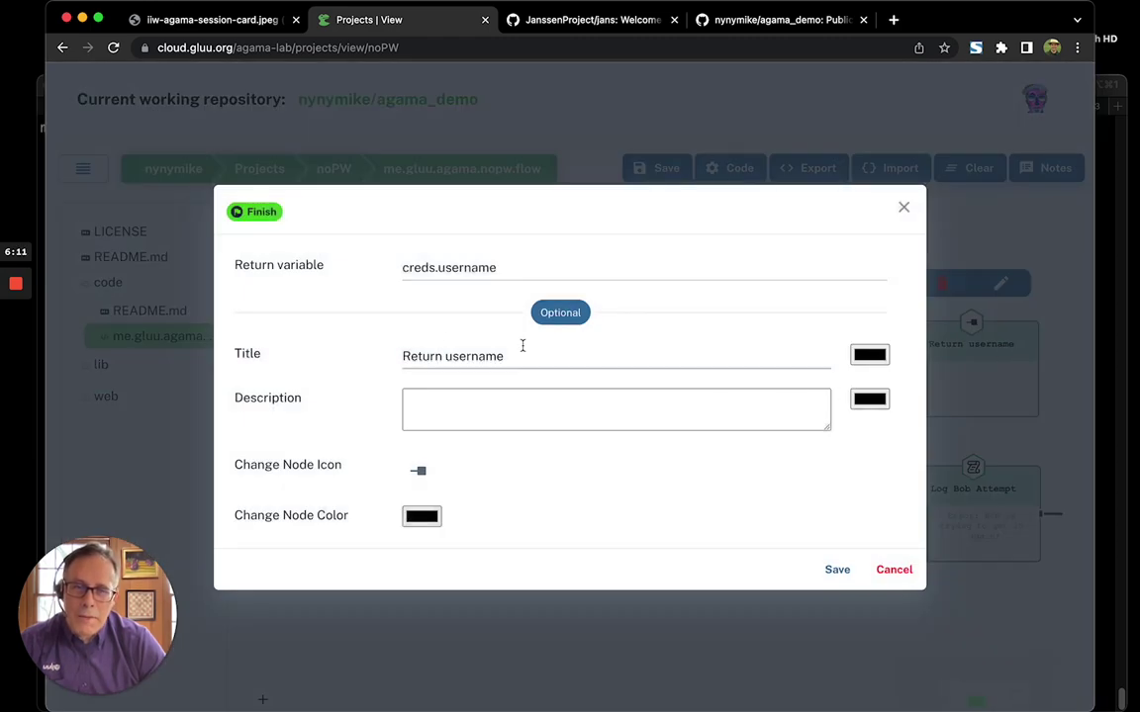
pyautogui.click(894, 570)
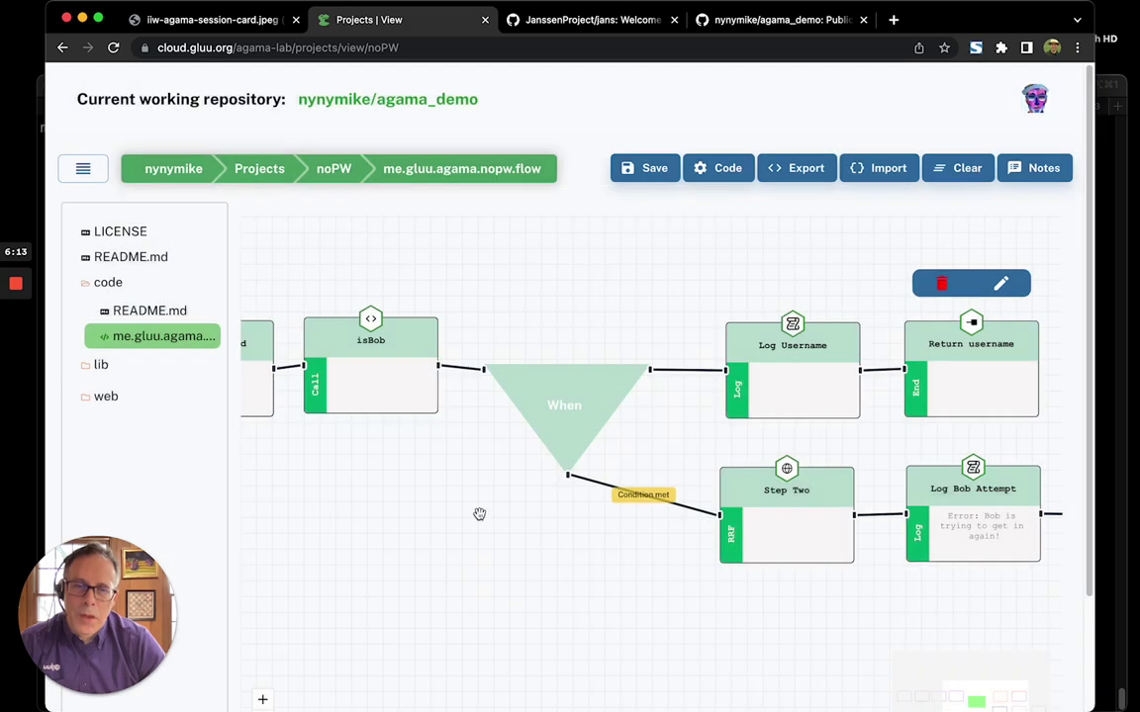
pyautogui.scroll(-1, 455, 521)
pyautogui.moveTo(448, 521); pyautogui.dragTo(331, 518)
pyautogui.moveTo(622, 280); pyautogui.dragTo(506, 291)
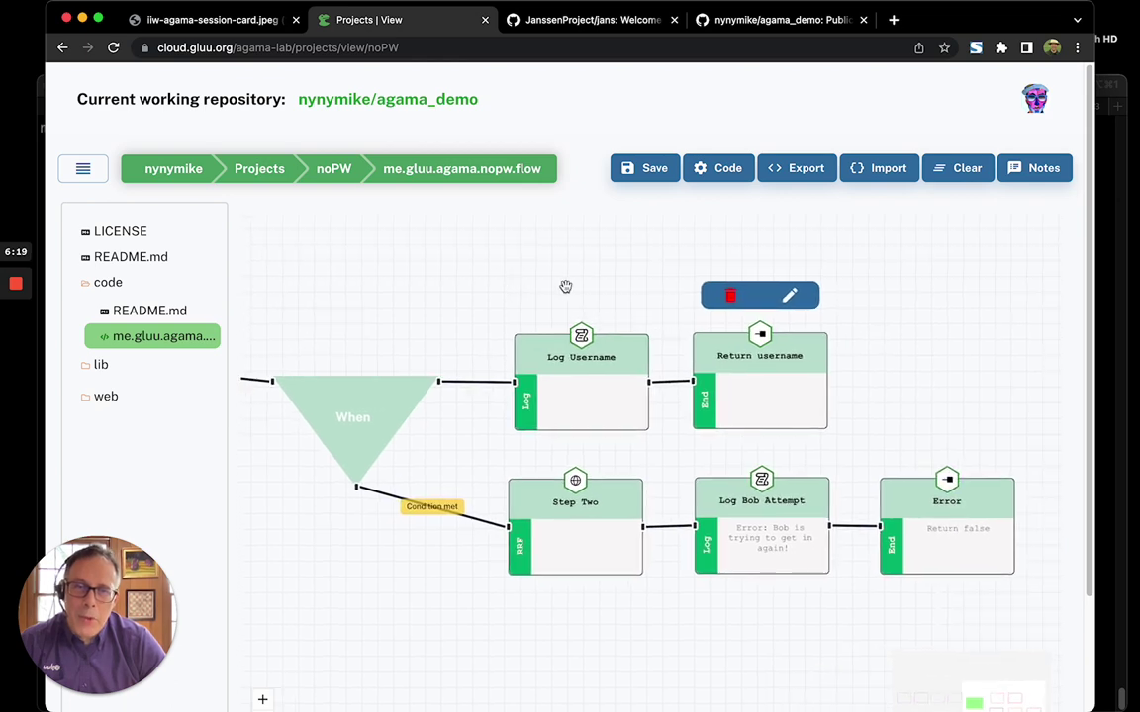
# Delete the Return username node, then add a Trigger node after Log Username and delete it again
pyautogui.click(731, 299)
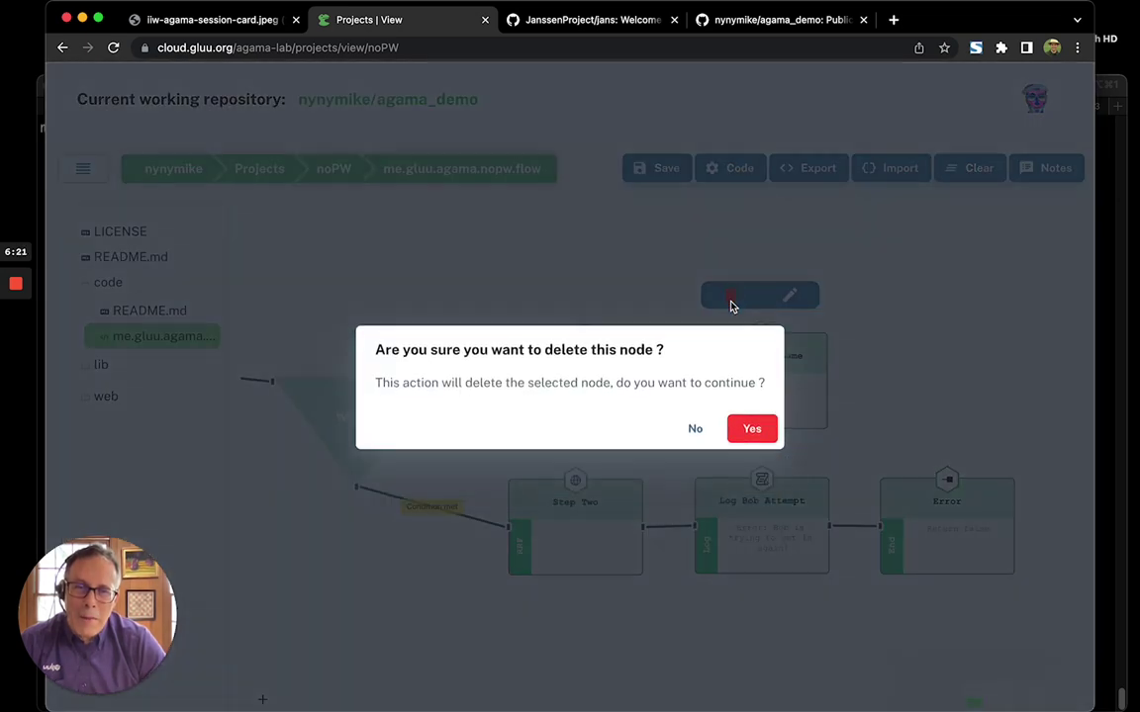
pyautogui.click(752, 428)
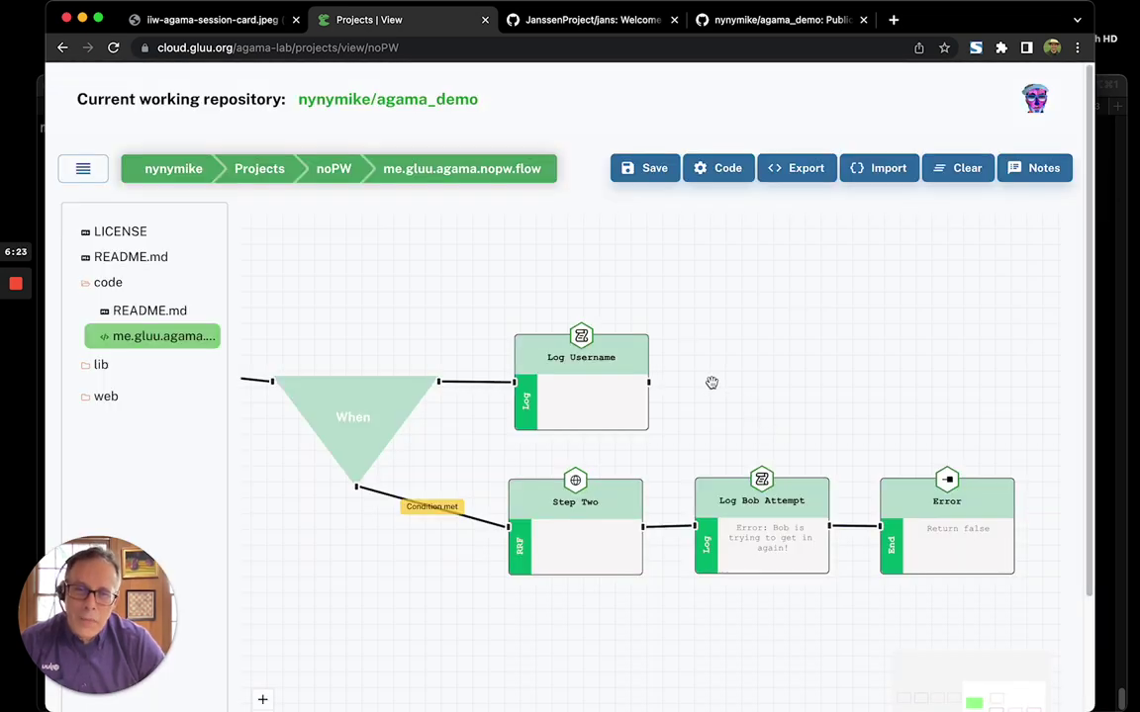
pyautogui.moveTo(587, 382)
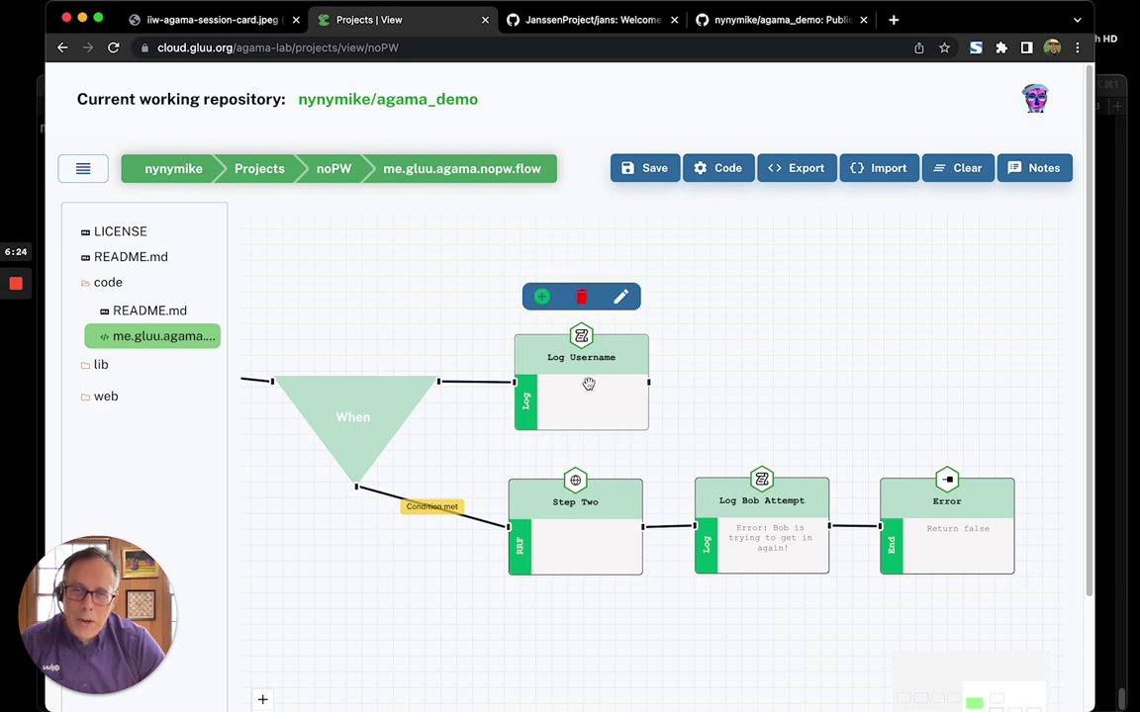
pyautogui.click(543, 299)
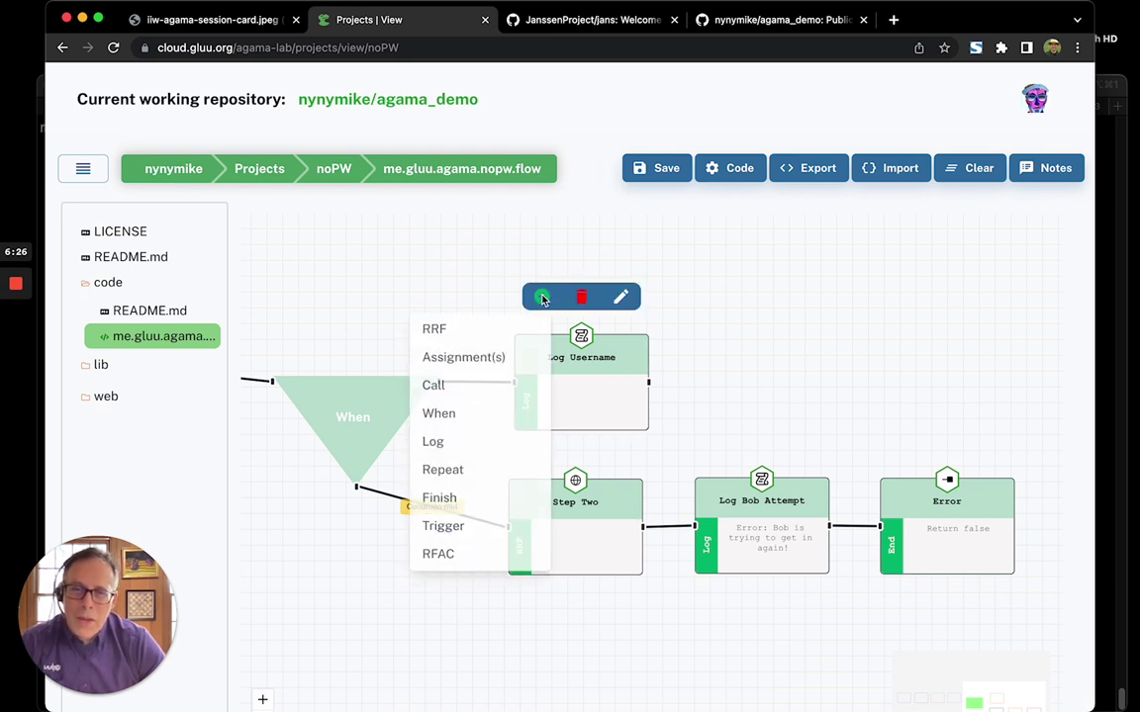
pyautogui.click(477, 529)
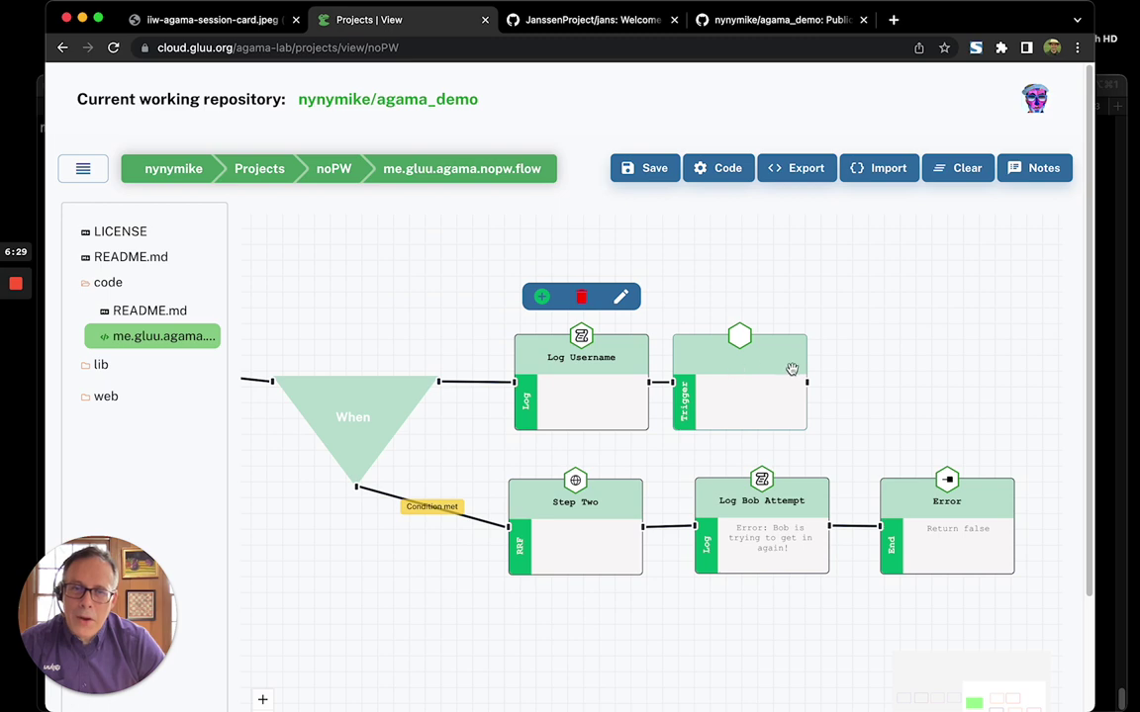
pyautogui.click(720, 365)
pyautogui.click(740, 297)
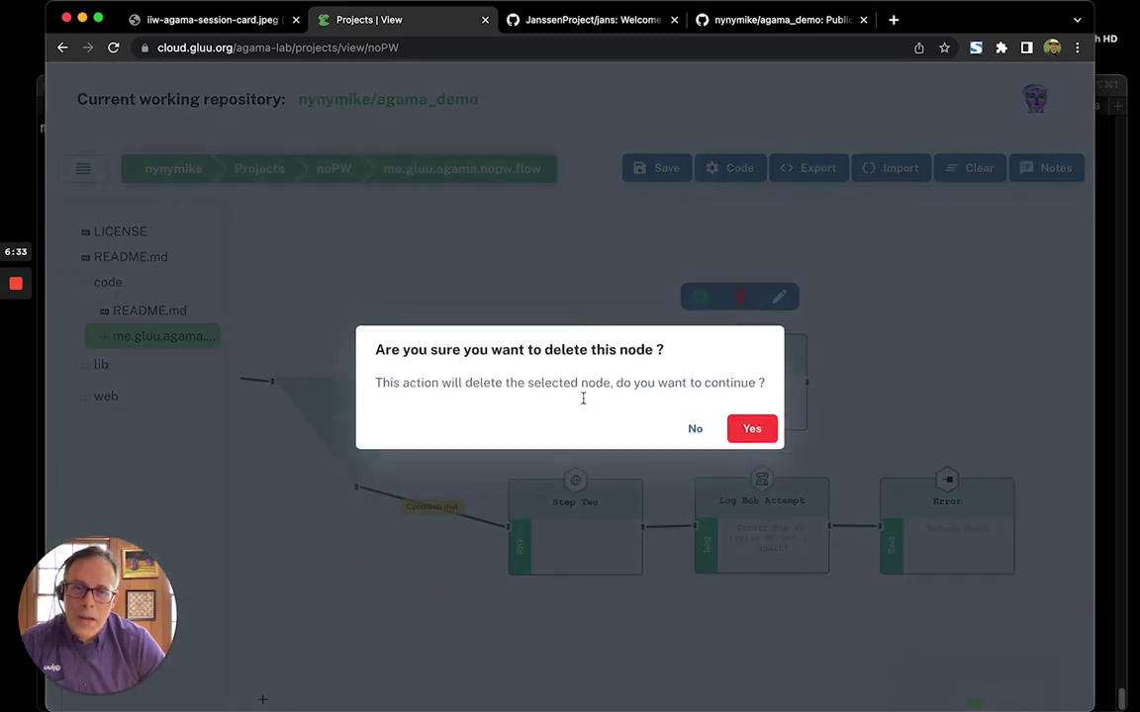
pyautogui.click(751, 428)
# List the node types available after Log Username and close the list without adding one
pyautogui.click(554, 385)
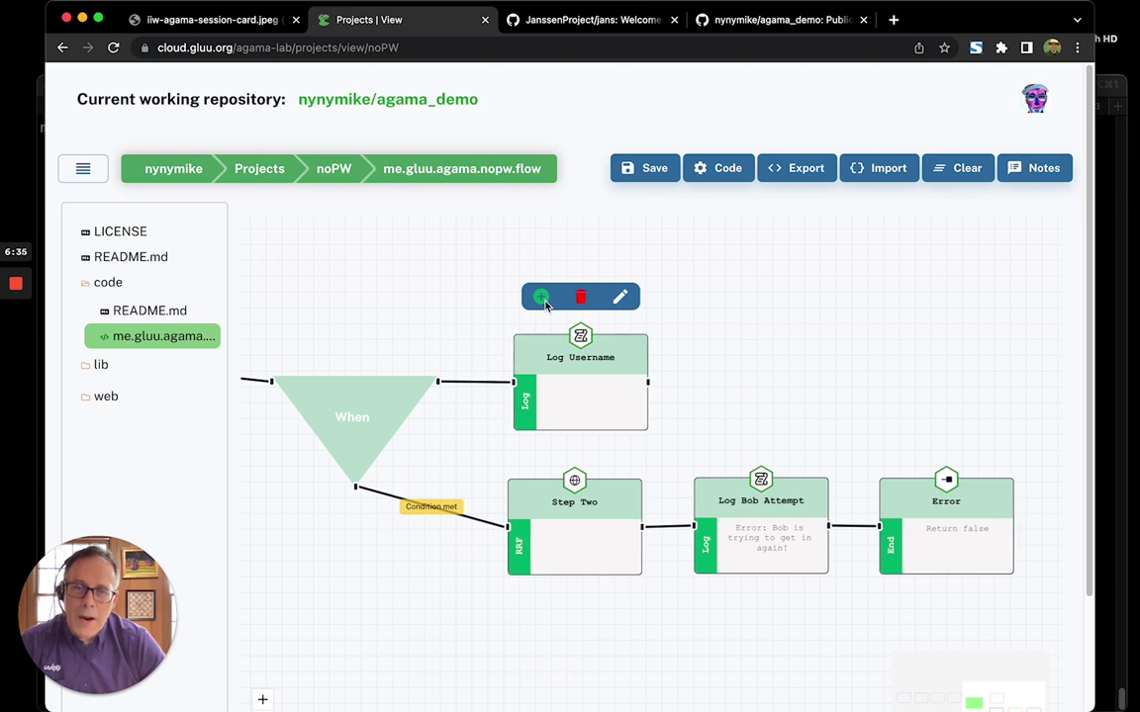
pyautogui.click(542, 298)
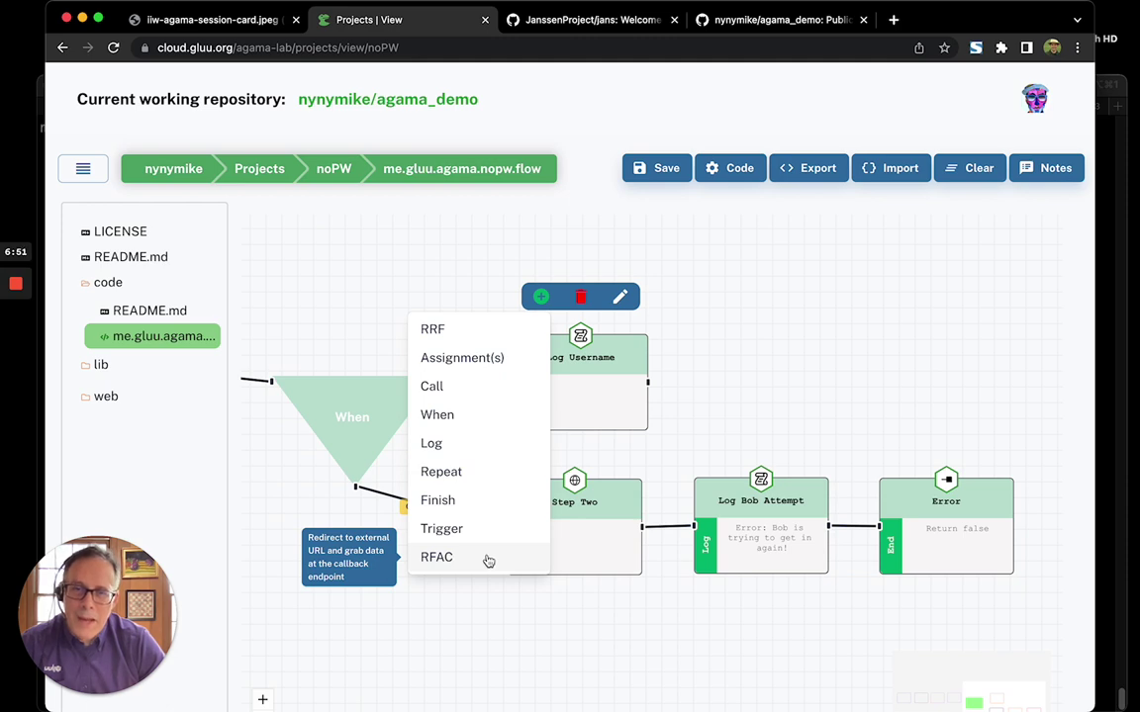
pyautogui.click(838, 339)
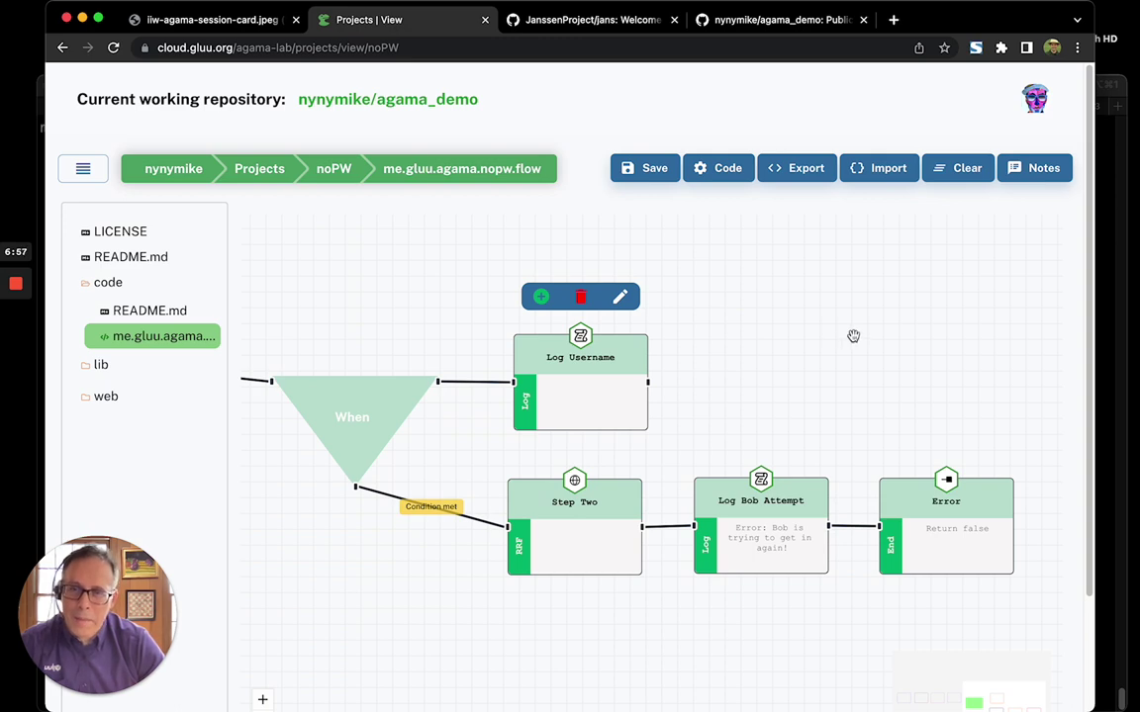
pyautogui.moveTo(342, 247); pyautogui.dragTo(707, 232)
pyautogui.moveTo(425, 478); pyautogui.dragTo(758, 429)
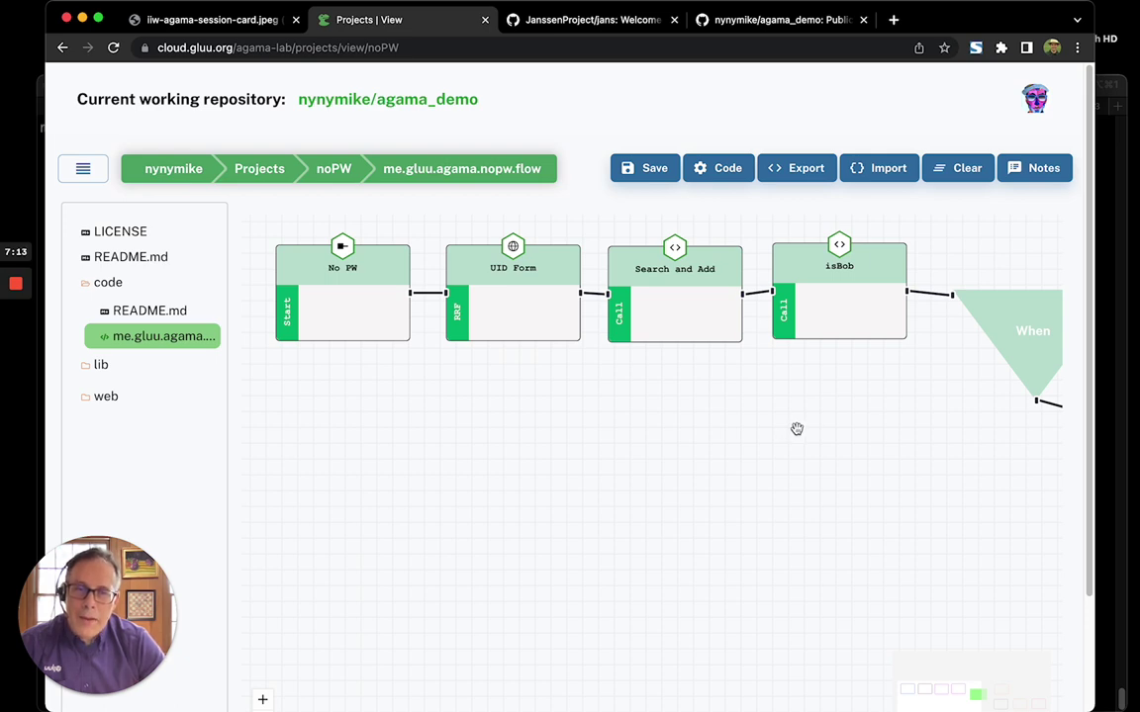
pyautogui.moveTo(980, 424)
pyautogui.mouseDown()
pyautogui.moveTo(806, 445)
pyautogui.moveTo(898, 449)
pyautogui.moveTo(979, 430)
pyautogui.moveTo(962, 423)
pyautogui.mouseUp()
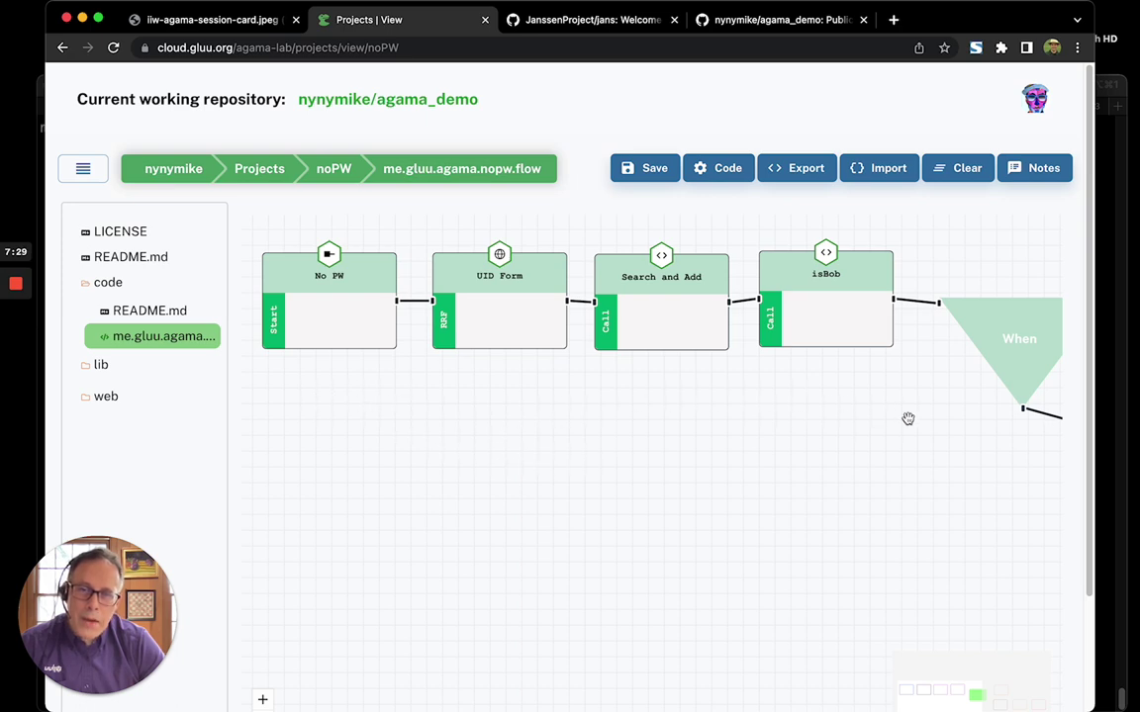
pyautogui.moveTo(957, 473)
pyautogui.mouseDown()
pyautogui.moveTo(965, 461)
pyautogui.moveTo(954, 467)
pyautogui.mouseUp()
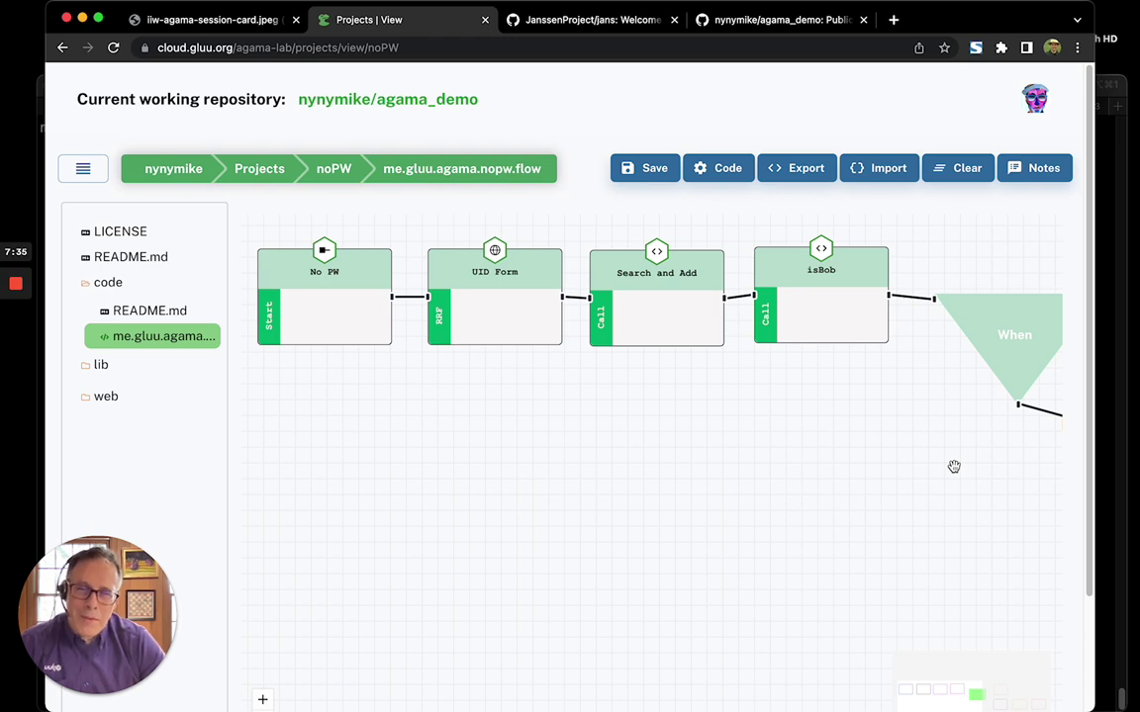
pyautogui.moveTo(985, 448)
pyautogui.mouseDown()
pyautogui.moveTo(686, 443)
pyautogui.moveTo(667, 519)
pyautogui.moveTo(995, 496)
pyautogui.moveTo(1028, 463)
pyautogui.moveTo(991, 456)
pyautogui.mouseUp()
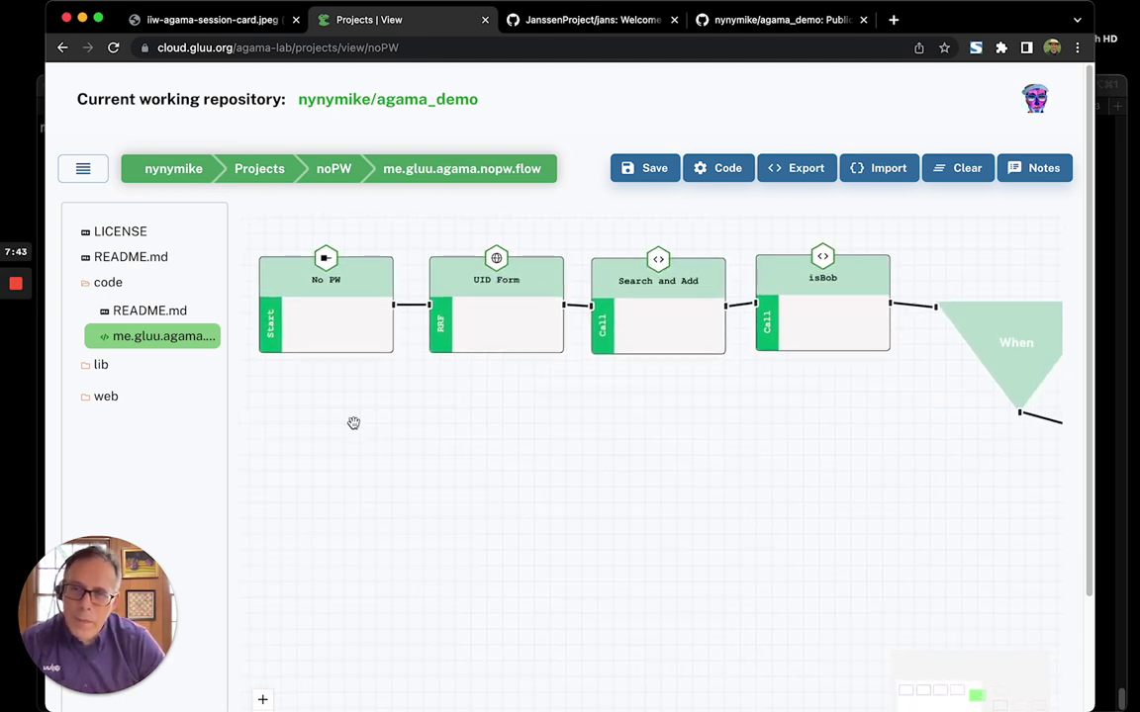
# Collapse the code folder and open lib/co/sample.java
pyautogui.click(113, 285)
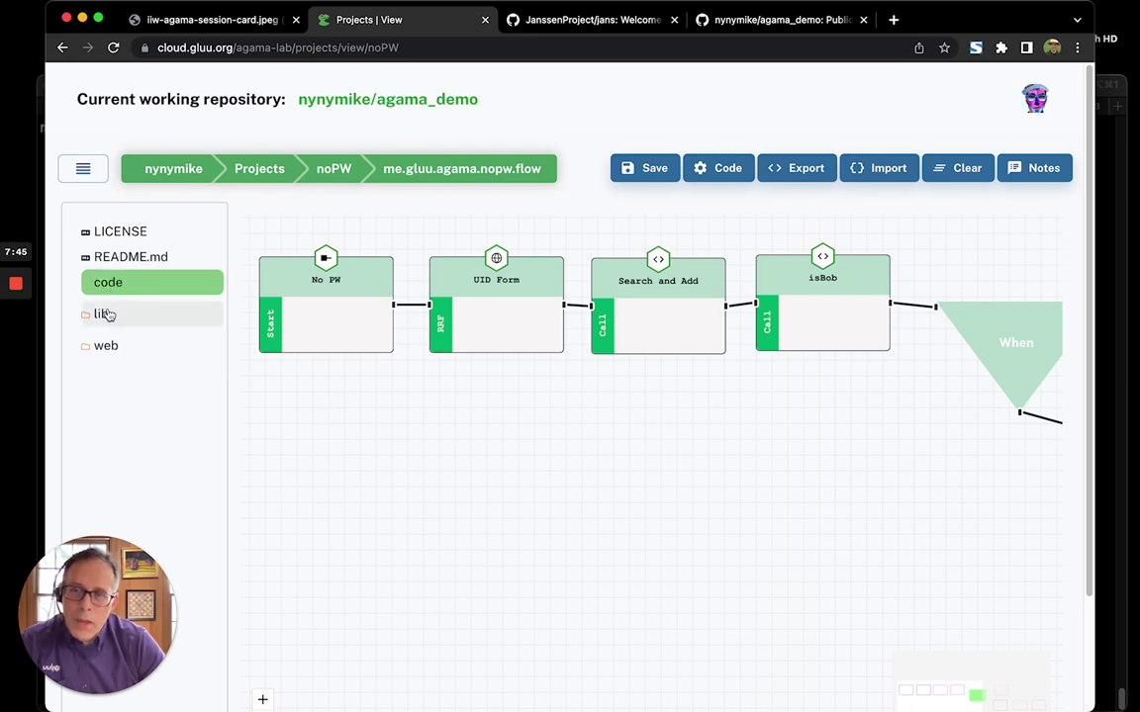
pyautogui.click(107, 314)
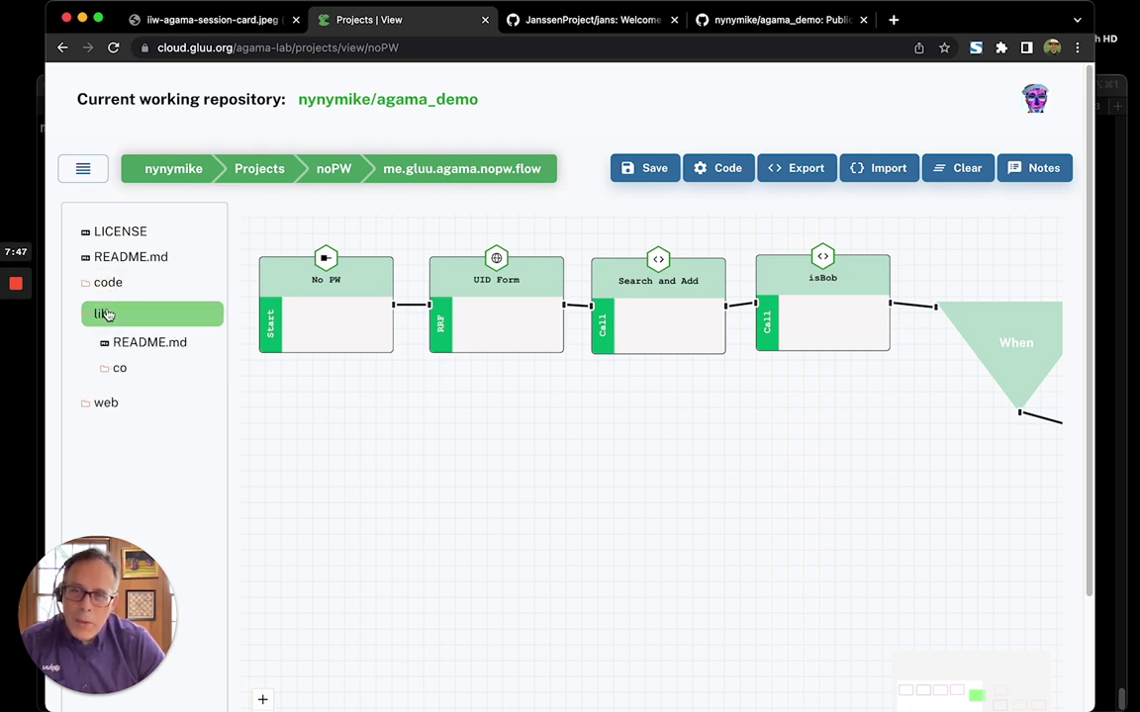
pyautogui.click(147, 374)
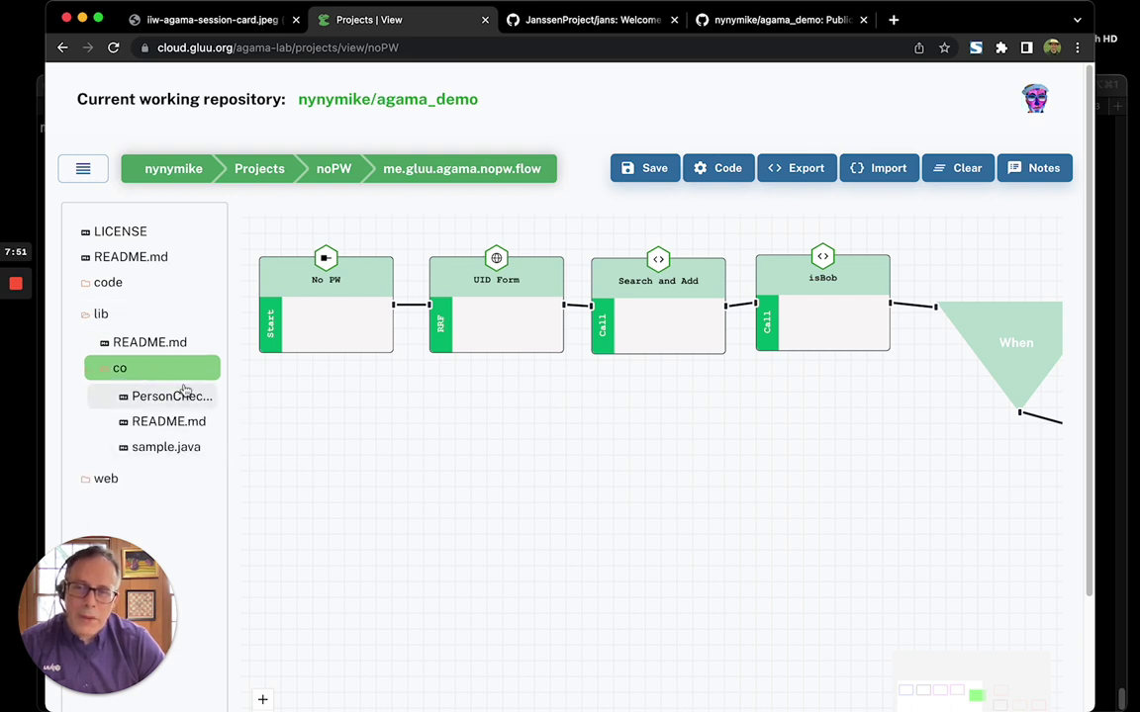
pyautogui.click(176, 453)
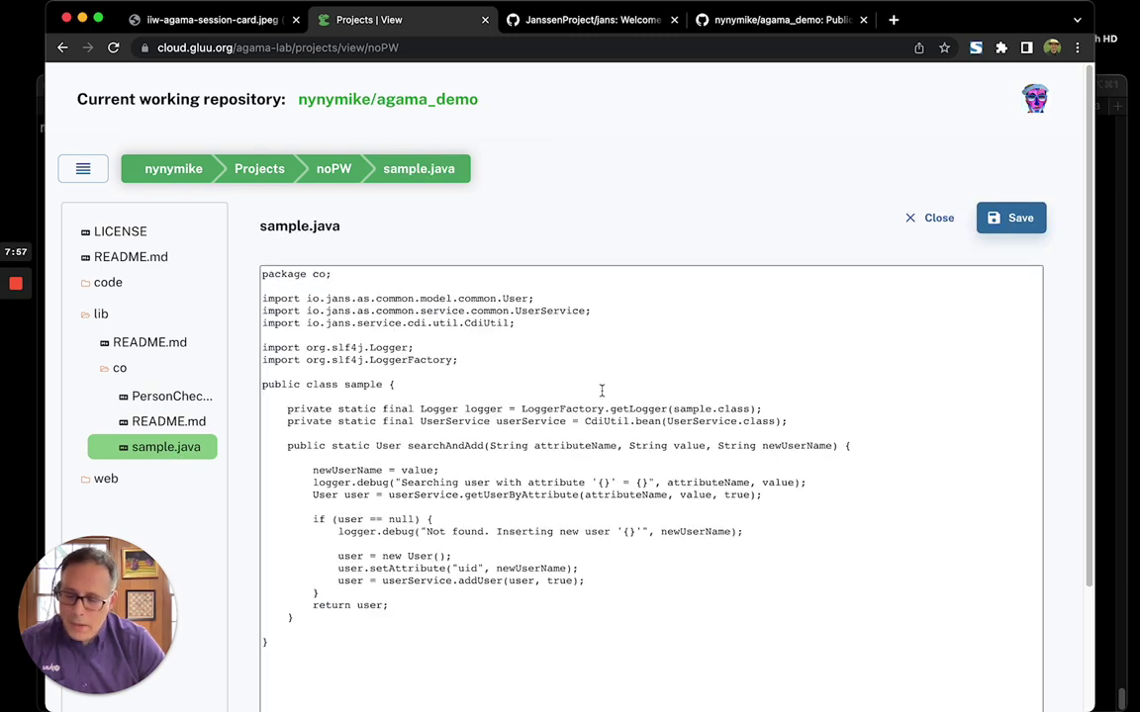
# Zoom the page and highlight the addUser call inside the searchAndAdd method
pyautogui.press('super+plus')
pyautogui.press('super+plus')
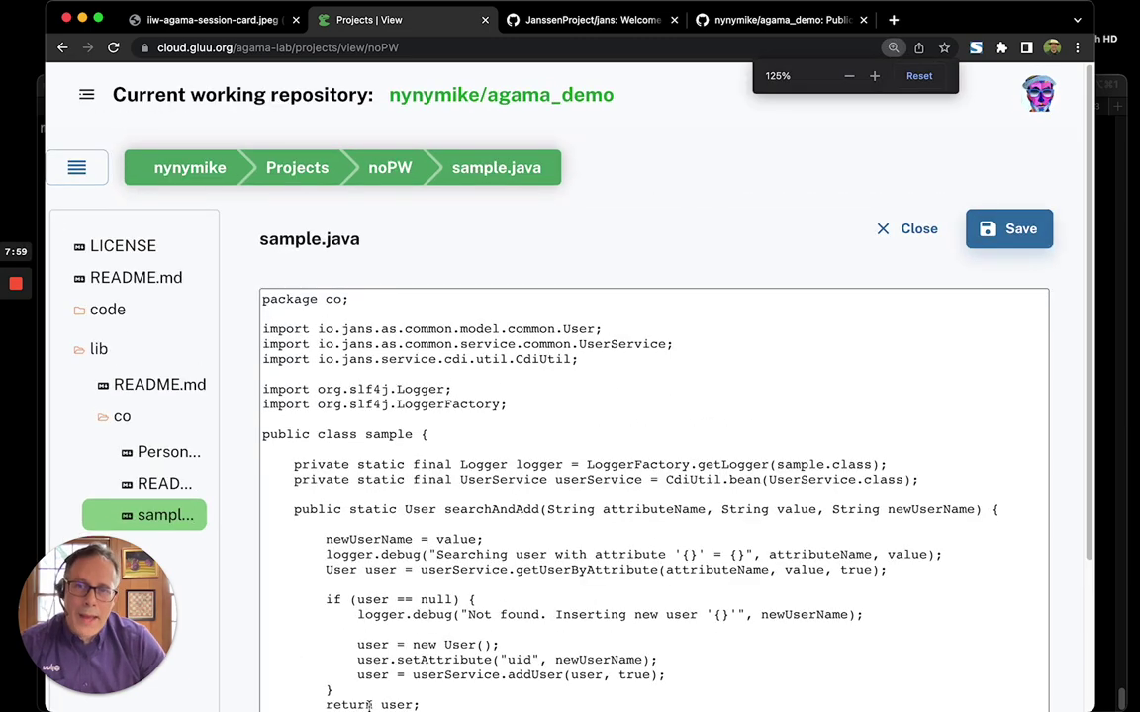
pyautogui.click(633, 406)
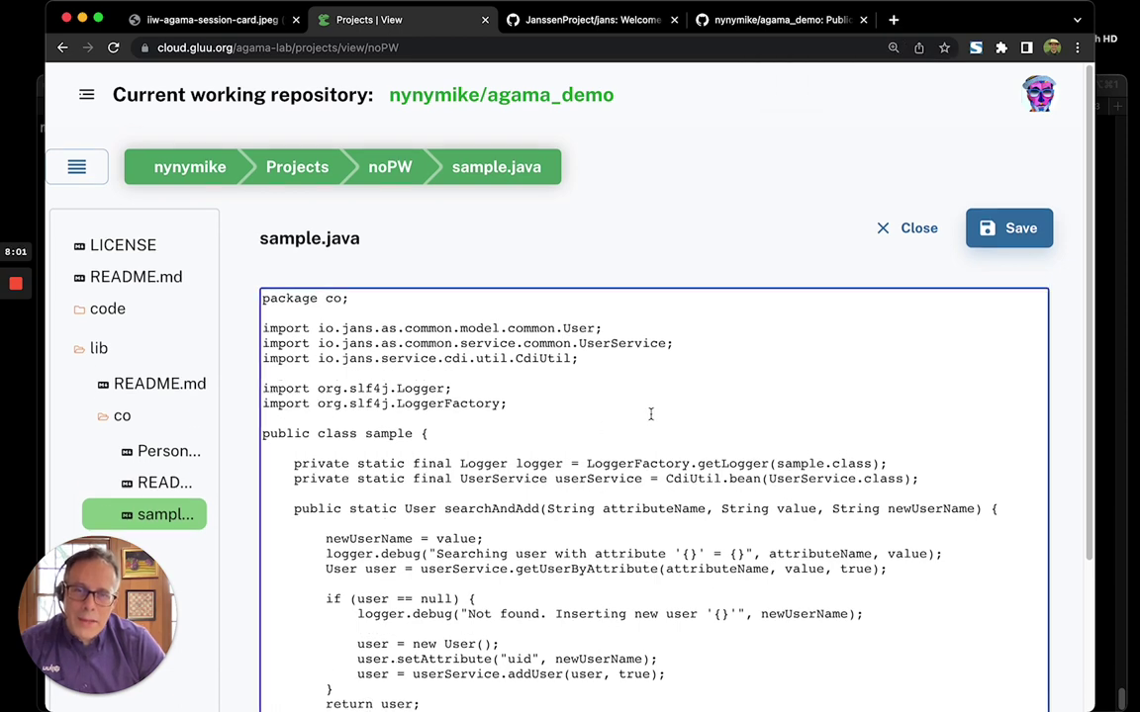
pyautogui.scroll(-3, 650, 414)
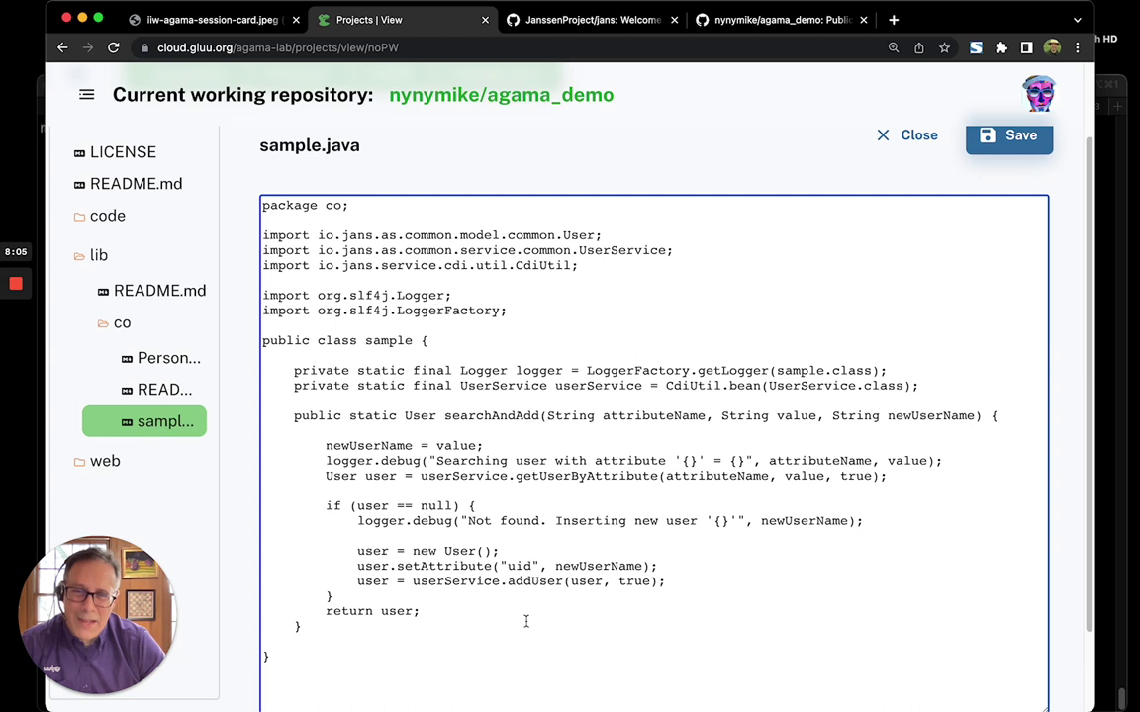
pyautogui.moveTo(350, 581); pyautogui.dragTo(725, 585)
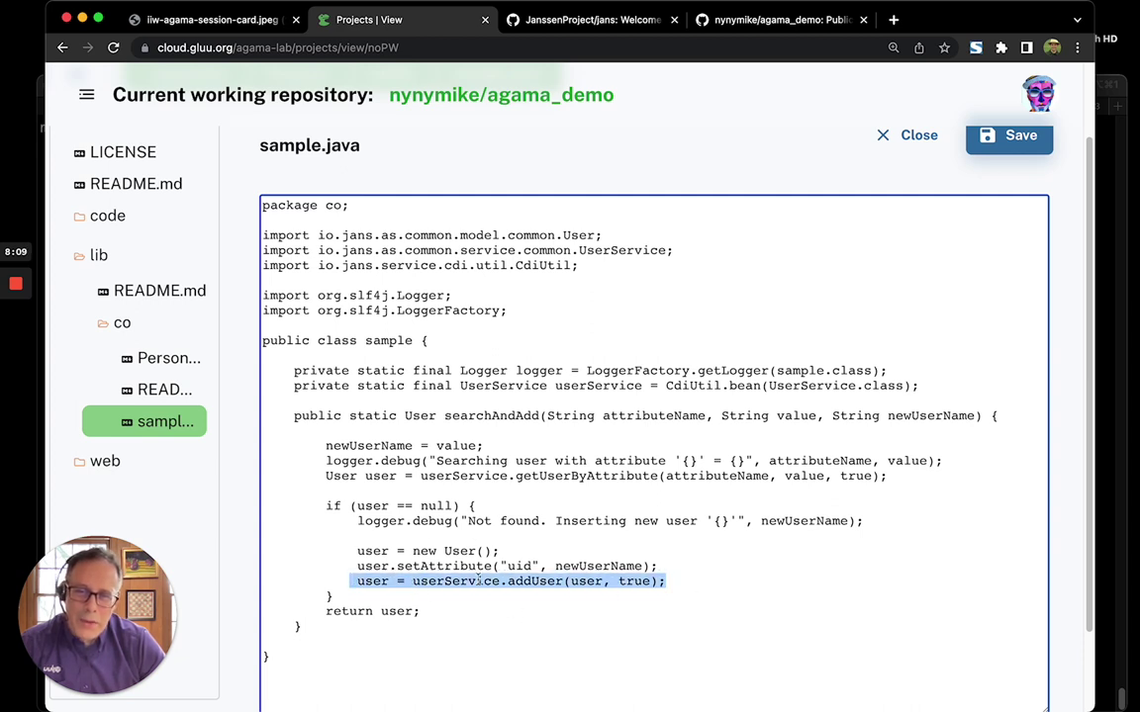
pyautogui.doubleClick(465, 582)
pyautogui.doubleClick(539, 582)
pyautogui.click(687, 584)
pyautogui.click(663, 613)
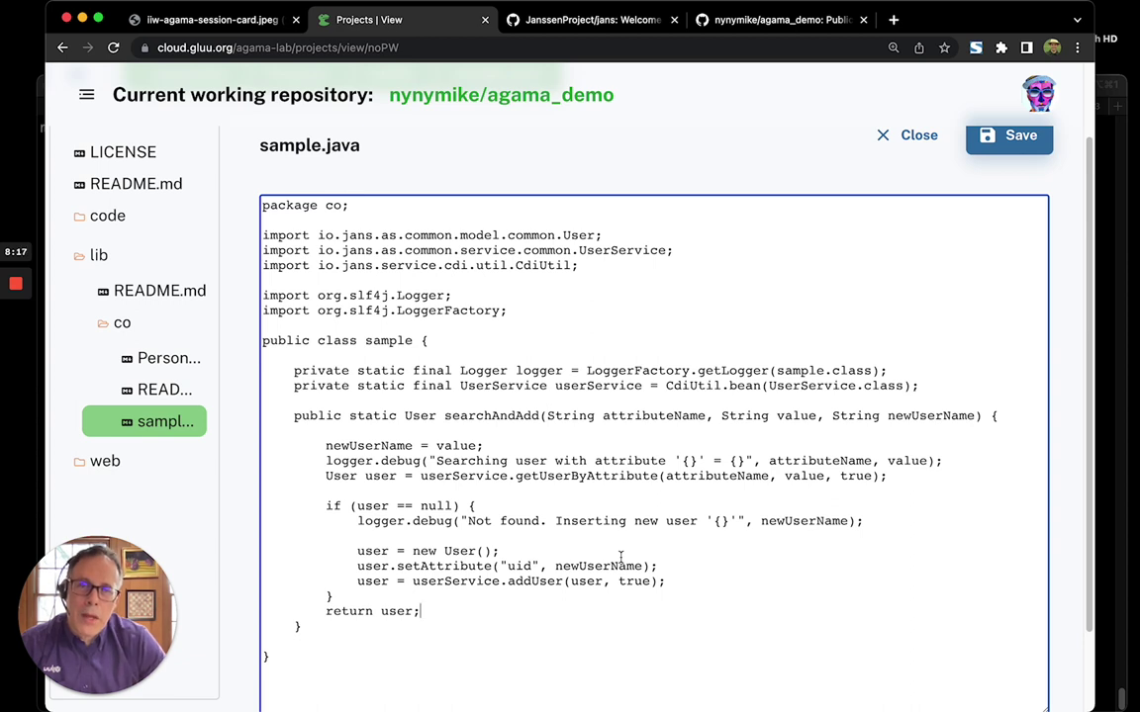
# Close sample.java, view PersonChecker.groovy's isBob check, and expand the web folder
pyautogui.click(897, 144)
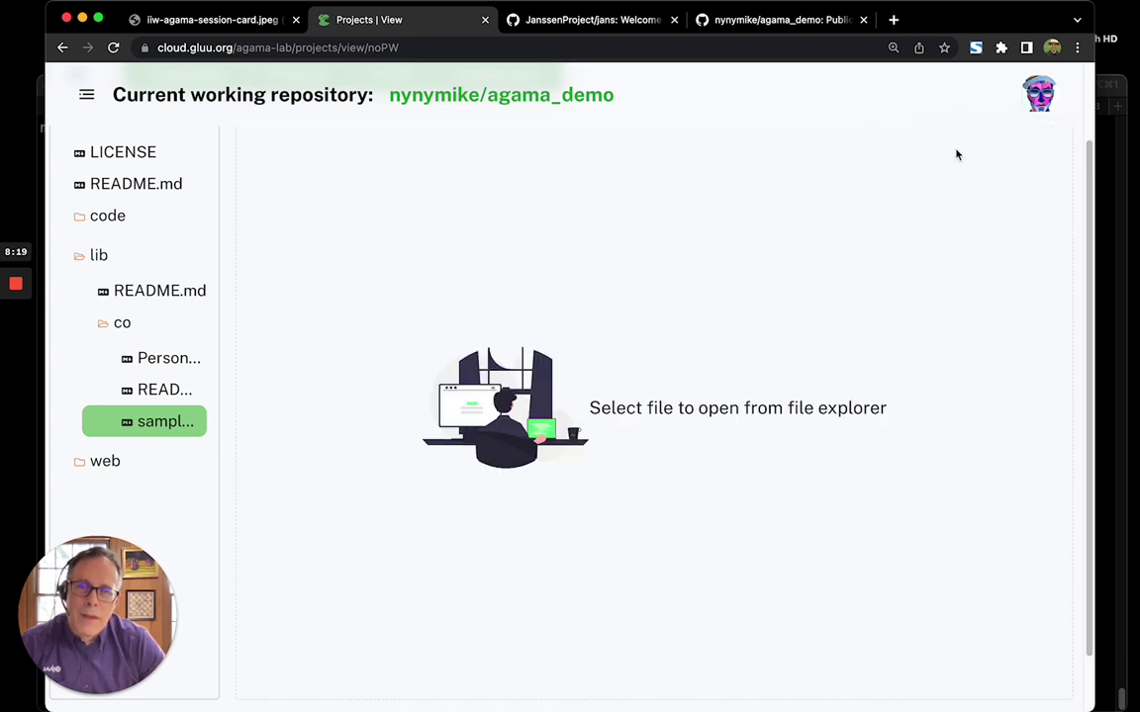
pyautogui.click(158, 358)
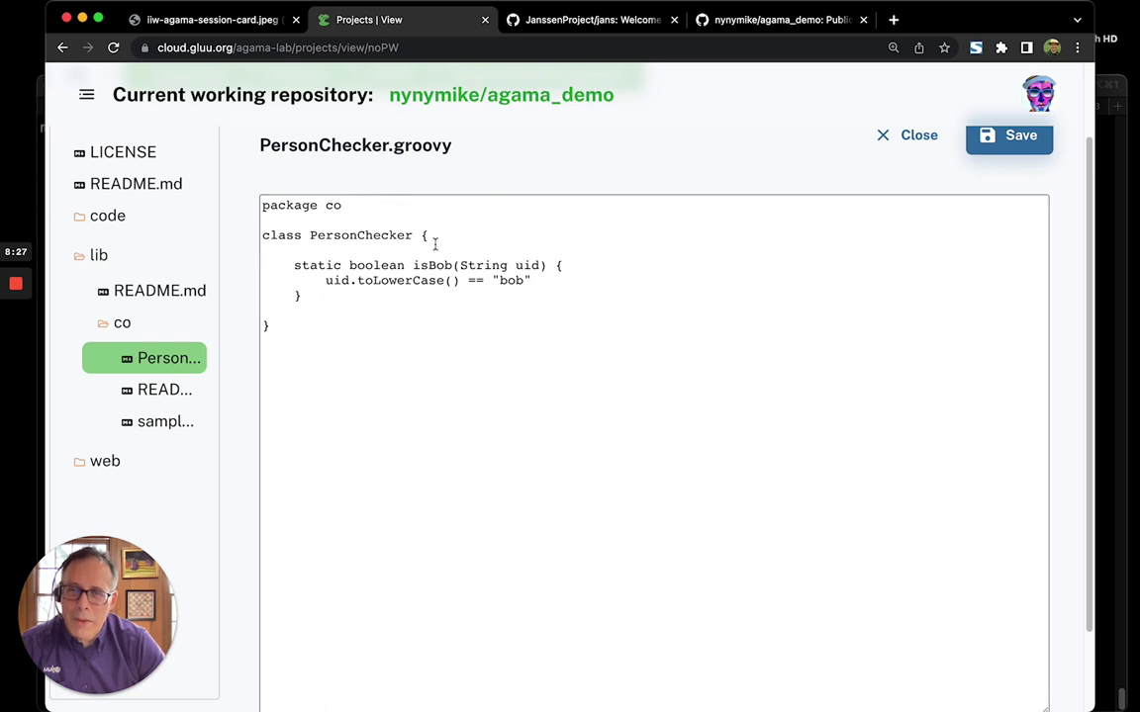
pyautogui.click(566, 281)
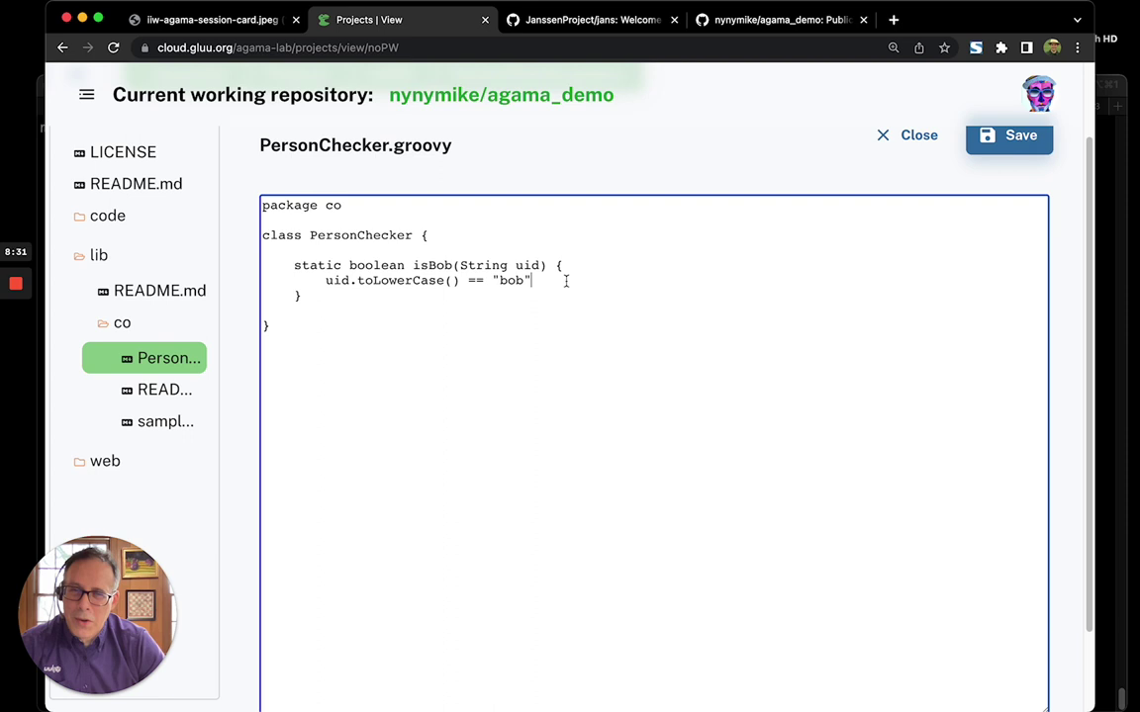
pyautogui.click(141, 252)
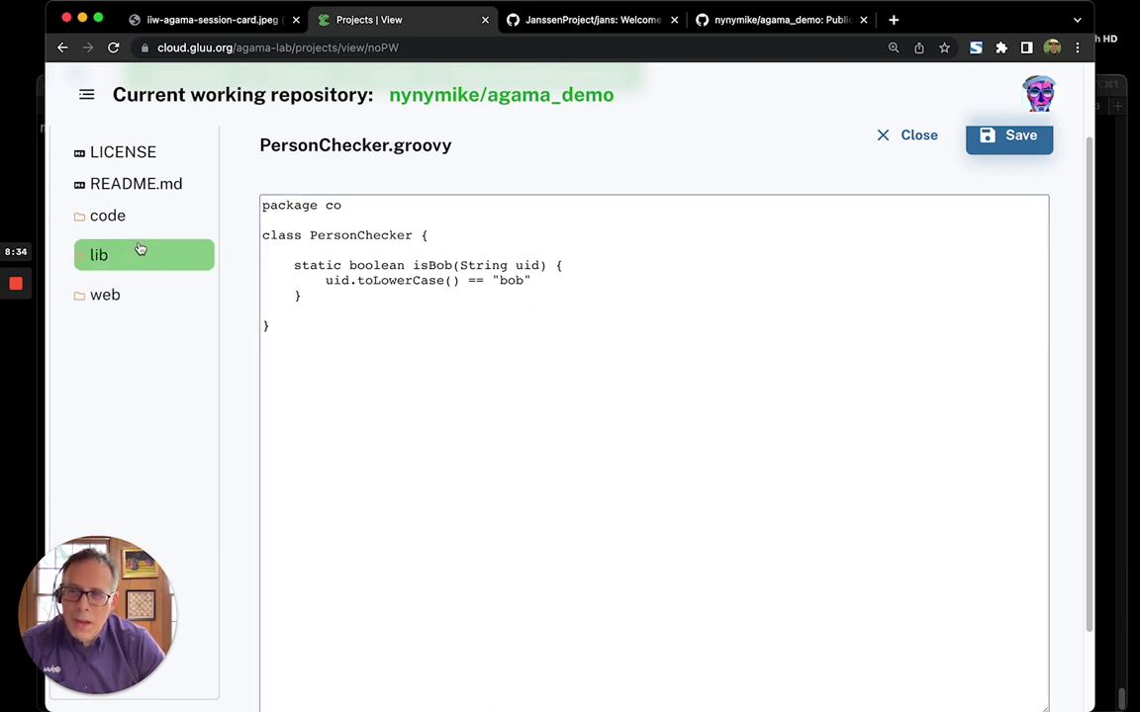
pyautogui.click(173, 296)
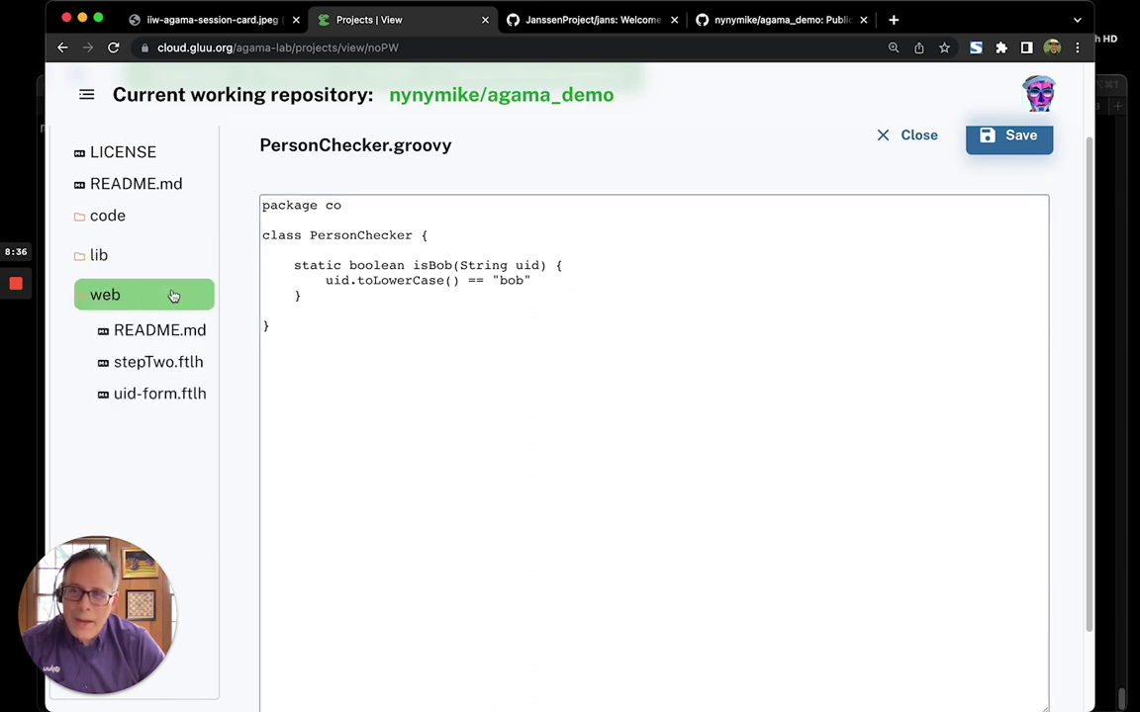
# Open uid-form.ftlh and release the noPW project from the web folder's menu
pyautogui.click(157, 396)
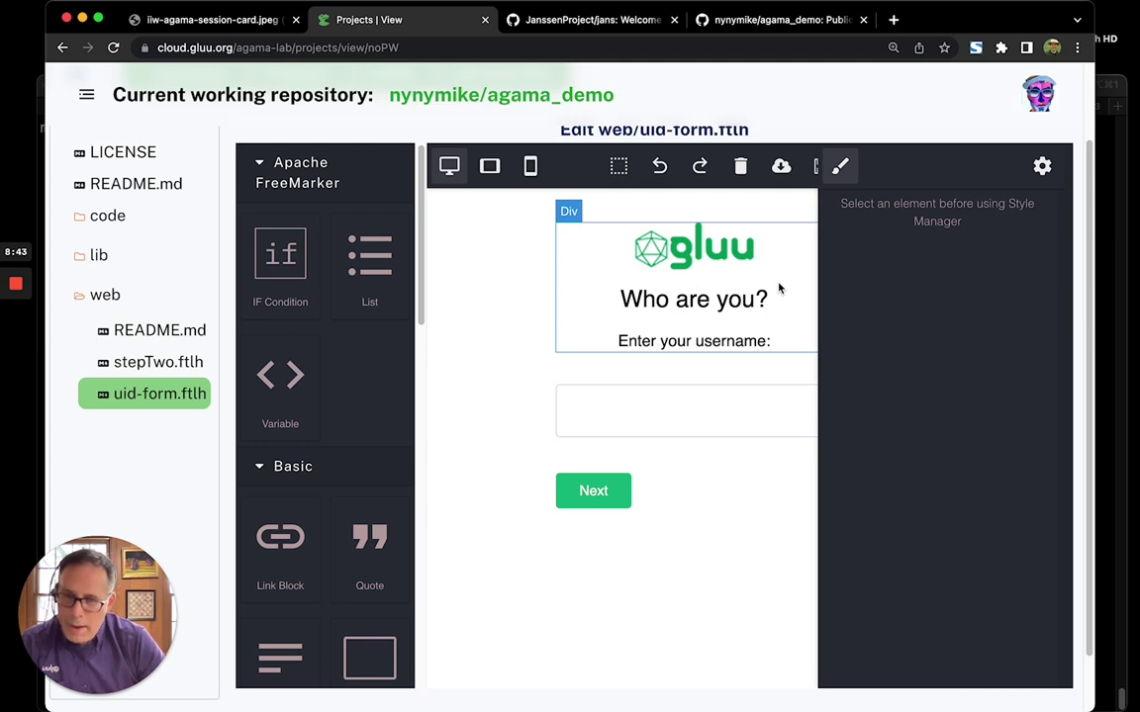
pyautogui.hotkey('ctrl', '-')
pyautogui.hotkey('ctrl', '-')
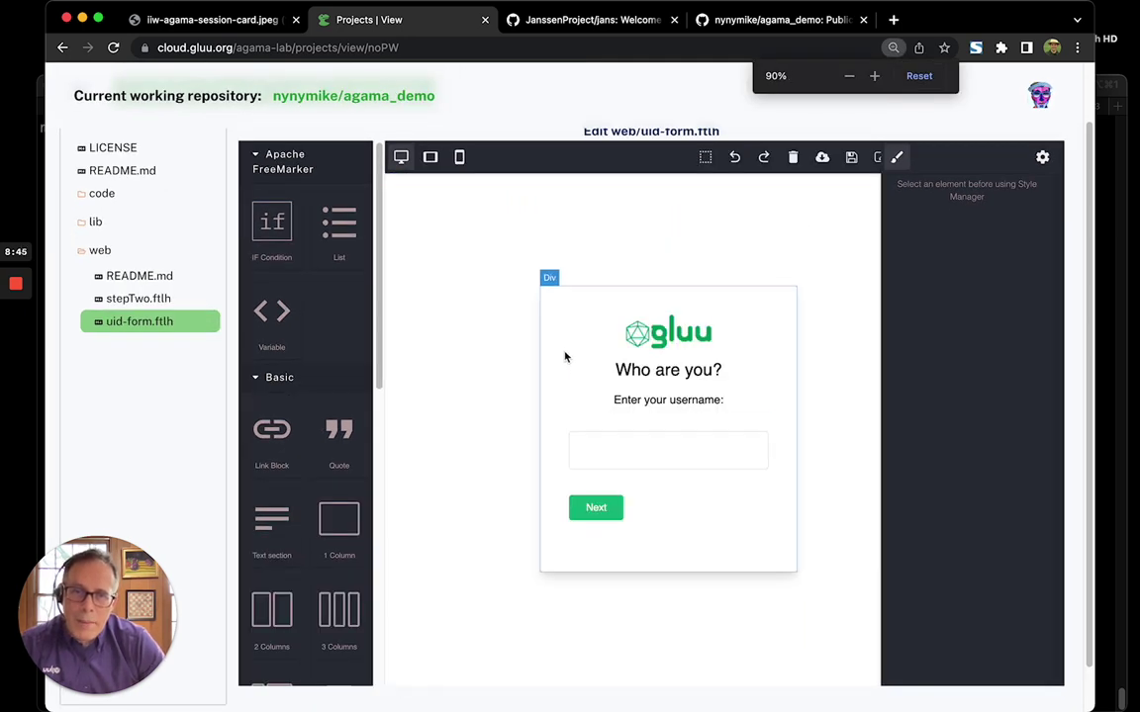
pyautogui.click(104, 252)
pyautogui.rightClick(105, 254)
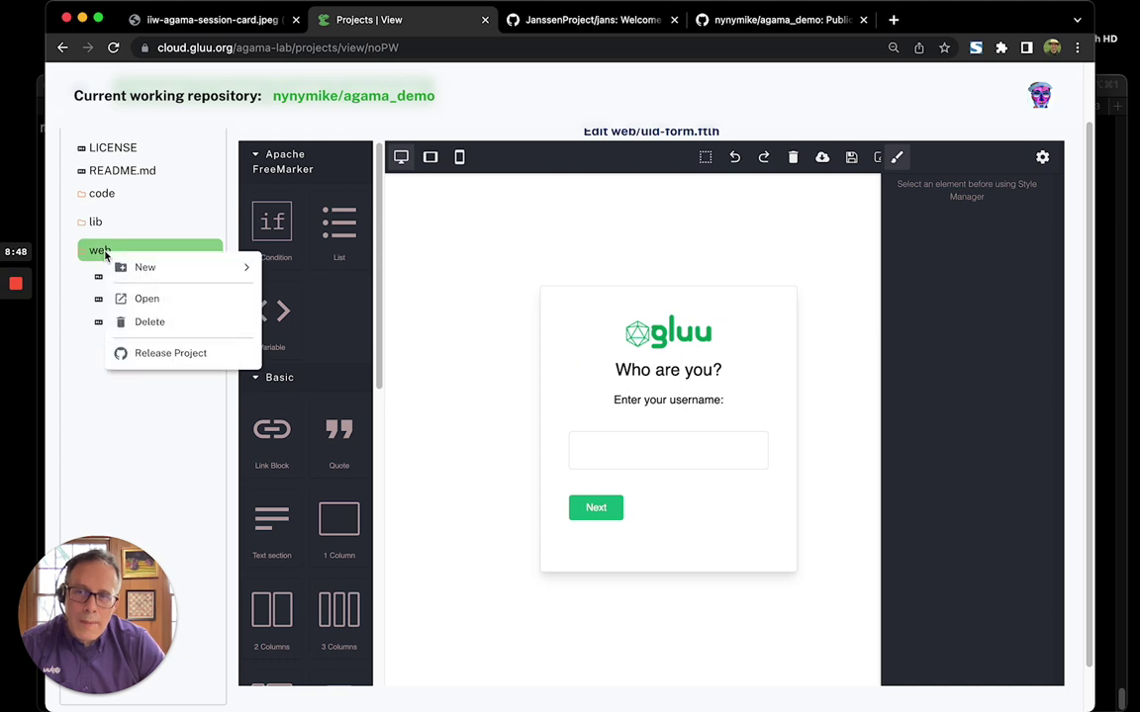
pyautogui.click(188, 354)
pyautogui.press('Return')
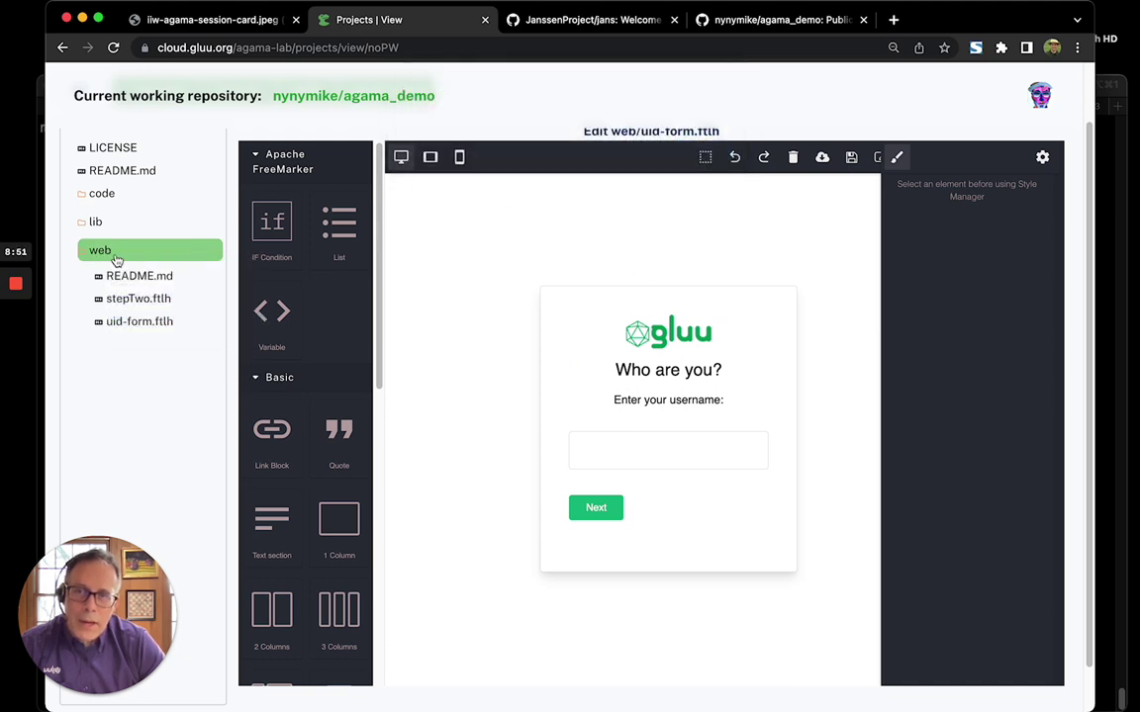
# Start a new Freemarker template in web, then cancel the template chooser
pyautogui.rightClick(115, 255)
pyautogui.moveTo(164, 270)
pyautogui.click(332, 268)
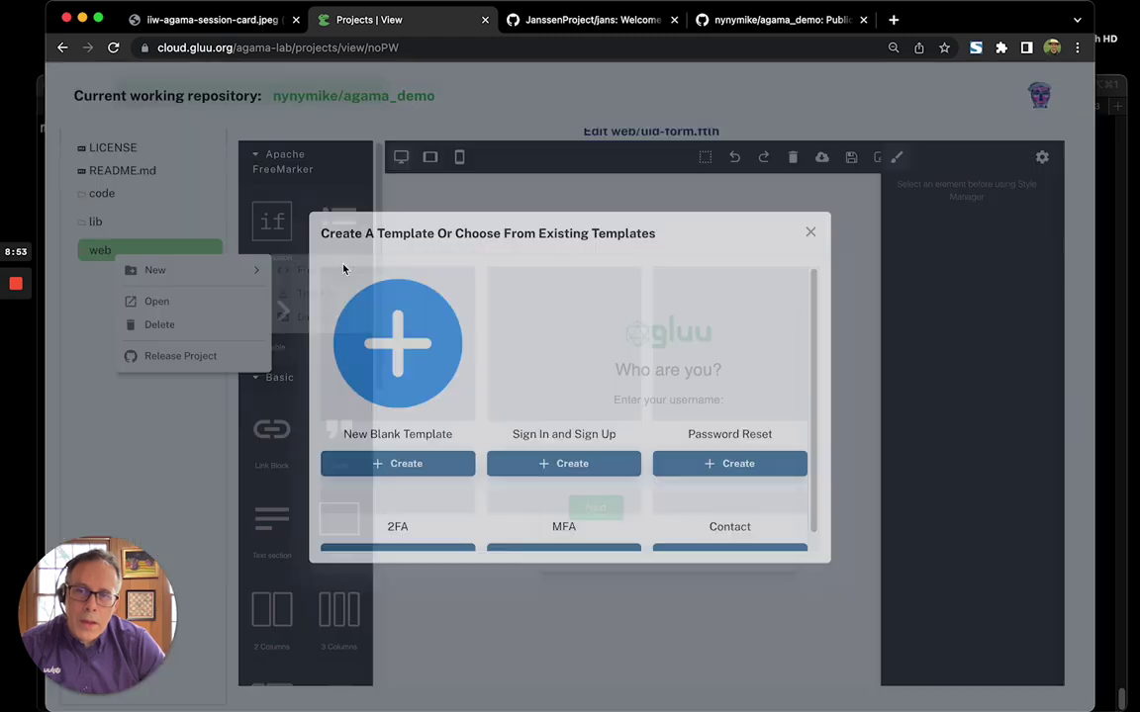
pyautogui.moveTo(819, 285)
pyautogui.mouseDown()
pyautogui.moveTo(799, 389)
pyautogui.moveTo(812, 269)
pyautogui.mouseUp()
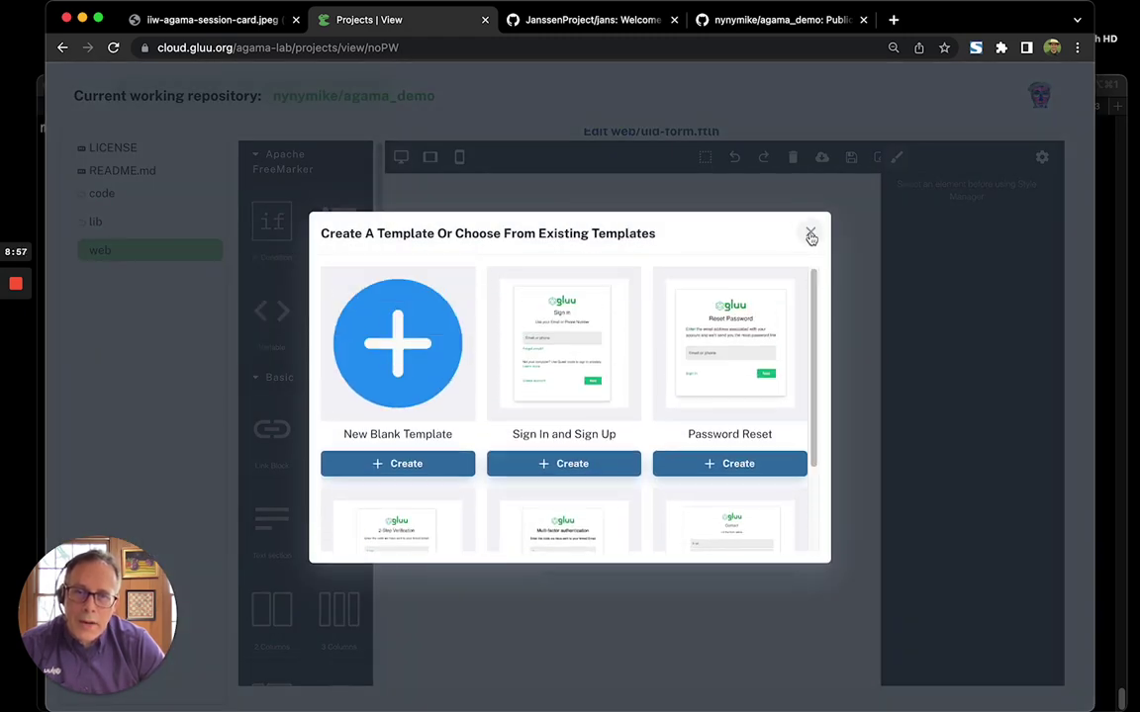
pyautogui.click(810, 233)
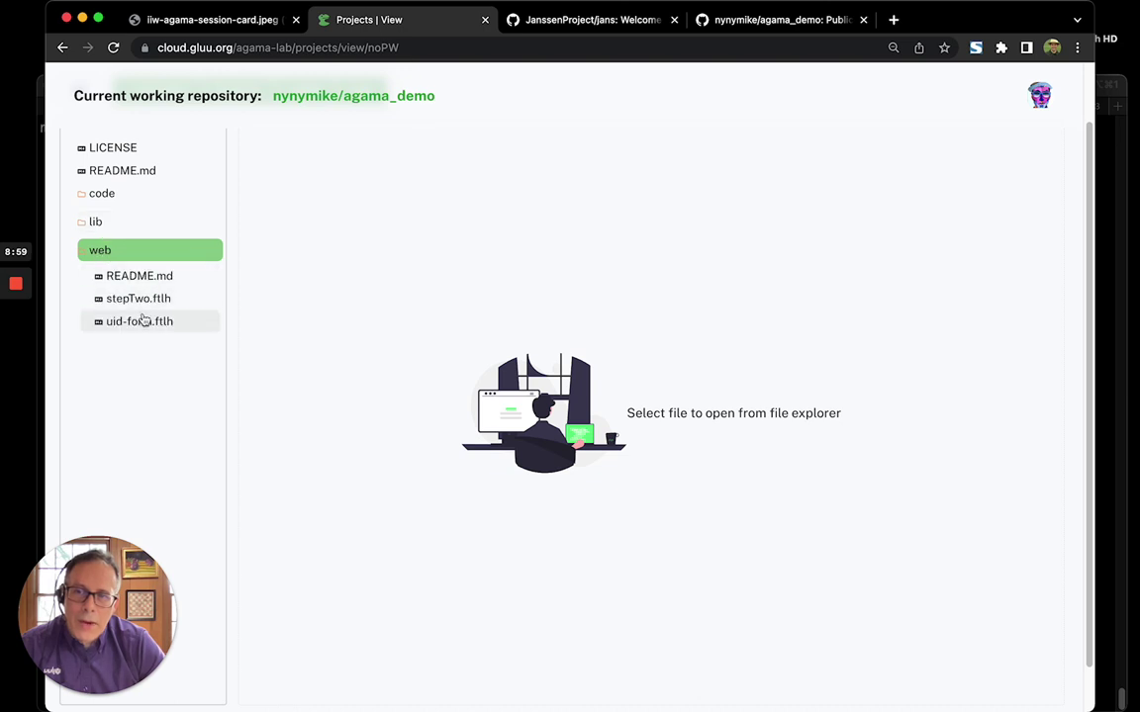
# Reopen uid-form.ftlh and review its HTML source
pyautogui.click(141, 320)
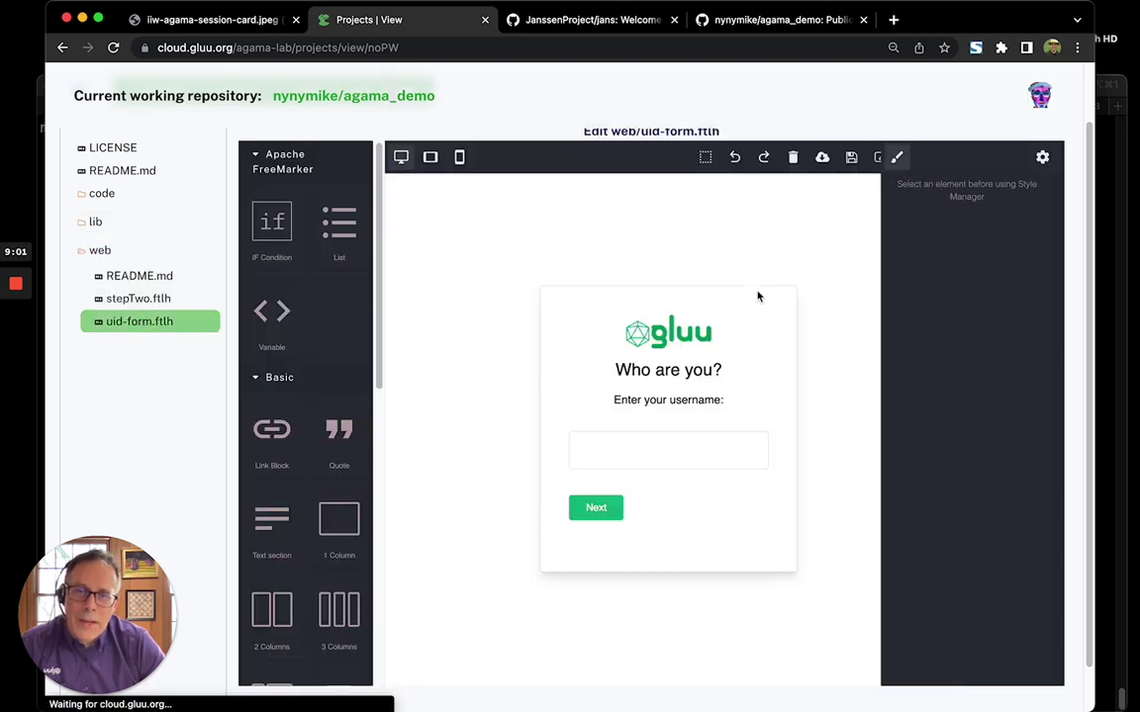
pyautogui.click(875, 161)
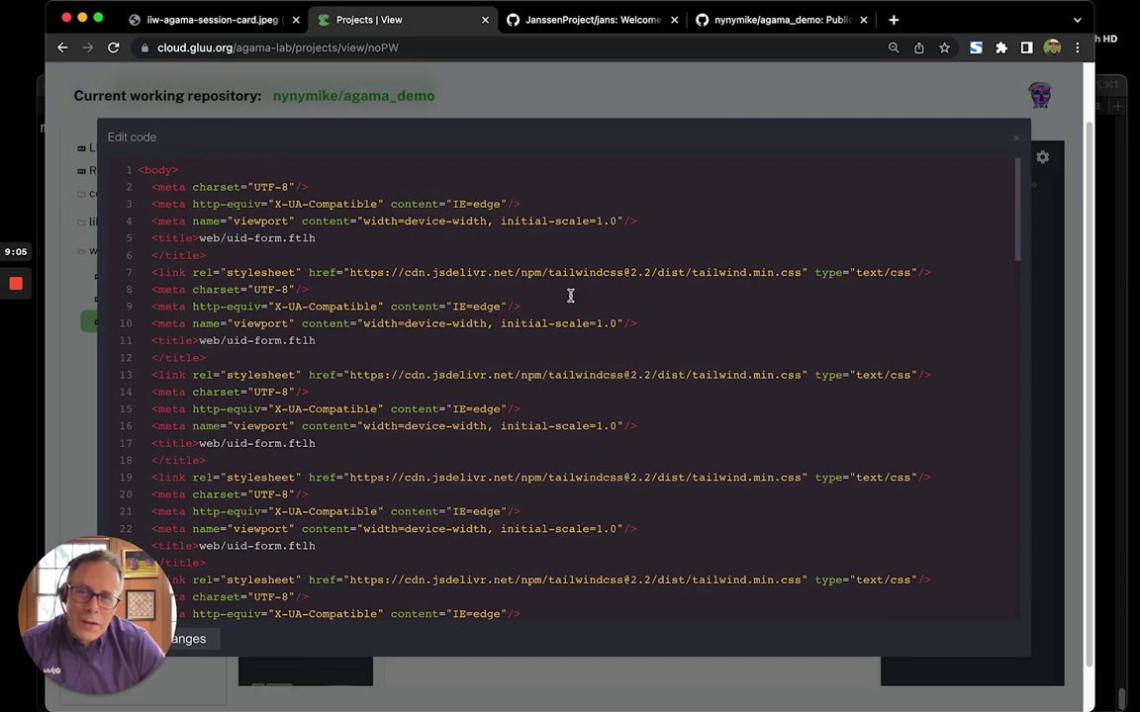
pyautogui.scroll(-5, 568, 297)
pyautogui.scroll(-10, 603, 297)
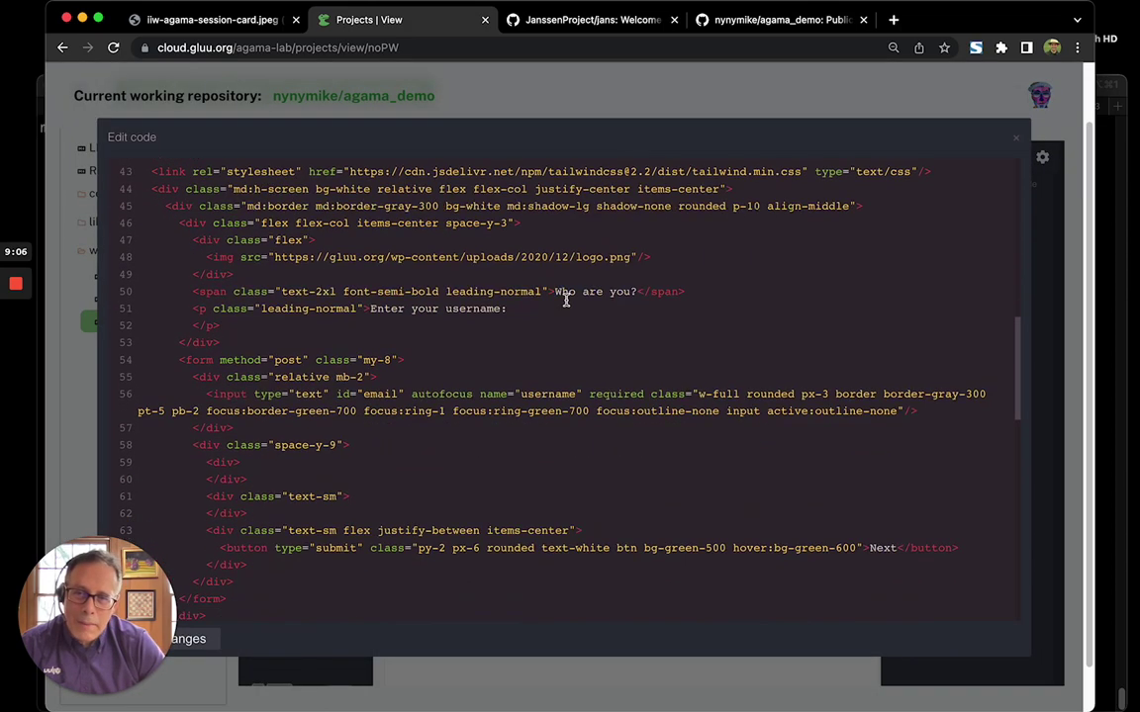
pyautogui.click(1016, 139)
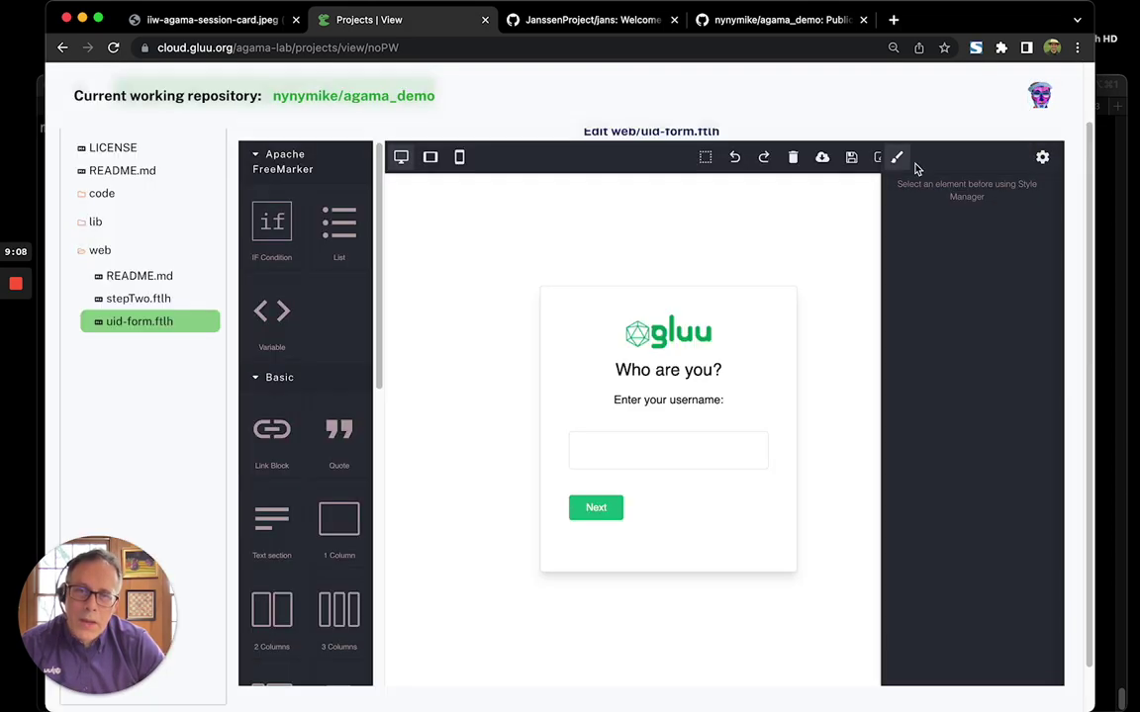
# Open the stepTwo.ftlh template and edit its ${username} greeting line
pyautogui.click(138, 298)
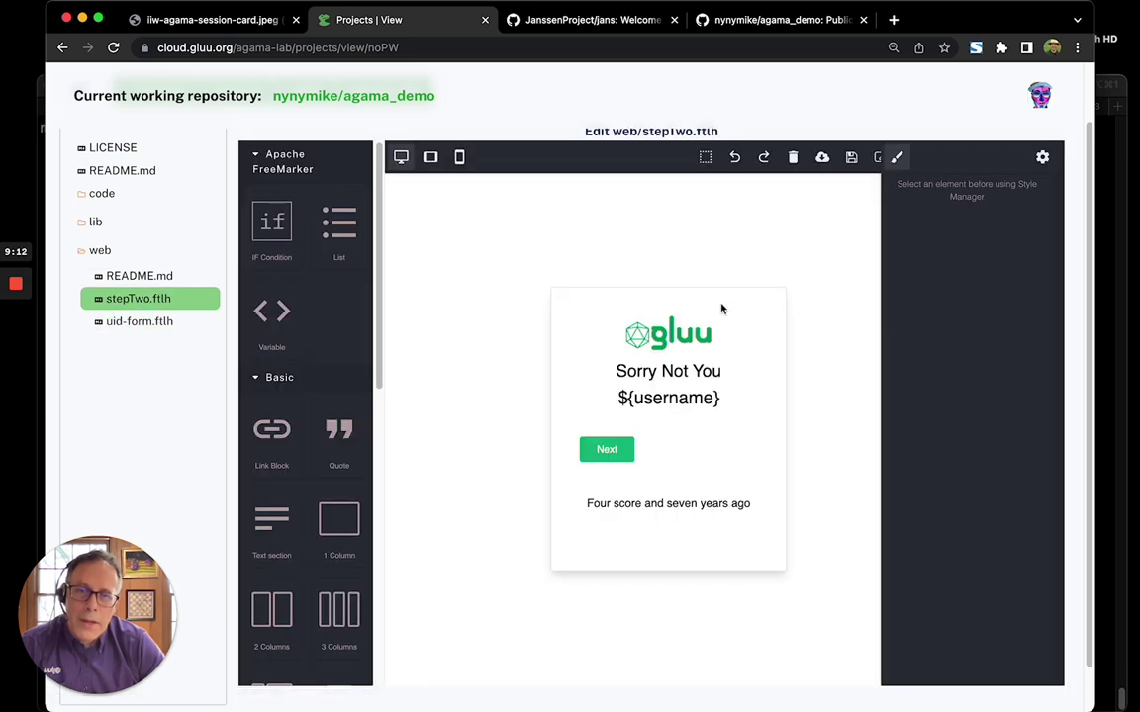
pyautogui.doubleClick(676, 396)
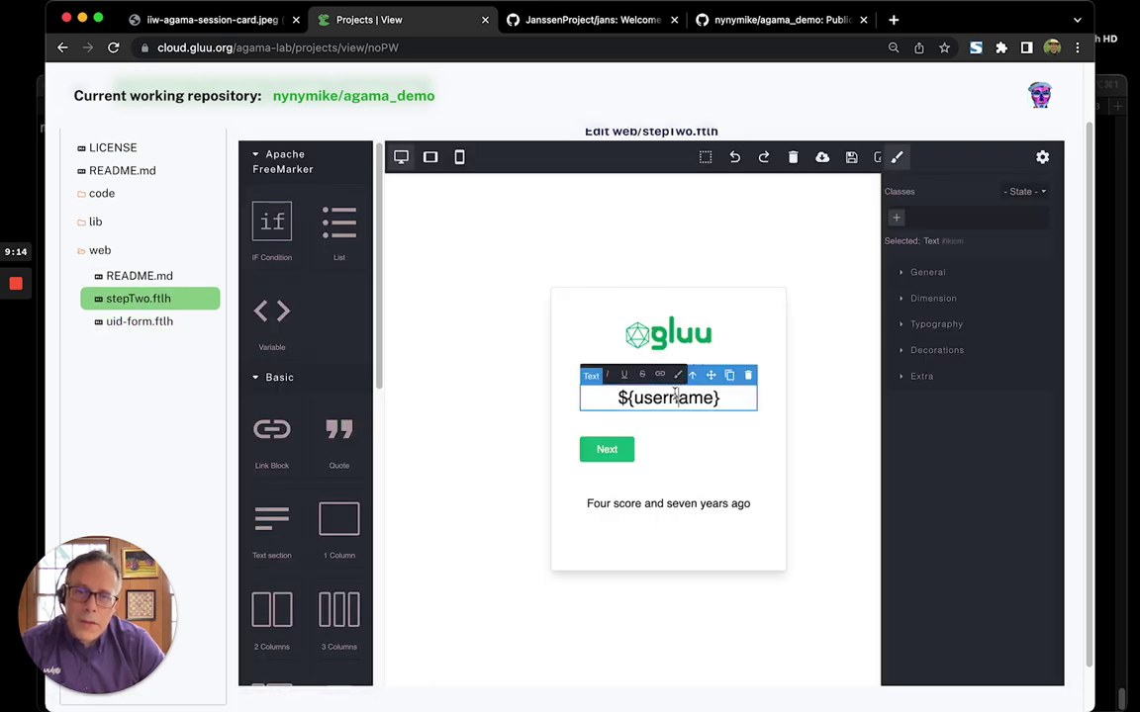
pyautogui.click(419, 377)
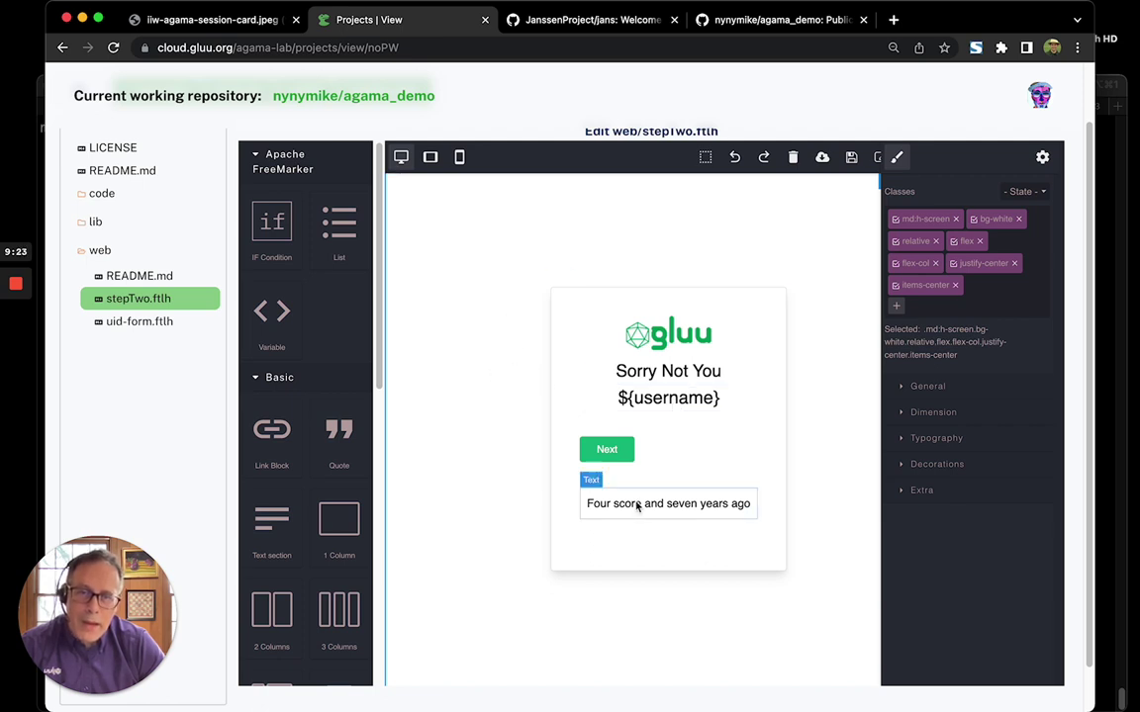
# Replace the 'Four score and seven years ago' line with 'We are such stuff as drewams are made on' and save
pyautogui.click(588, 504)
pyautogui.doubleClick(586, 503)
pyautogui.moveTo(586, 503); pyautogui.dragTo(751, 505)
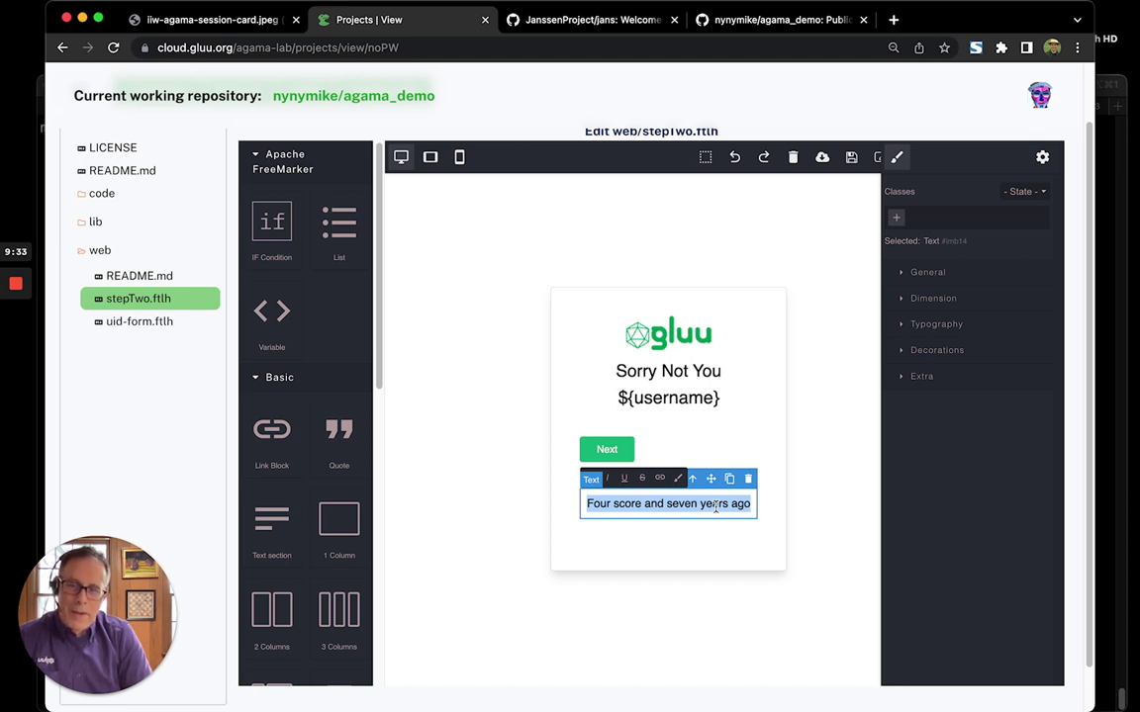
pyautogui.write('We are such s')
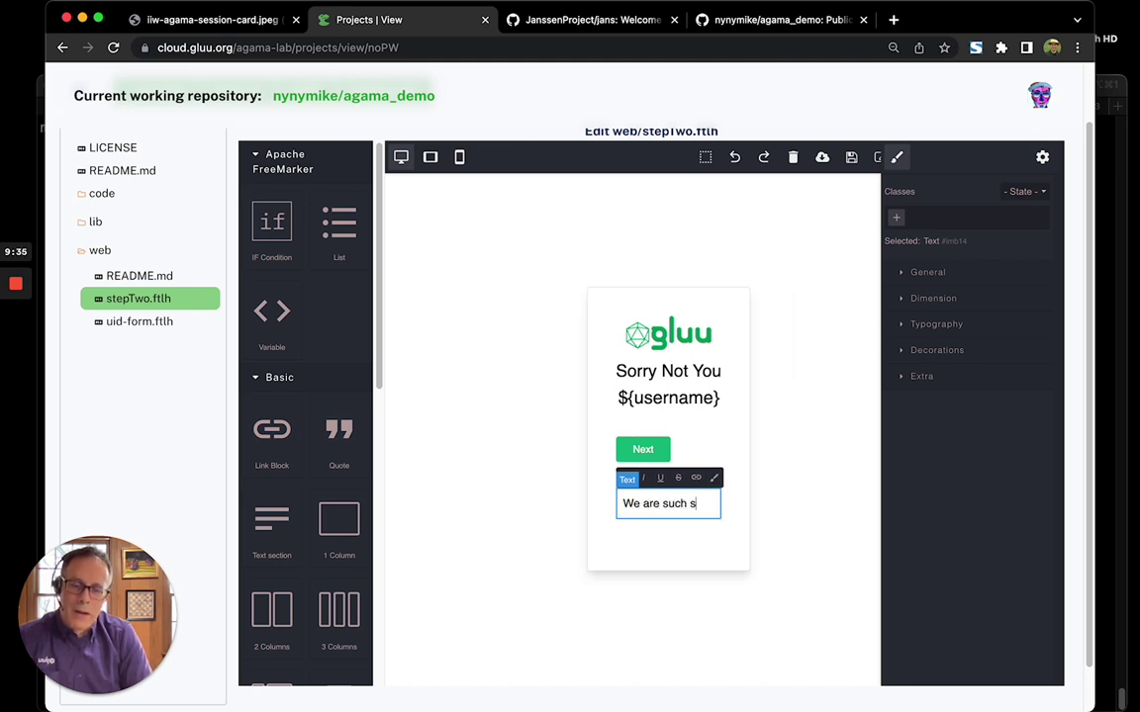
pyautogui.write('tuff as drewam')
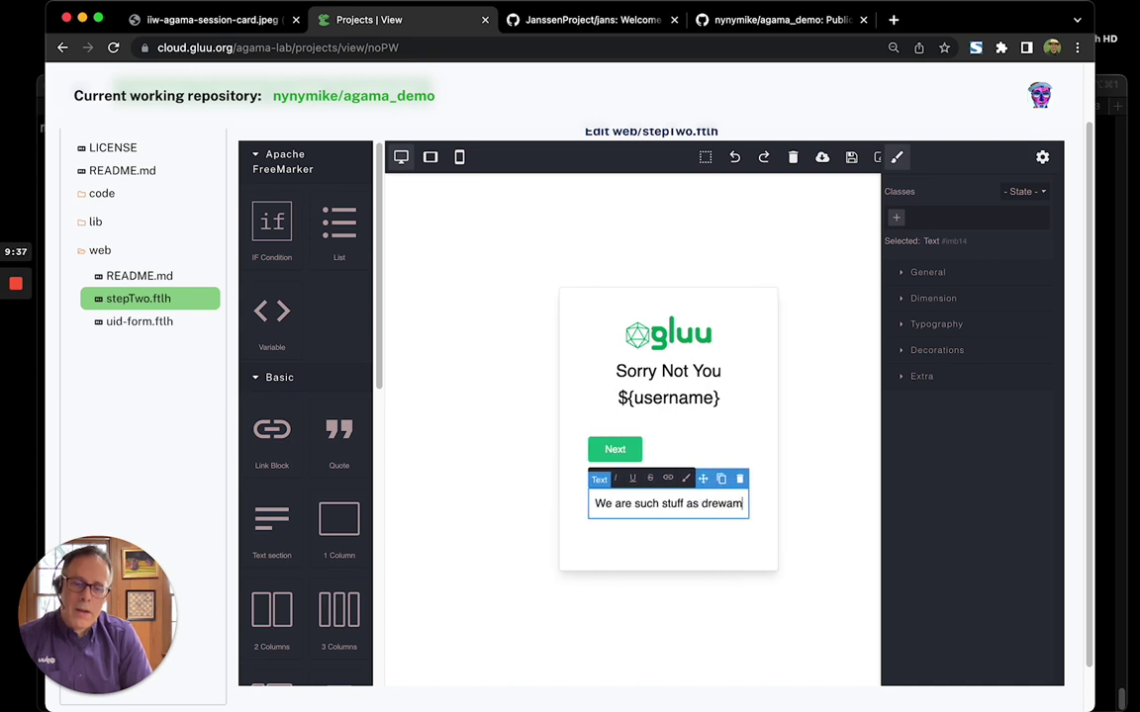
pyautogui.write('s are made on')
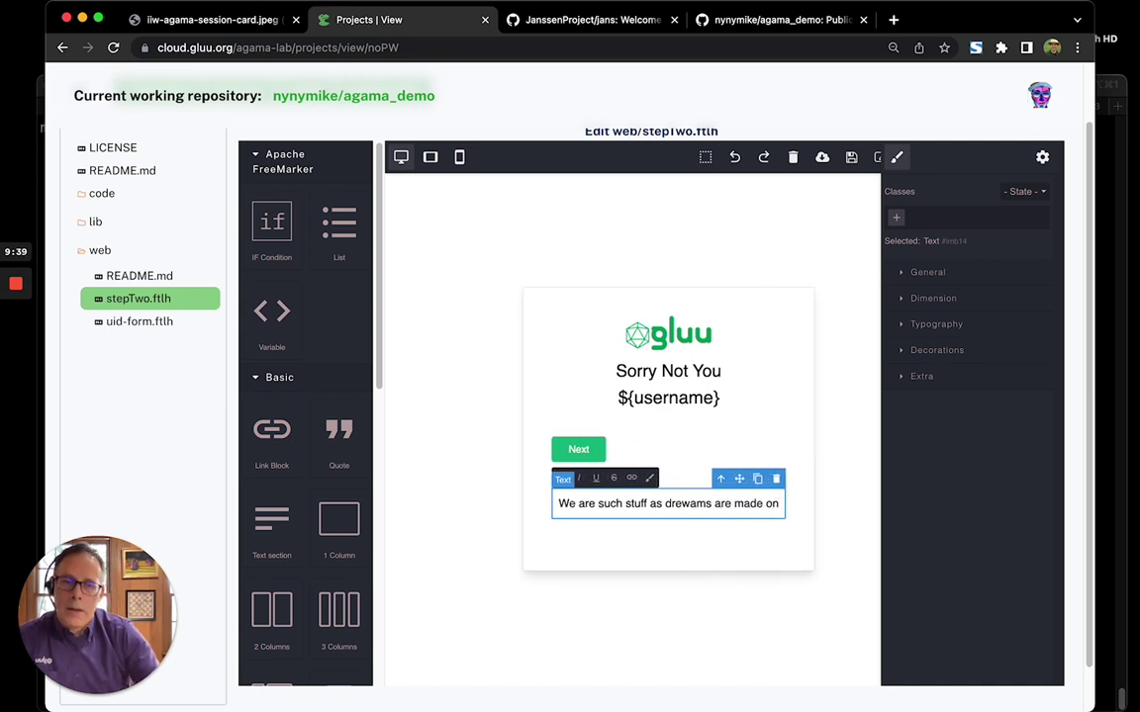
pyautogui.click(499, 427)
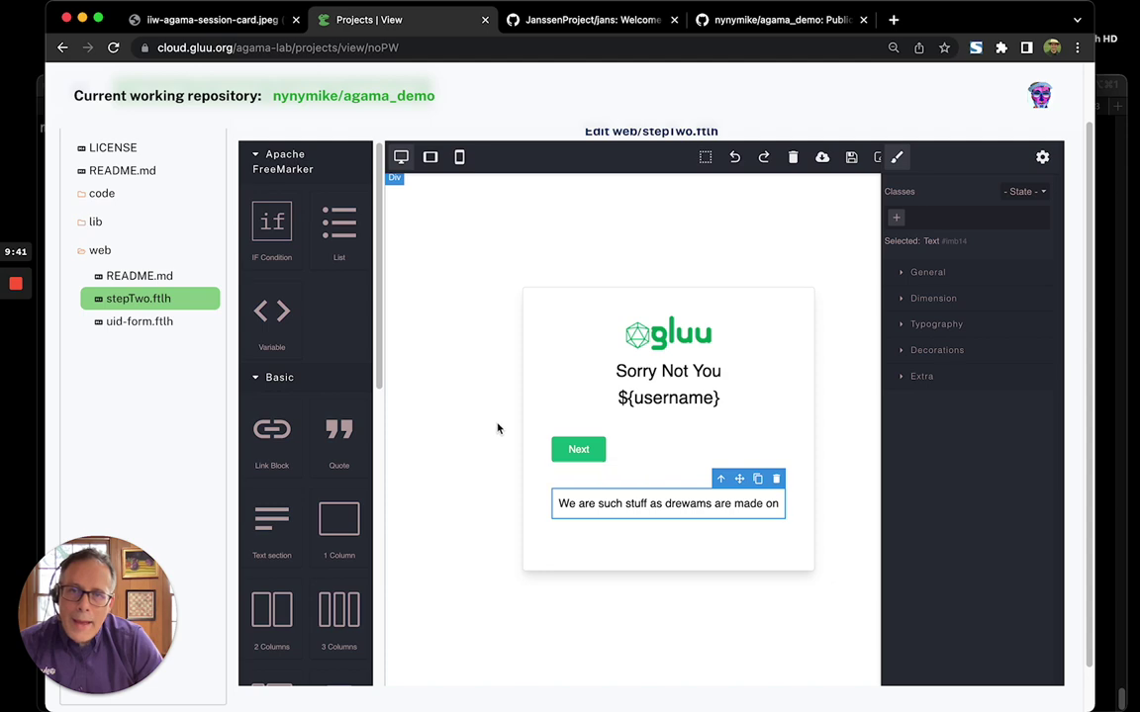
pyautogui.click(850, 161)
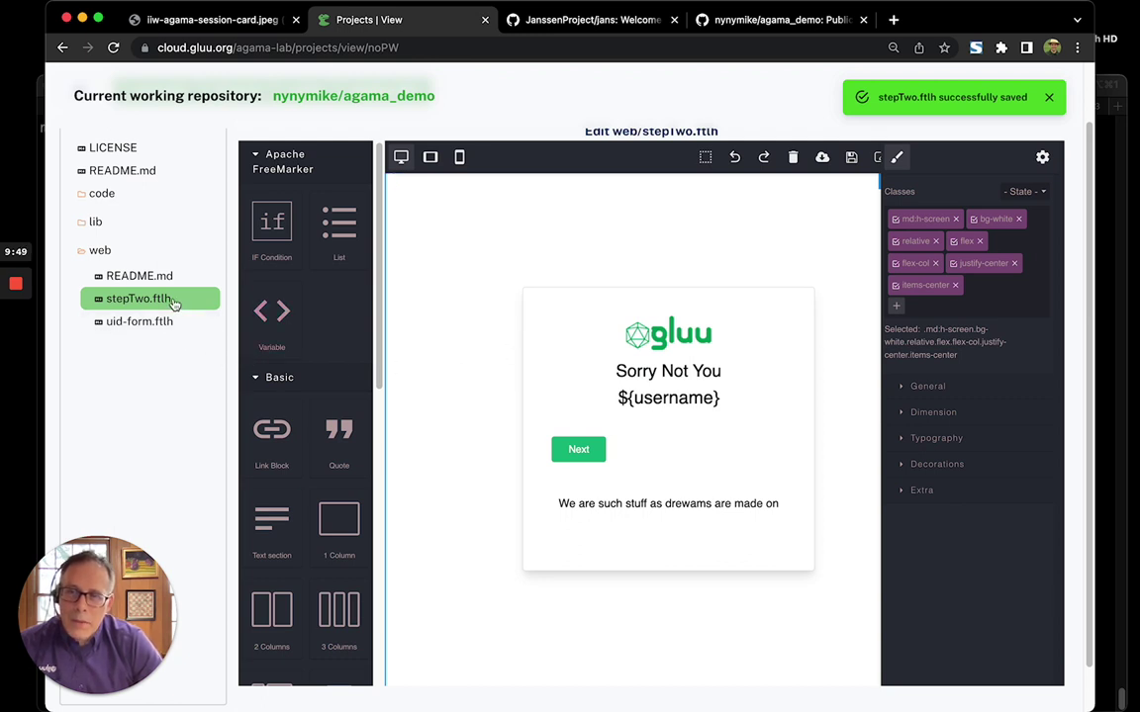
# Release the noPW project with its .gama asset as version 0.0.6
pyautogui.rightClick(127, 149)
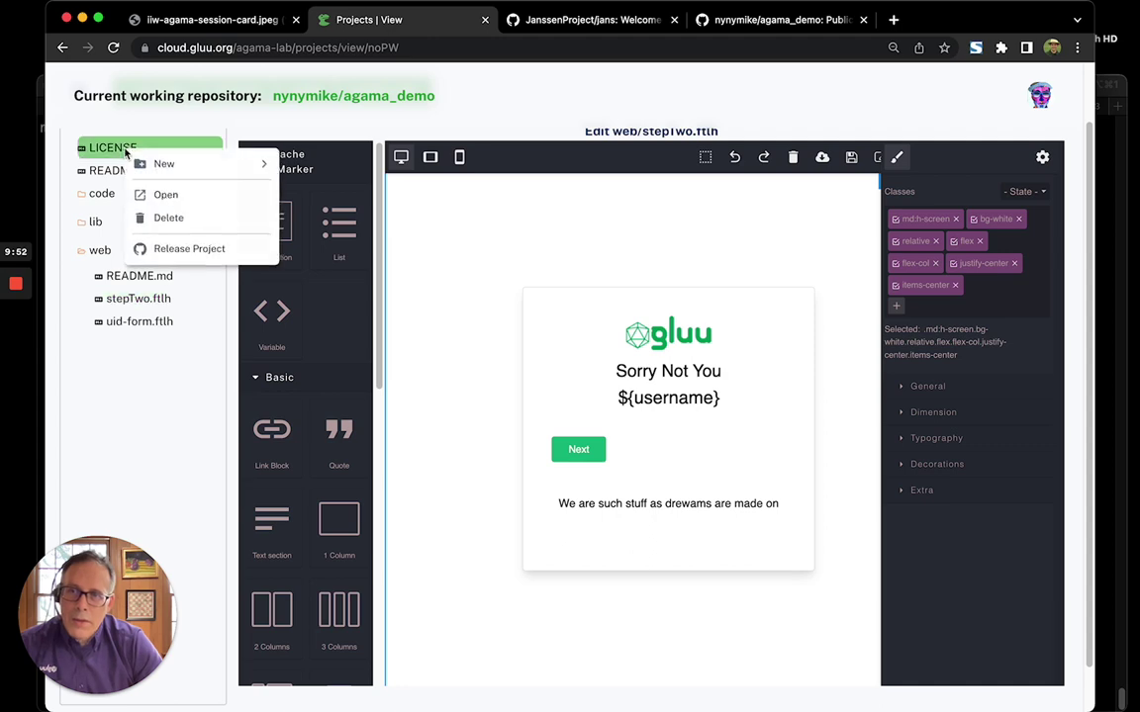
pyautogui.click(196, 255)
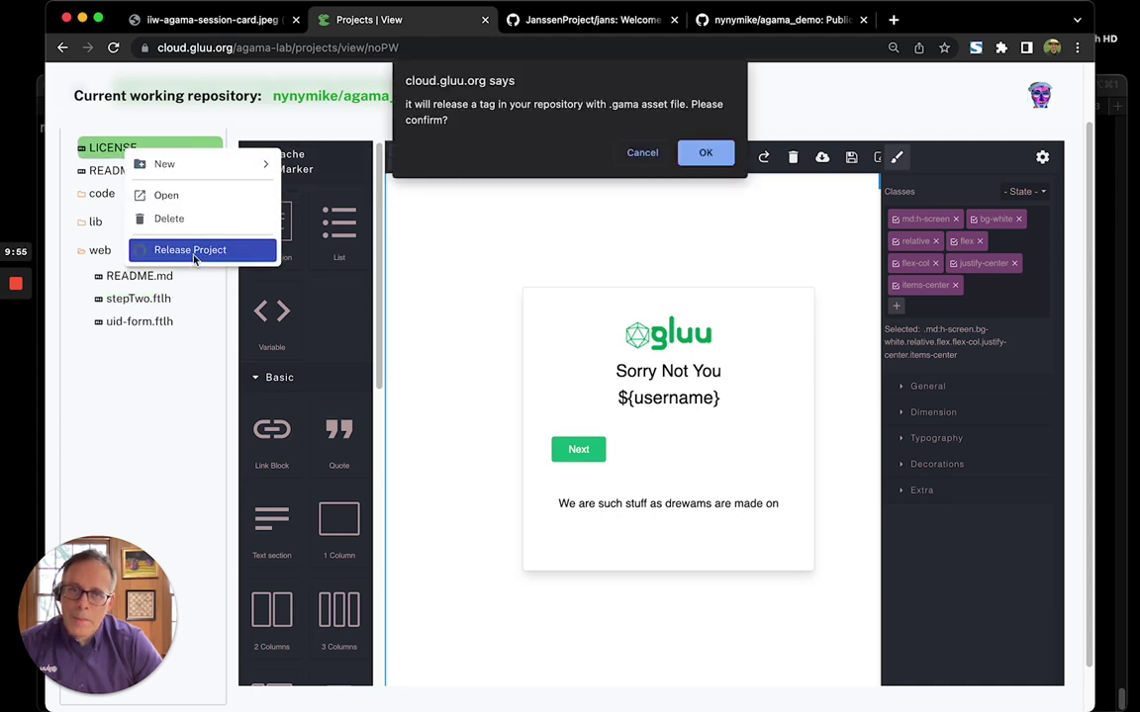
pyautogui.click(706, 154)
pyautogui.click(575, 385)
pyautogui.write('0.')
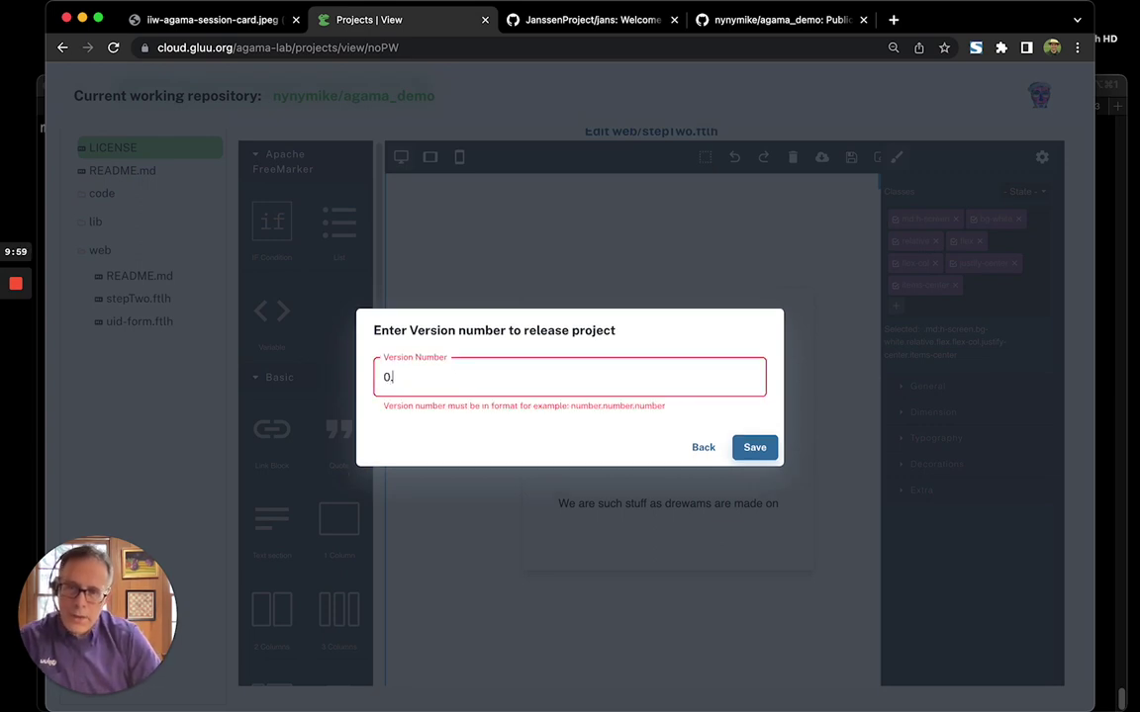
pyautogui.write('0.6')
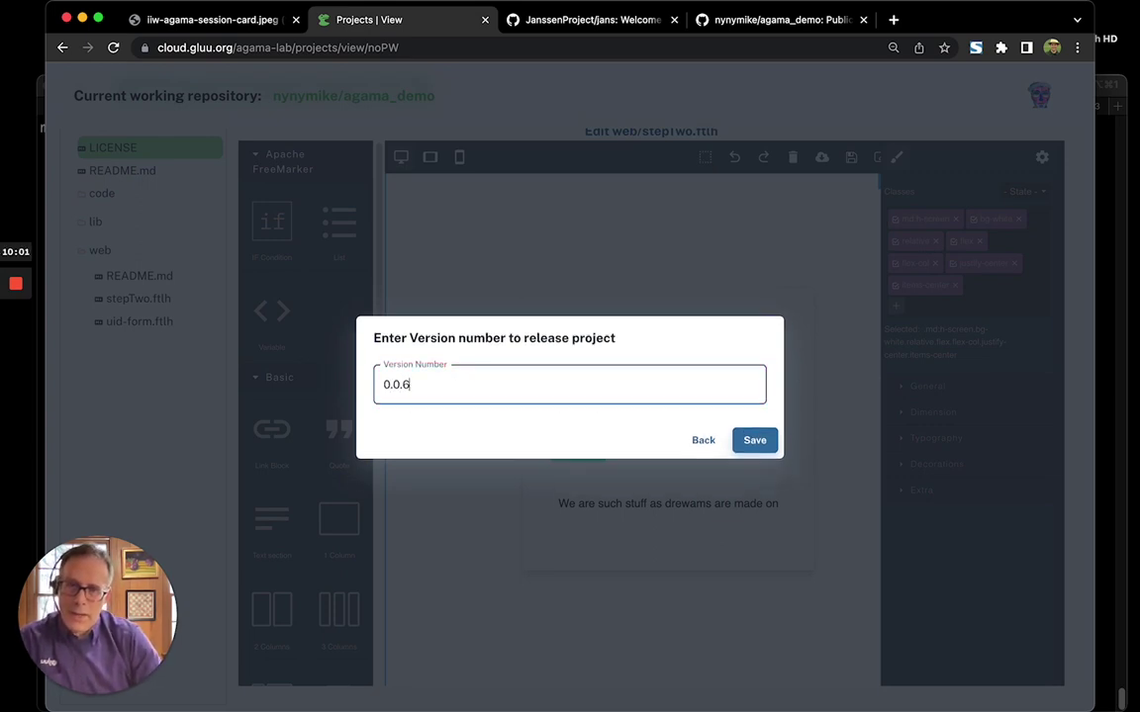
pyautogui.click(755, 441)
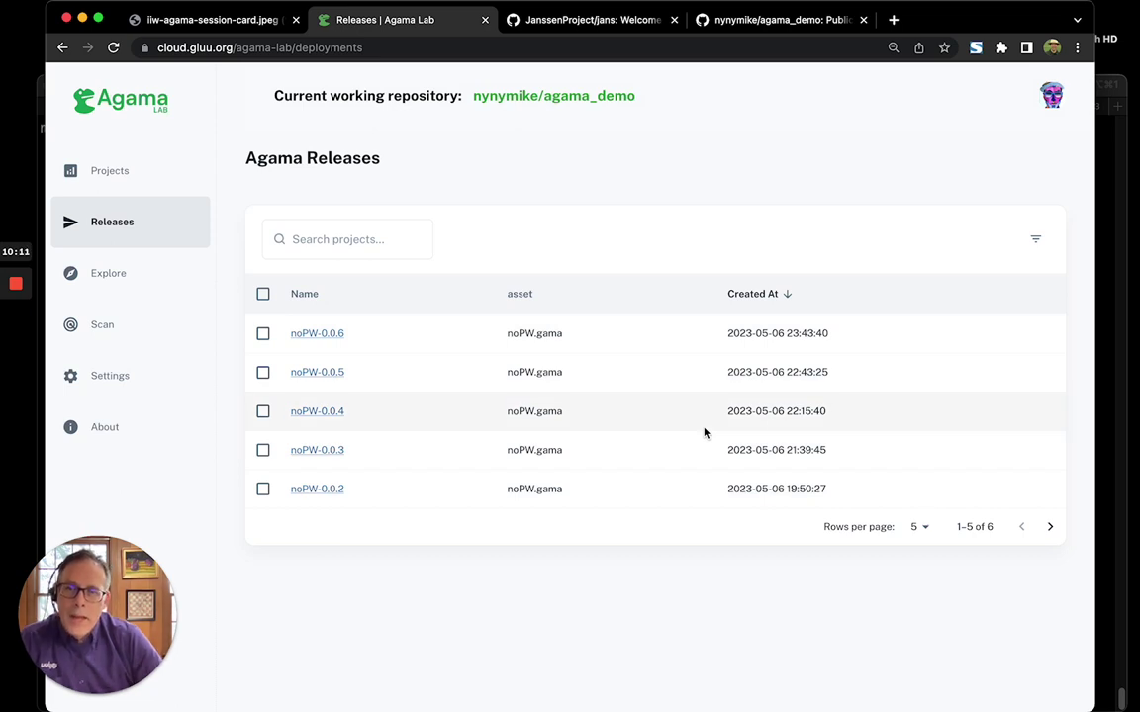
# From agama_demo's Releases page, download the noPW 0.0.6 noPW.gama and noPW.gama.sha256sum assets
pyautogui.click(562, 21)
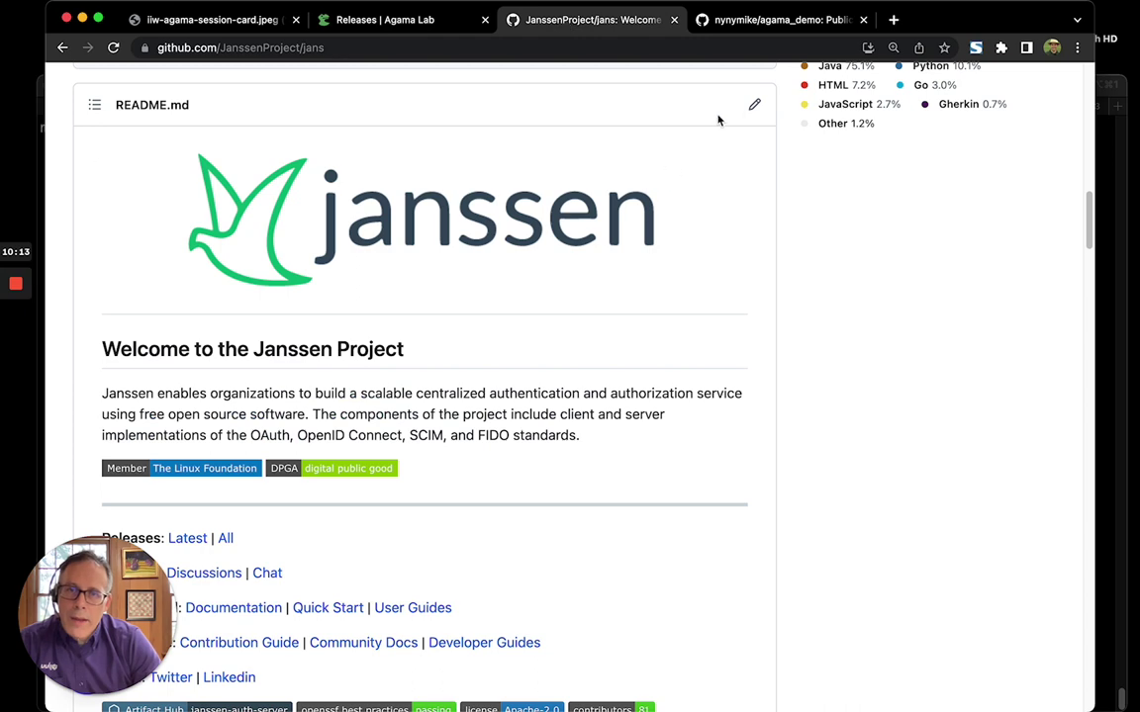
pyautogui.click(763, 23)
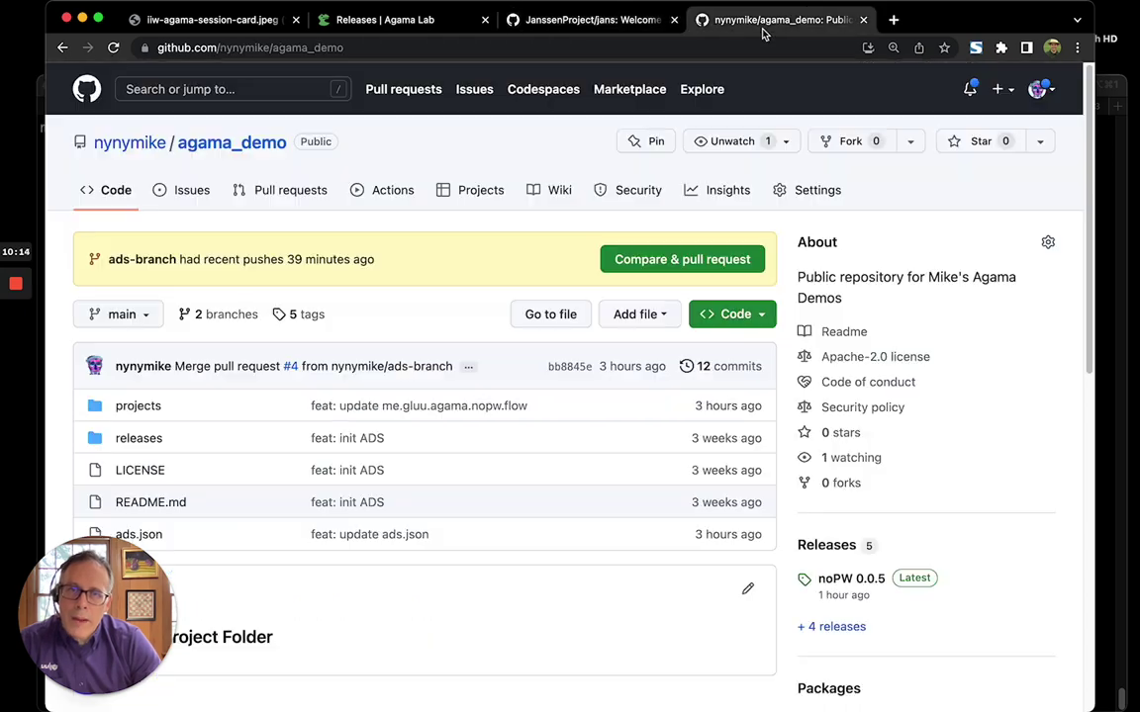
pyautogui.click(827, 547)
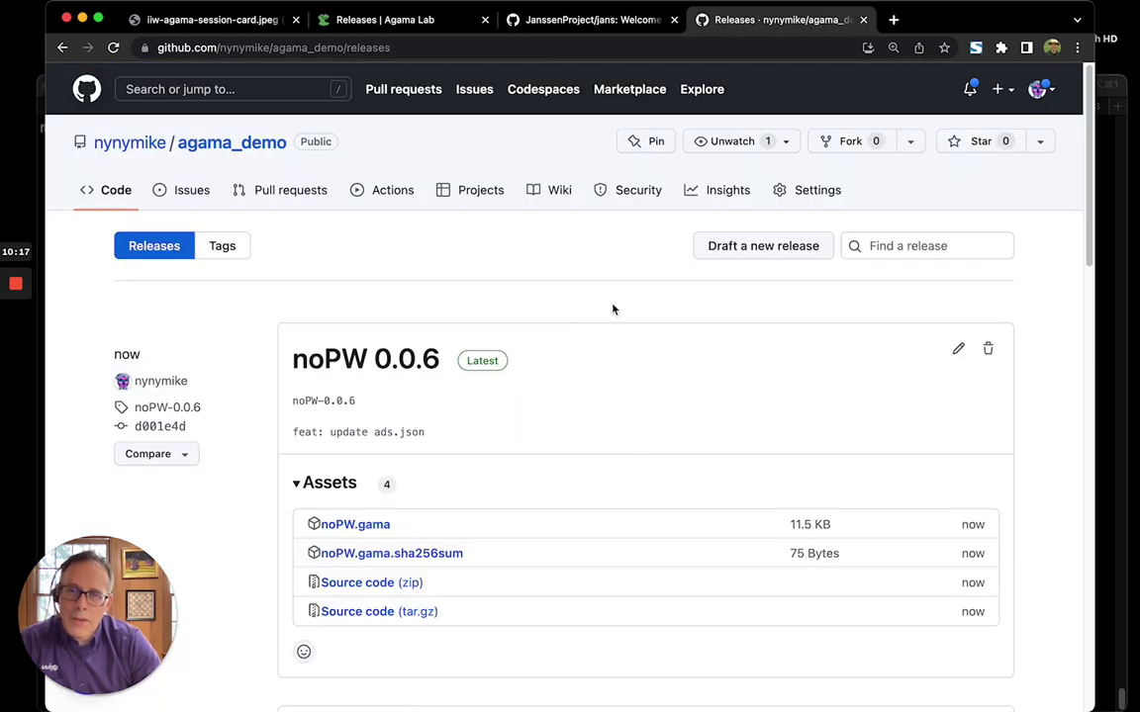
pyautogui.scroll(-1, 613, 308)
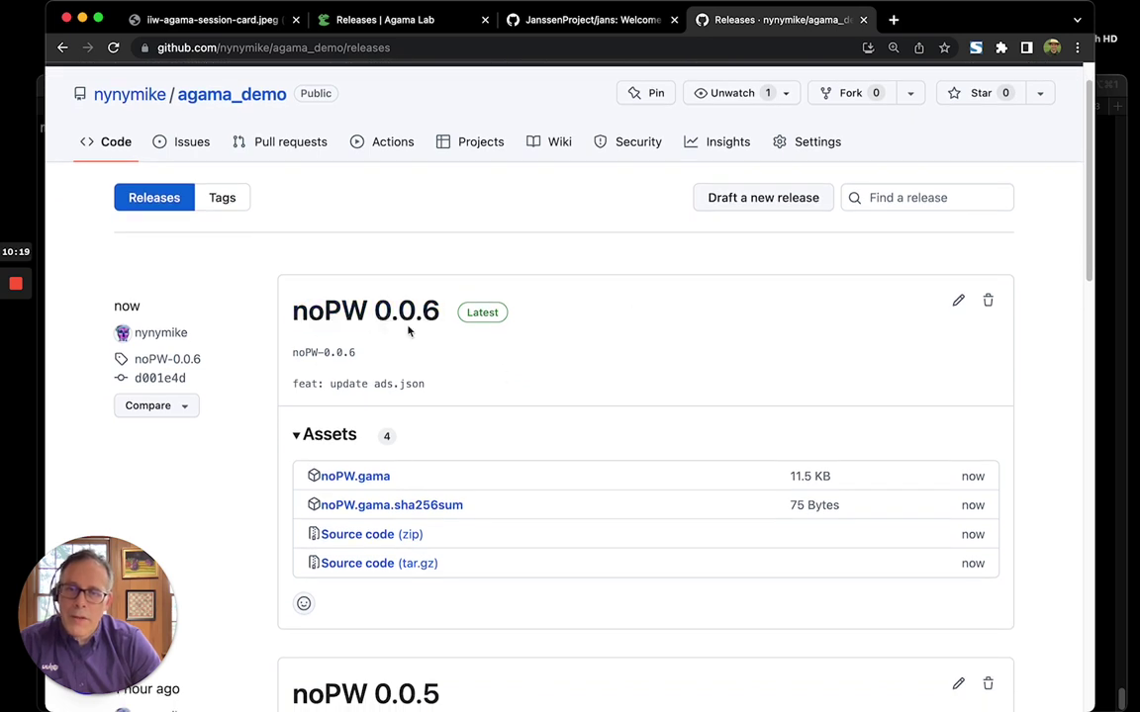
pyautogui.scroll(-1, 534, 346)
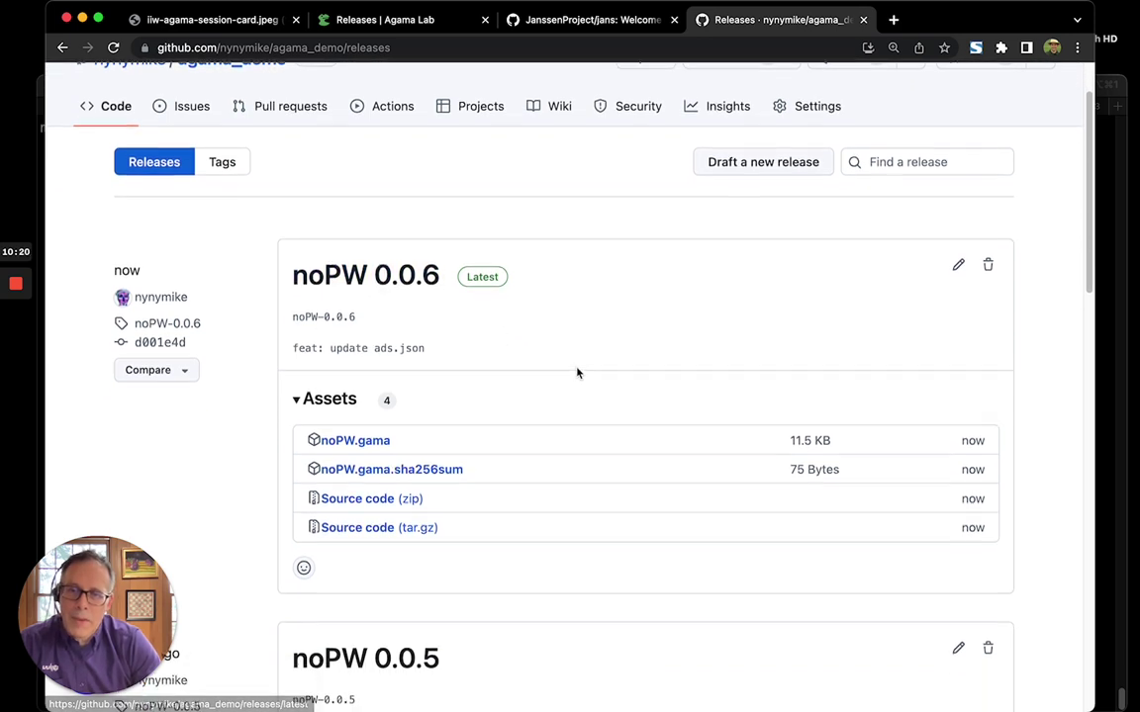
pyautogui.click(367, 442)
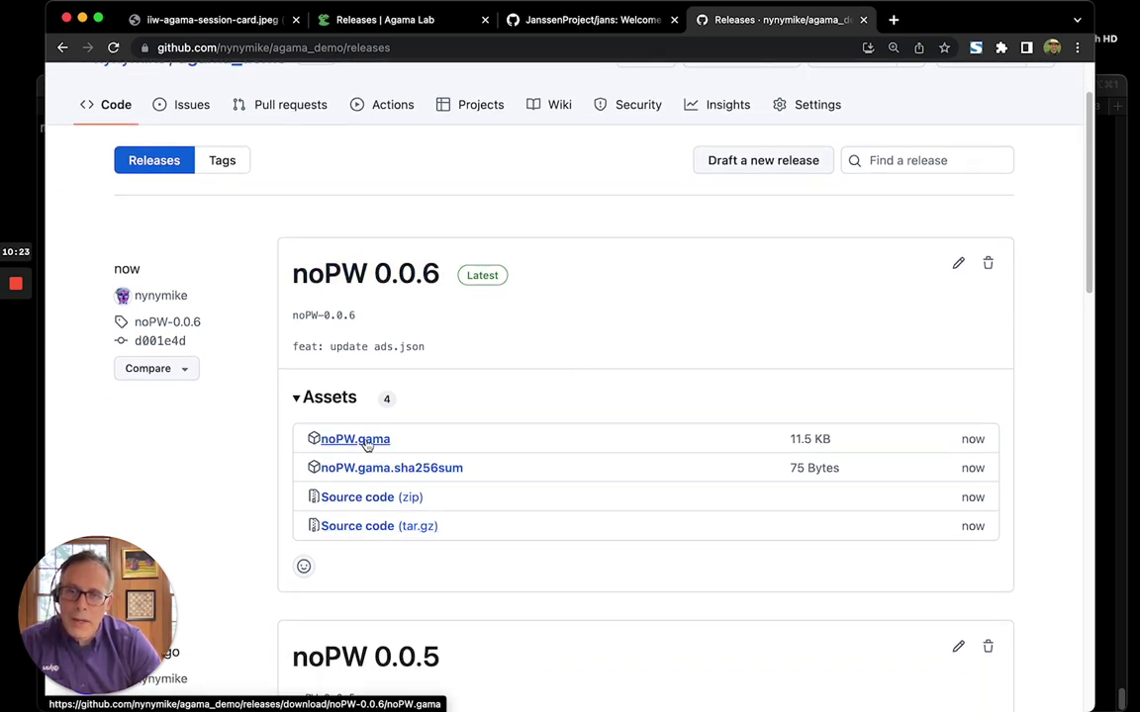
pyautogui.click(415, 476)
pyautogui.click(1081, 689)
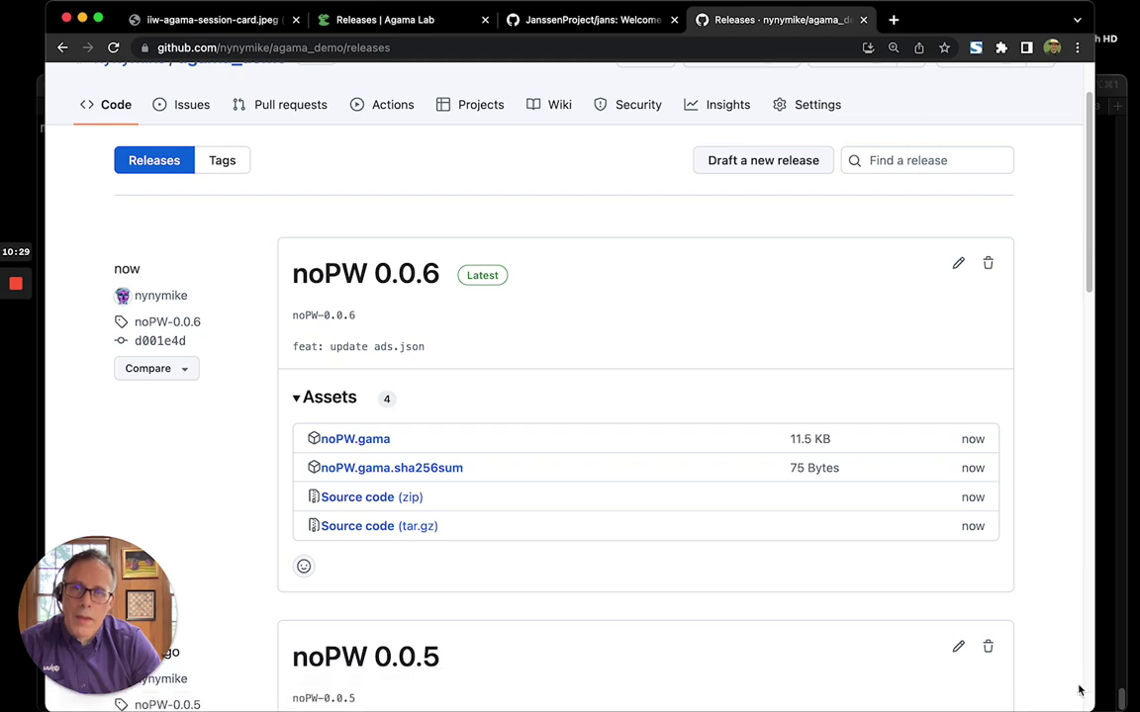
pyautogui.scroll(2, 206, 235)
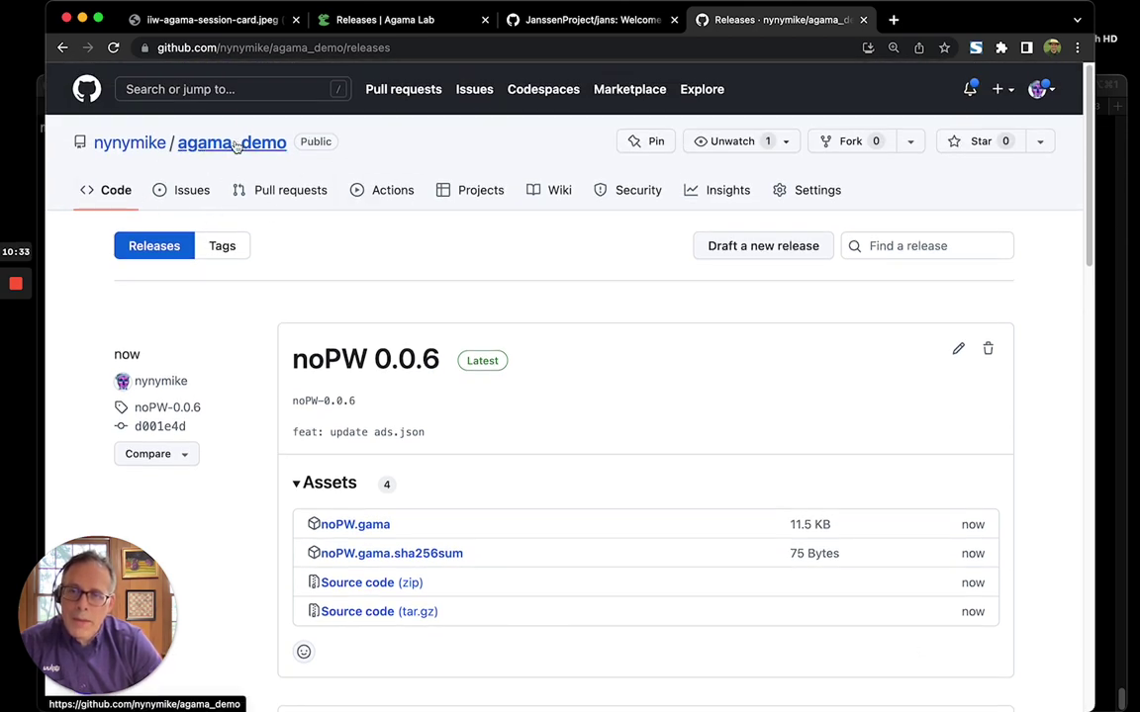
# Return to the agama_demo repository main page and check its branches, staying on main
pyautogui.click(235, 146)
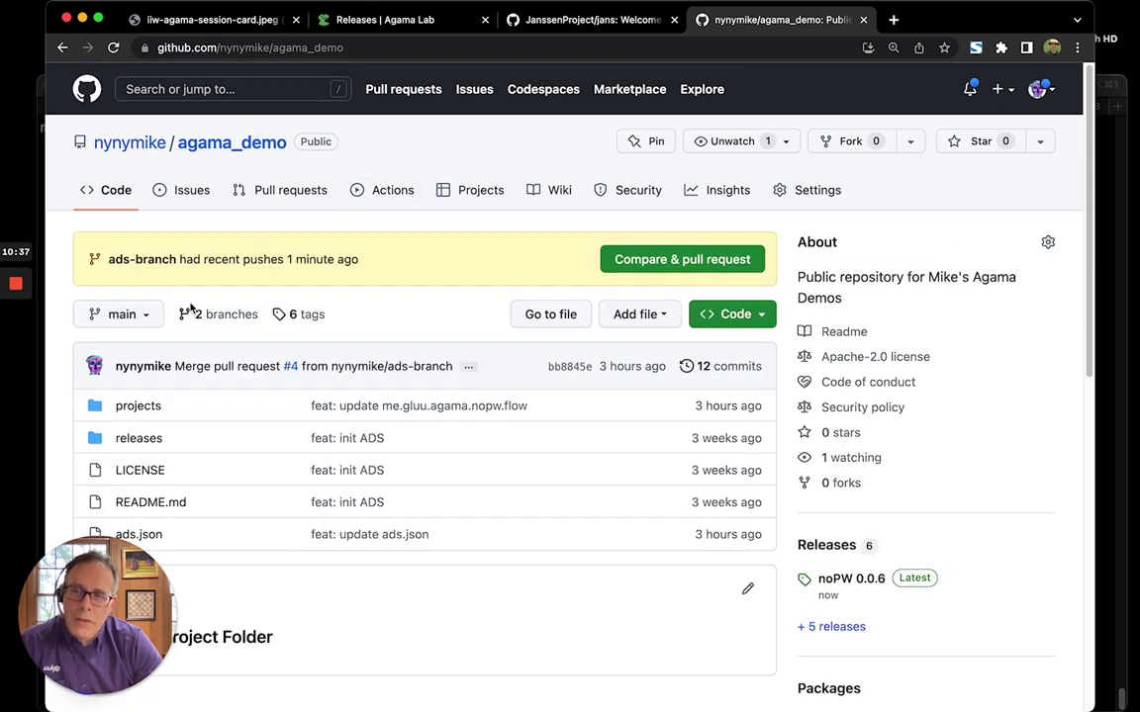
pyautogui.click(148, 314)
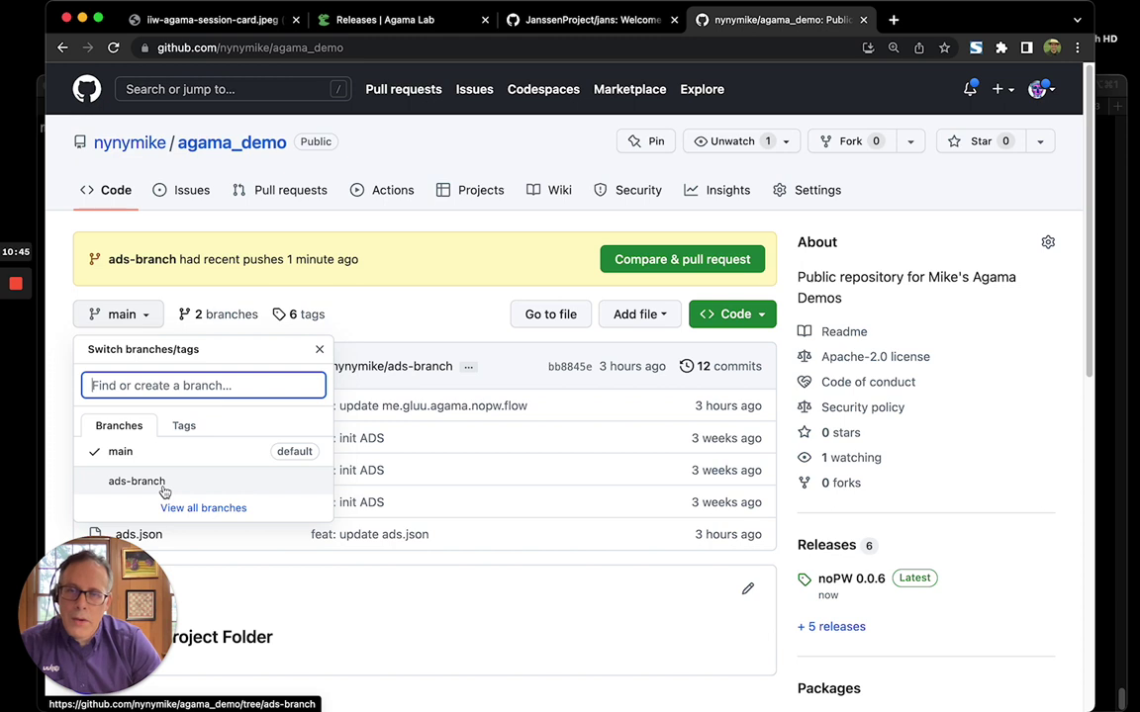
pyautogui.click(398, 274)
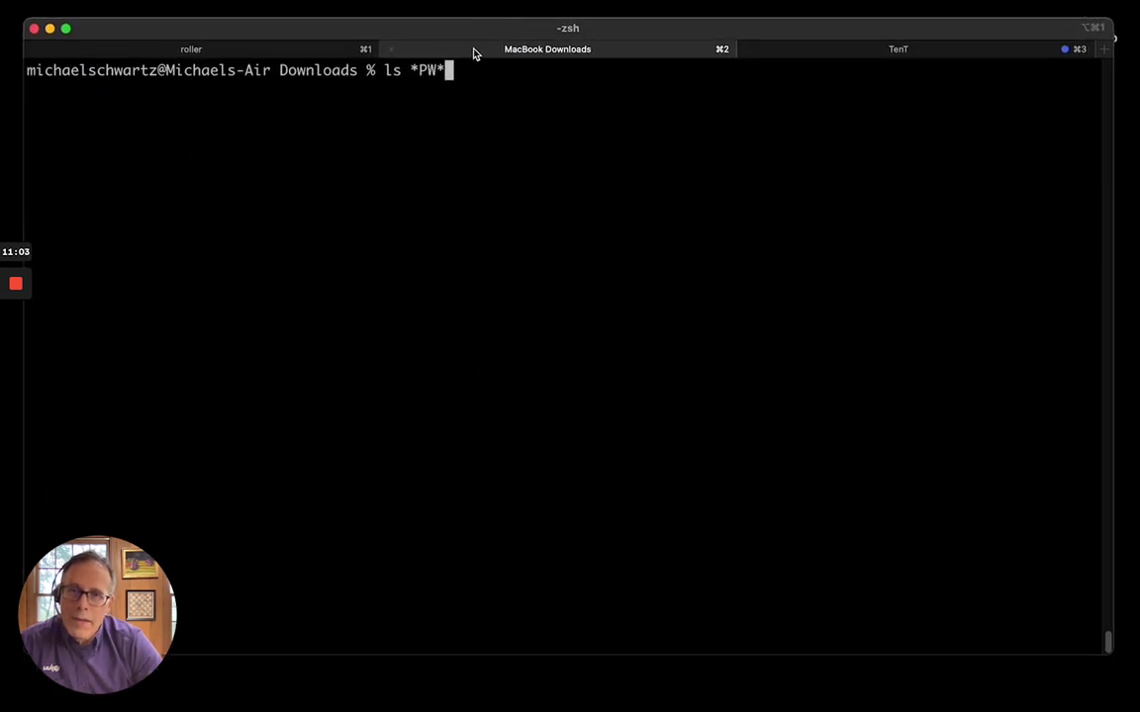
# List the downloaded noPW files and scp noPW.gama to the server with the key passphrase
pyautogui.press('Return')
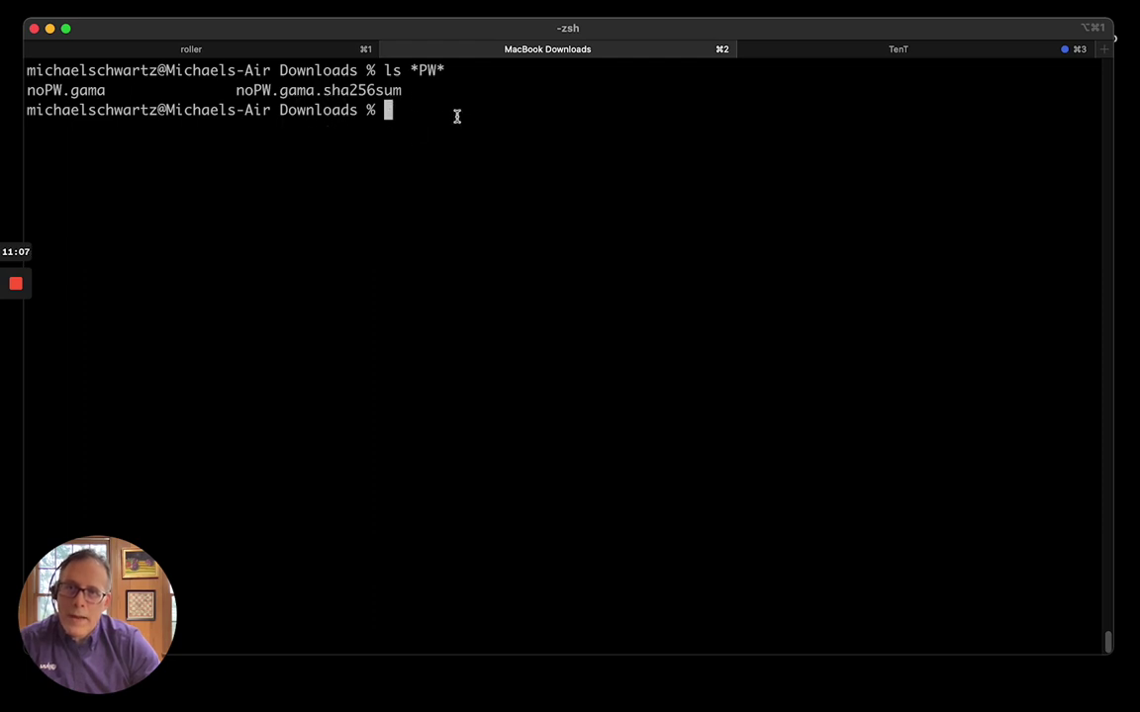
pyautogui.press('Up')
pyautogui.press('Up')
pyautogui.press('Up')
pyautogui.press('Up')
pyautogui.press('Down')
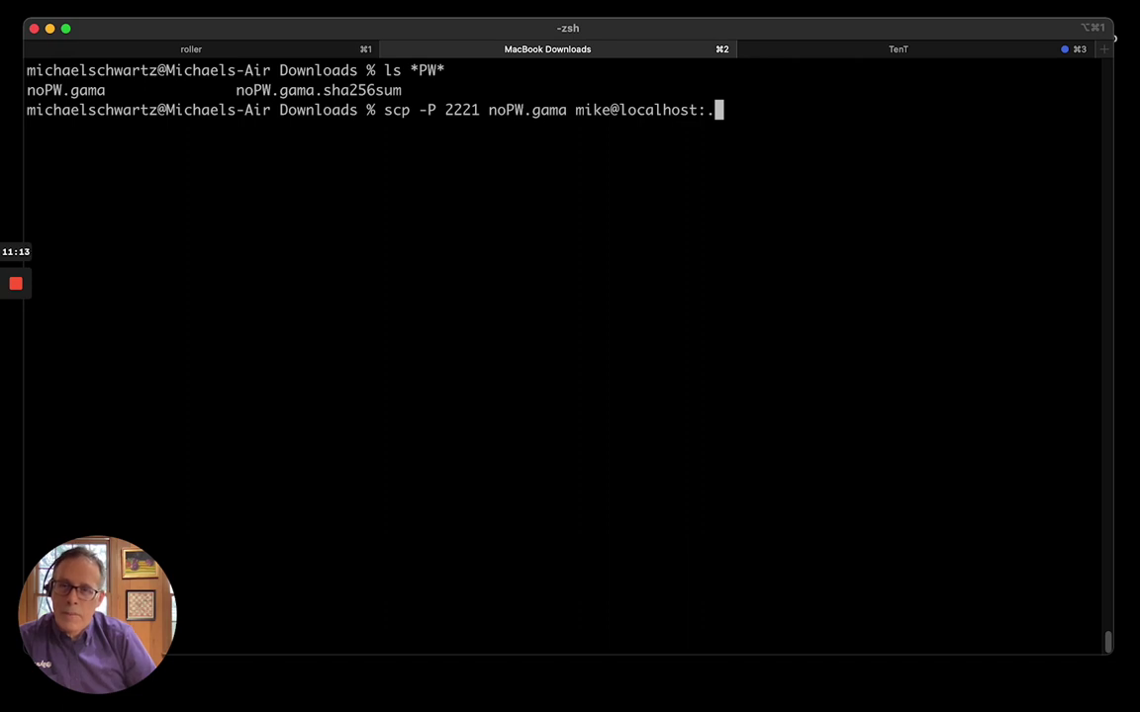
pyautogui.press('Return')
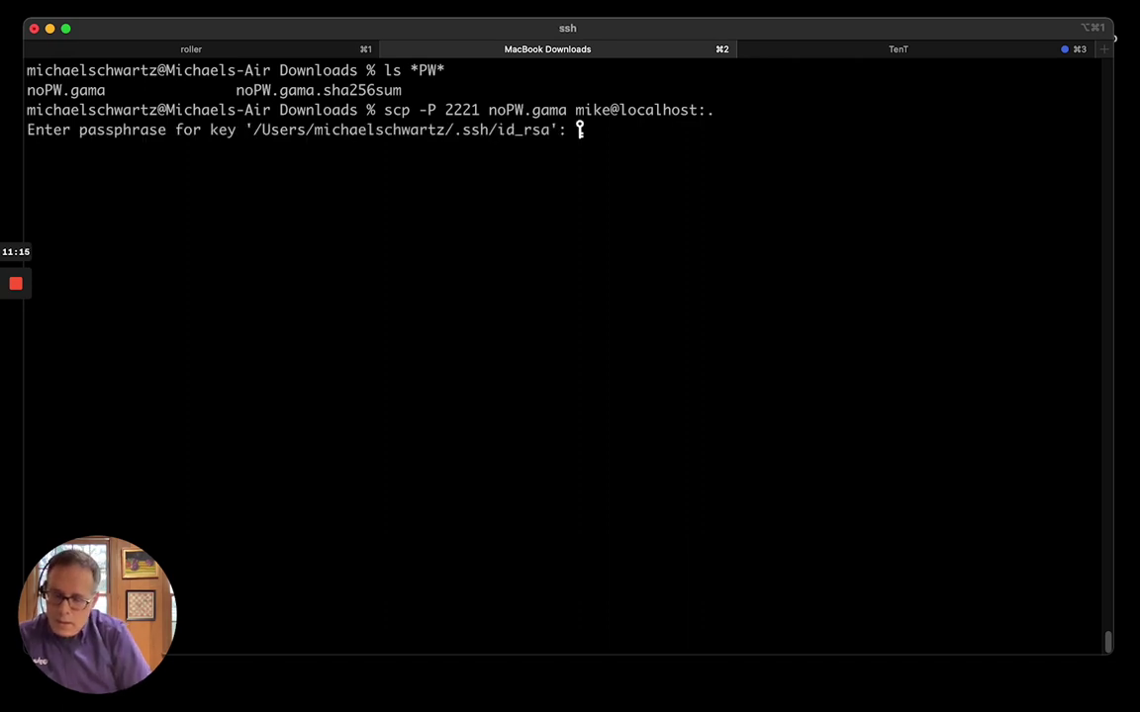
pyautogui.press('Return')
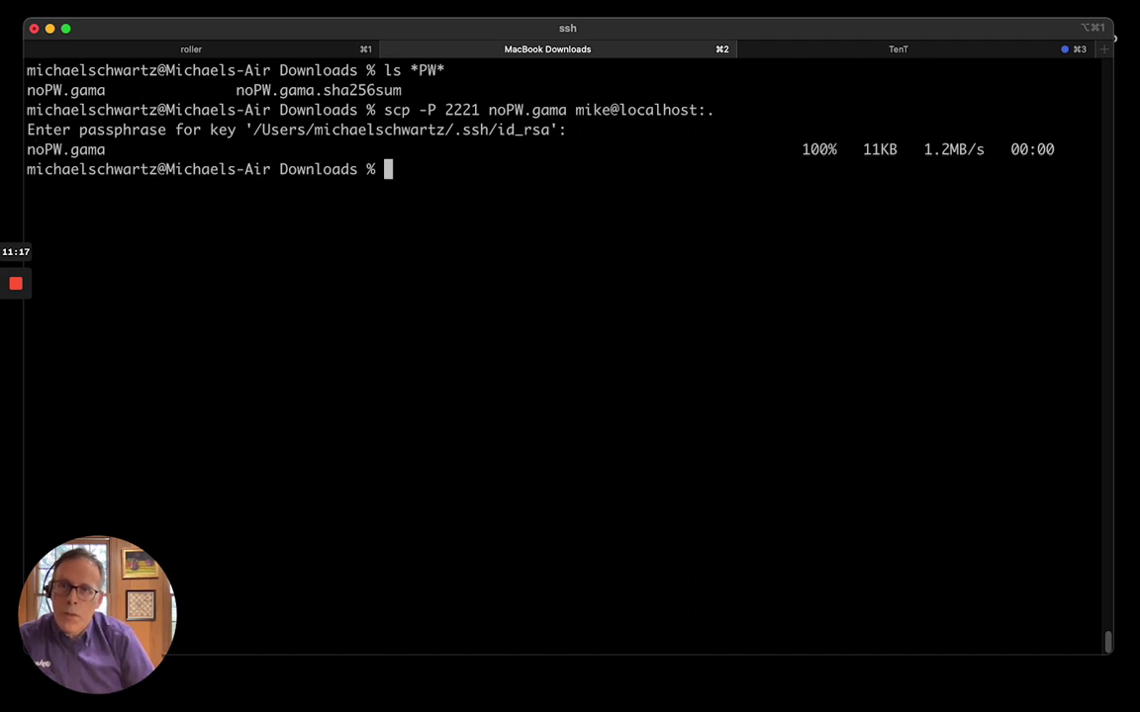
# Edit the recalled scp command to copy noPW.gama.sha256sum to the server too
pyautogui.press('Up')
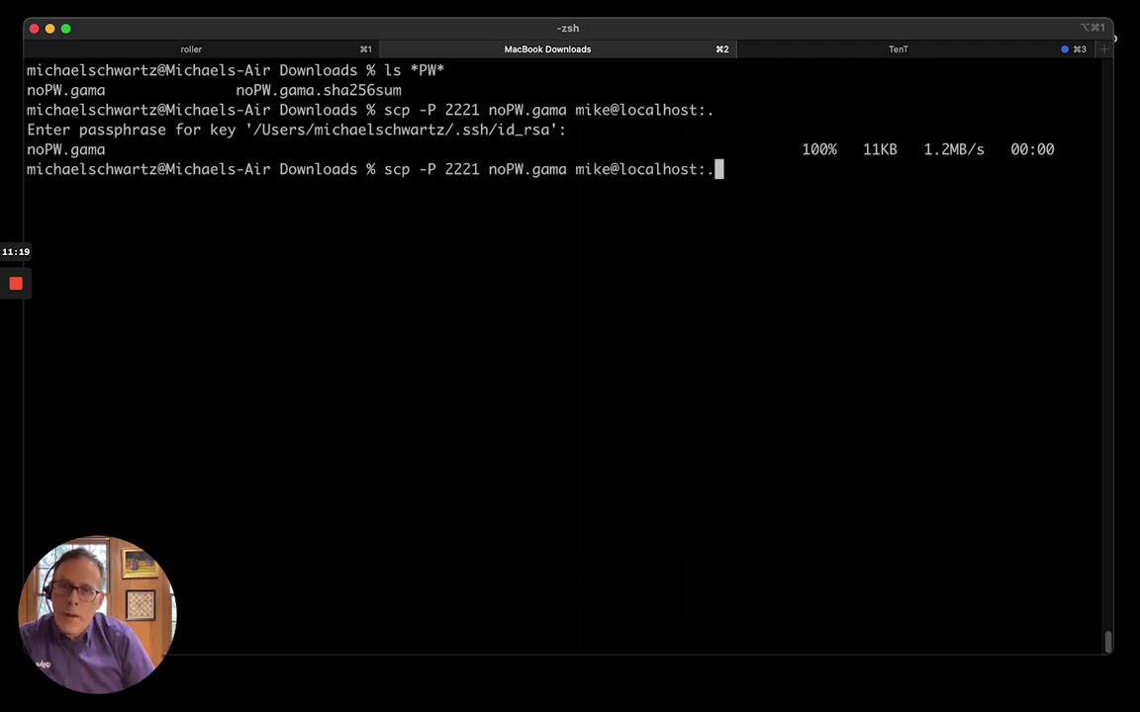
pyautogui.press('Up')
pyautogui.press('Up')
pyautogui.press('Up')
pyautogui.press('Down')
pyautogui.press('Down')
pyautogui.press('Down')
pyautogui.press('Up')
pyautogui.press('Up')
pyautogui.press('Down')
pyautogui.press('Down')
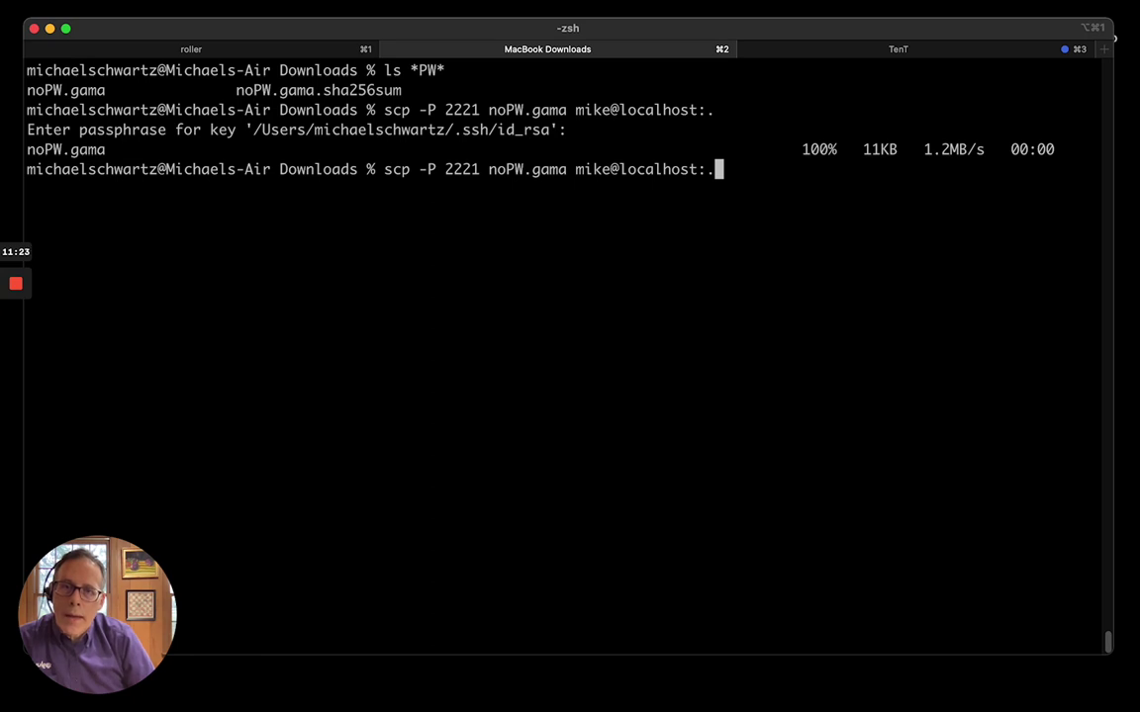
pyautogui.press('Up')
pyautogui.press('Up')
pyautogui.press('Down')
pyautogui.press('Down')
pyautogui.press('Down')
pyautogui.press('Up')
pyautogui.press('Left')
pyautogui.press('Left')
pyautogui.press('Left')
pyautogui.press('Left')
pyautogui.press('Left')
pyautogui.press('Left')
pyautogui.press('Left')
pyautogui.press('Left')
pyautogui.press('Left')
pyautogui.press('Left')
pyautogui.press('Left')
pyautogui.press('Left')
pyautogui.press('Left')
pyautogui.press('Left')
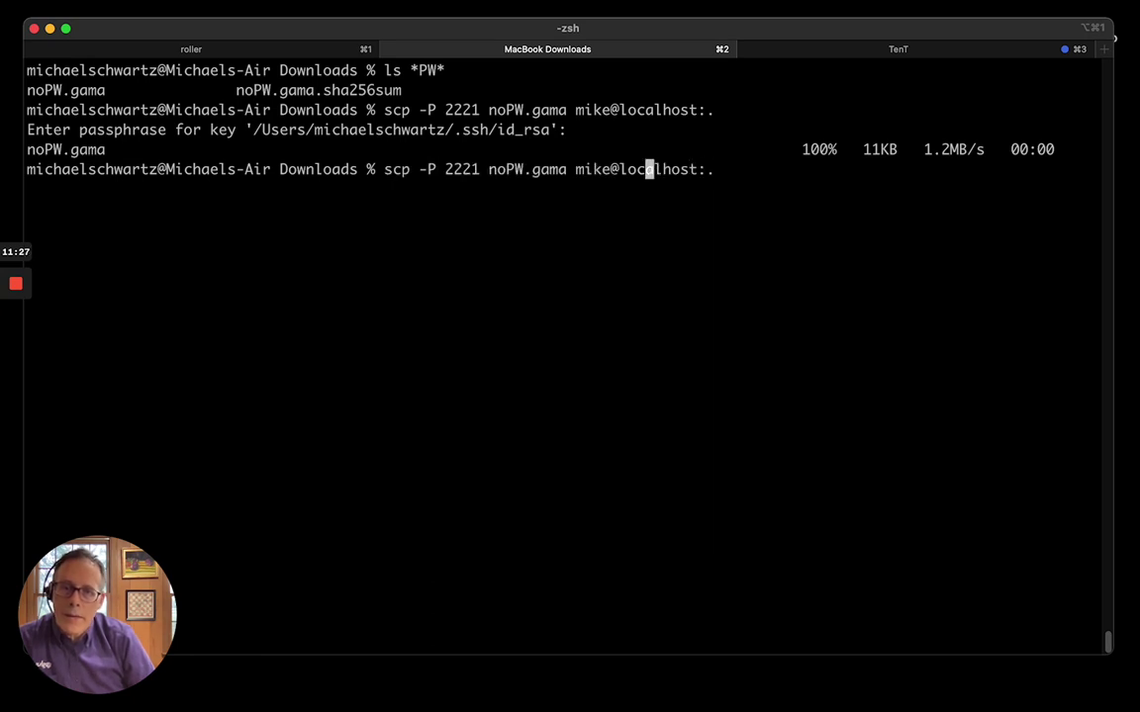
pyautogui.press('Left')
pyautogui.press('Left')
pyautogui.press('Left')
pyautogui.write('.')
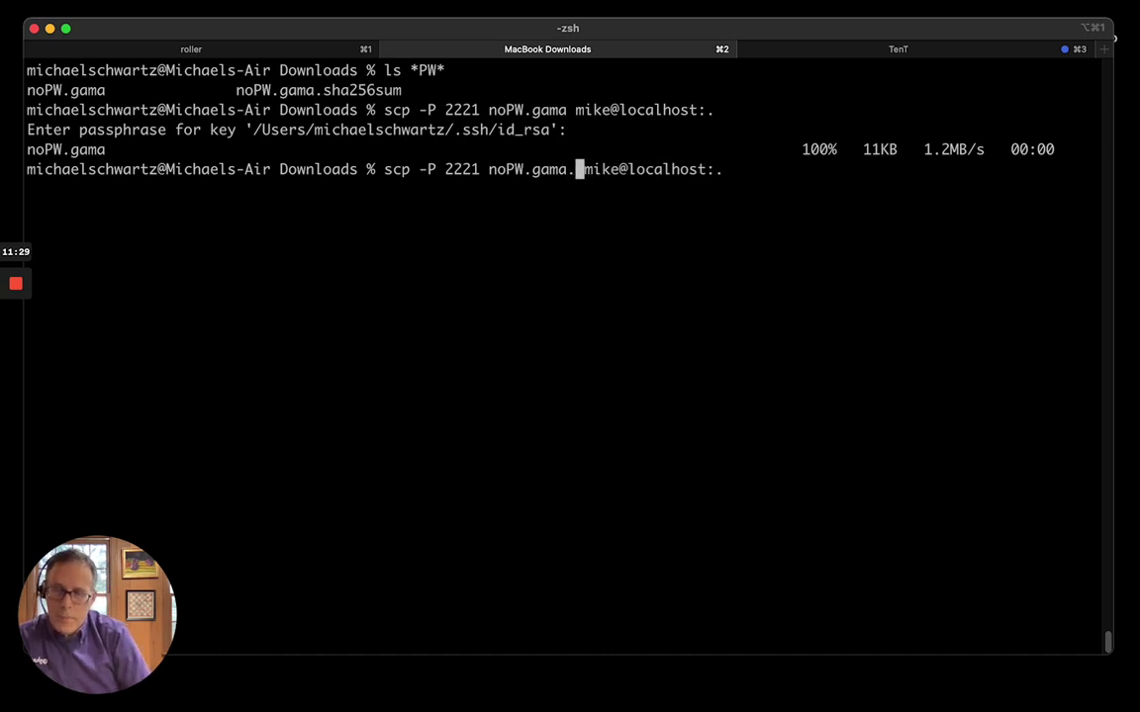
pyautogui.press('Tab')
pyautogui.press('Return')
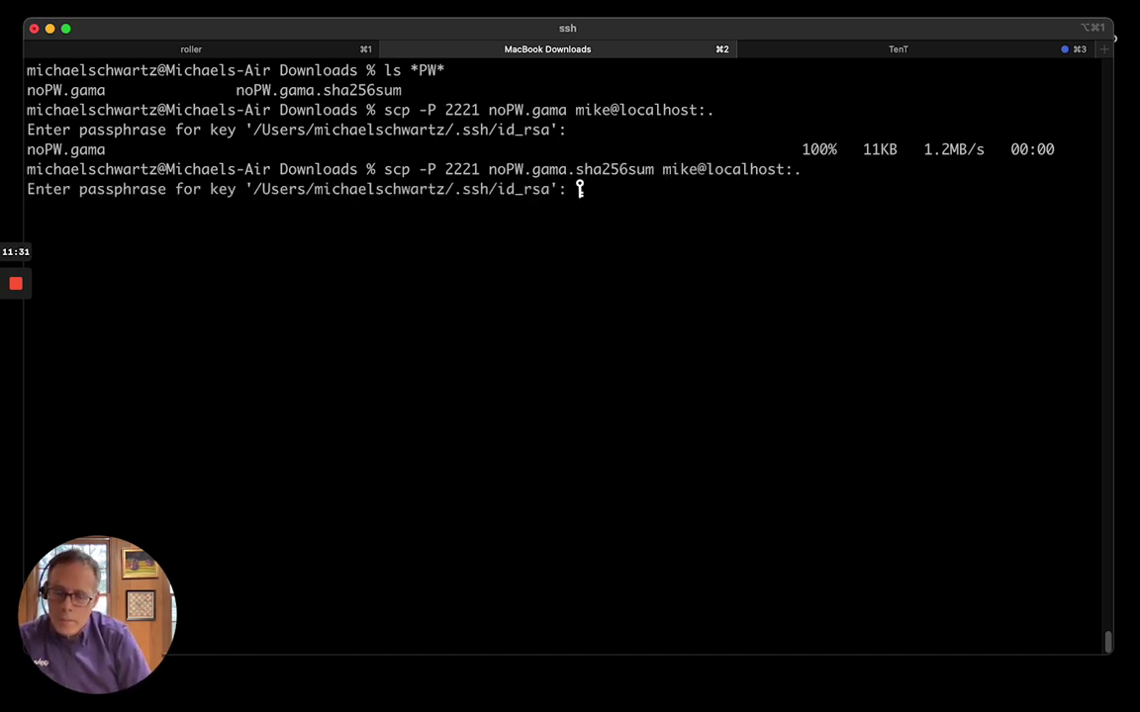
pyautogui.press('Return')
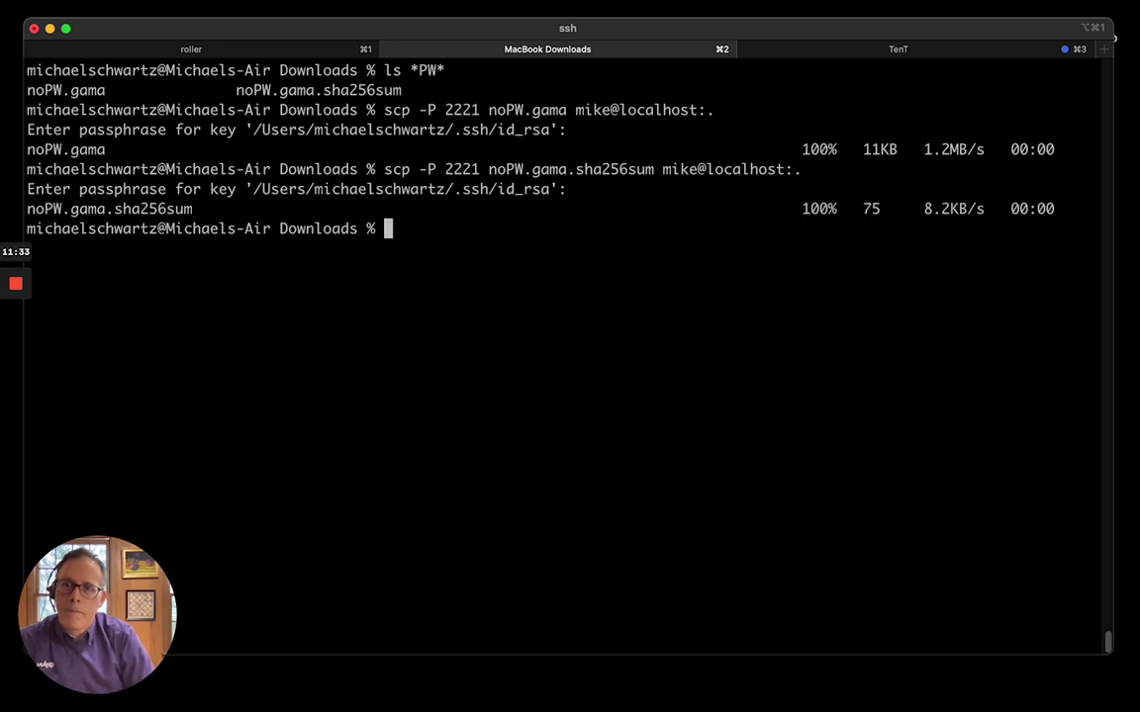
# On the roller server, display /etc/os-release to confirm openSUSE Leap 15.3
pyautogui.click(234, 52)
pyautogui.write('ca')
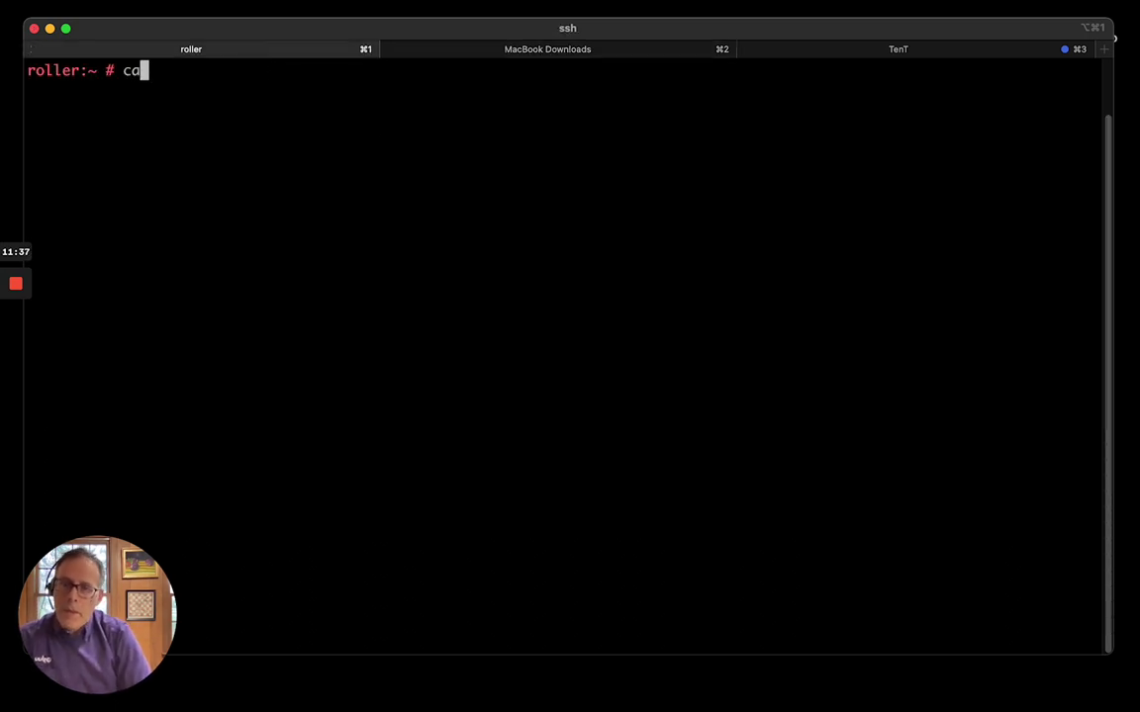
pyautogui.write('t /etc/os')
pyautogui.press('Tab')
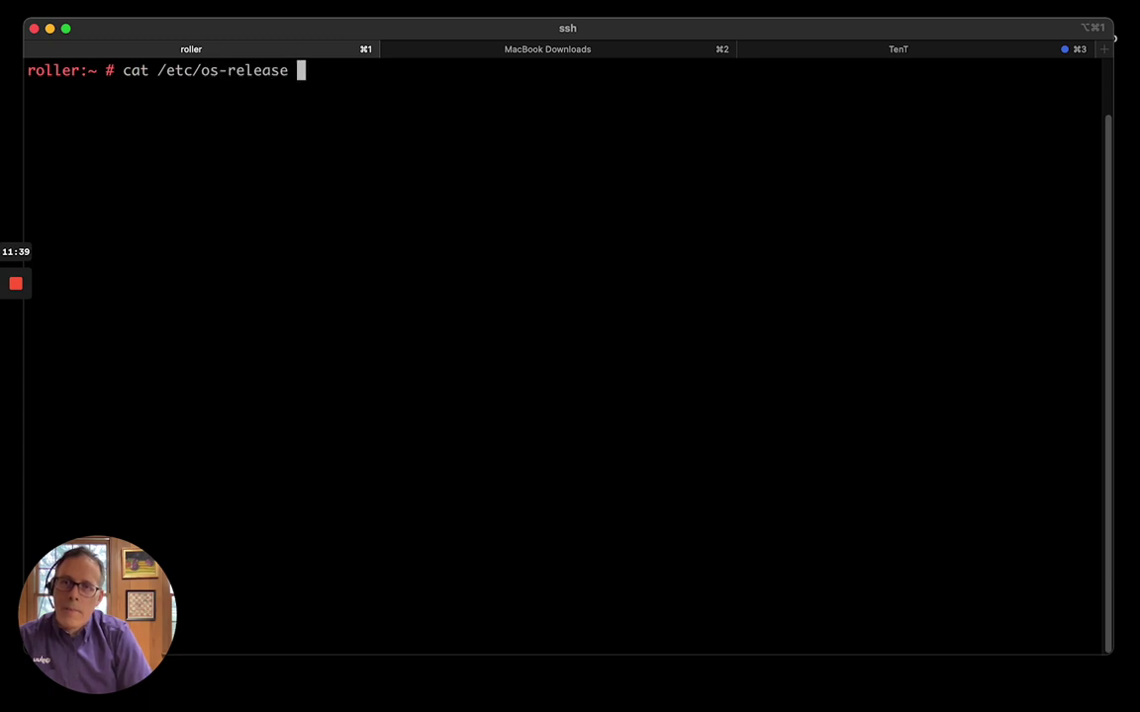
pyautogui.press('Return')
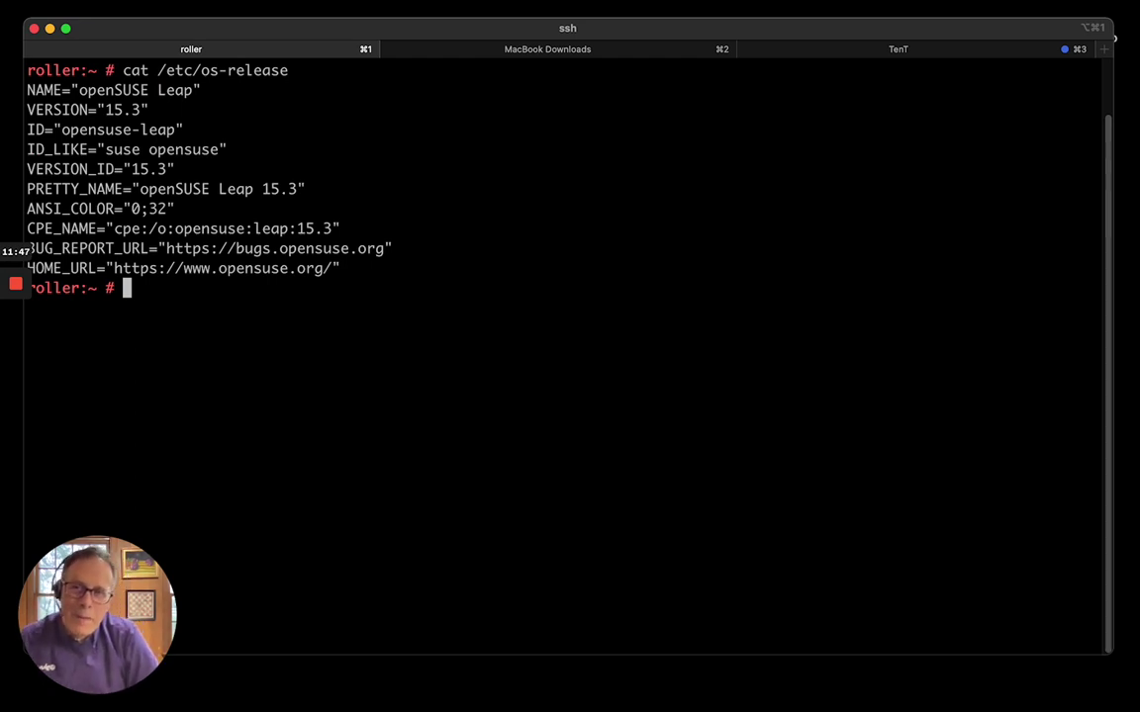
# Change into /home/mike and list the uploaded noPW files
pyautogui.write('cd /home')
pyautogui.press('BackSpace')
pyautogui.write('/')
pyautogui.press('BackSpace')
pyautogui.write('e/mike')
pyautogui.press('Return')
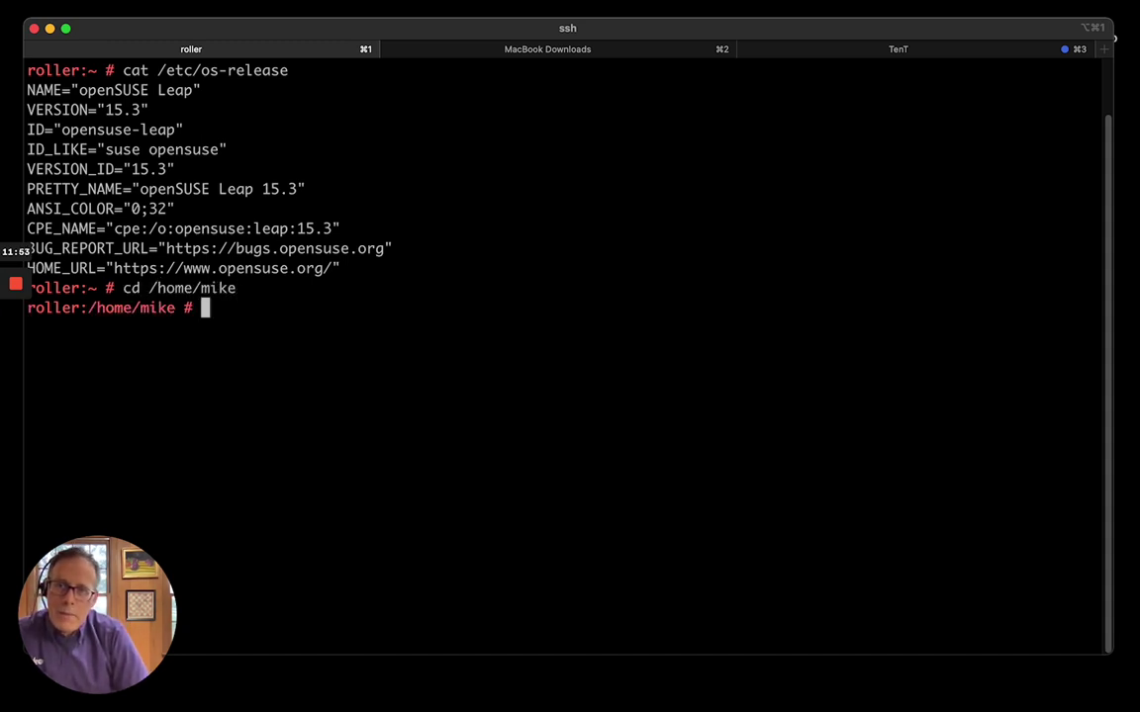
pyautogui.write('ls')
pyautogui.press('Return')
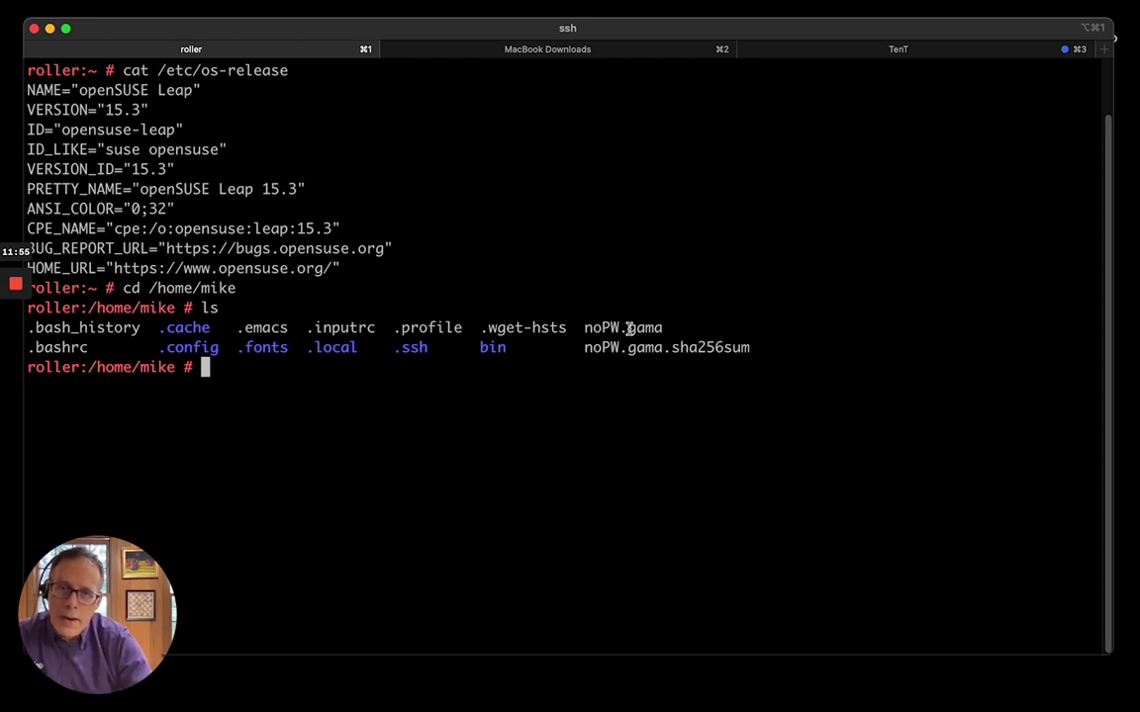
# Run sha256sum -c noPW.gama.sha256sum to verify noPW.gama reports OK
pyautogui.write('sha')
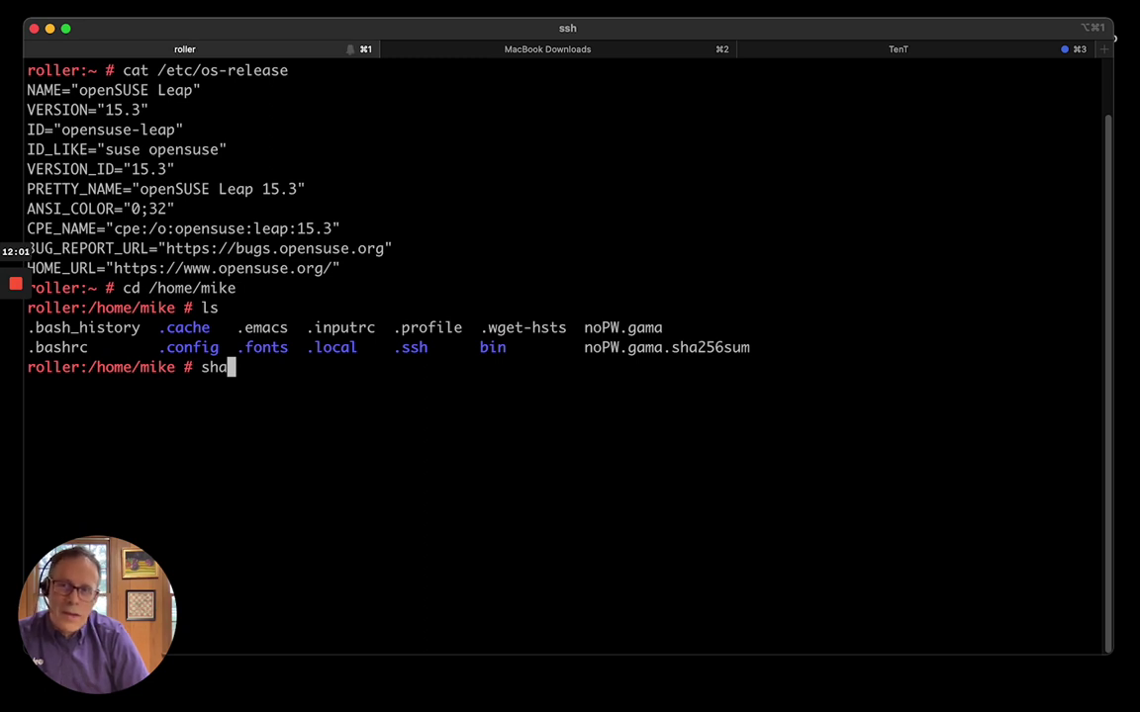
pyautogui.write('256')
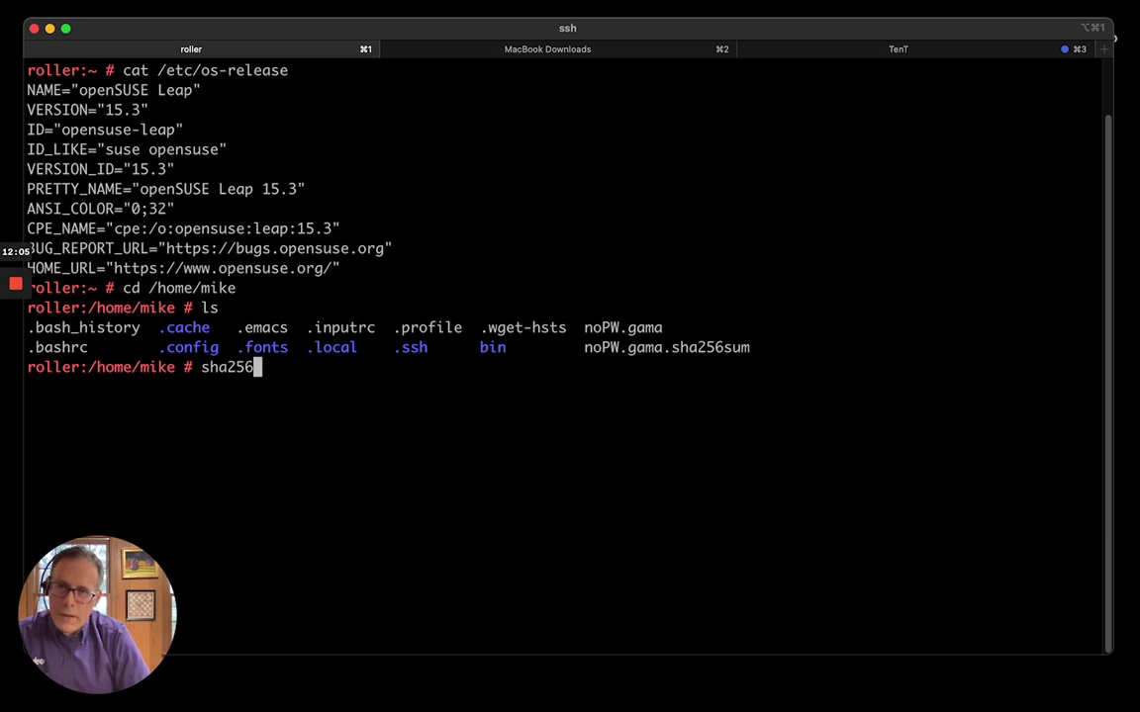
pyautogui.write('sum ')
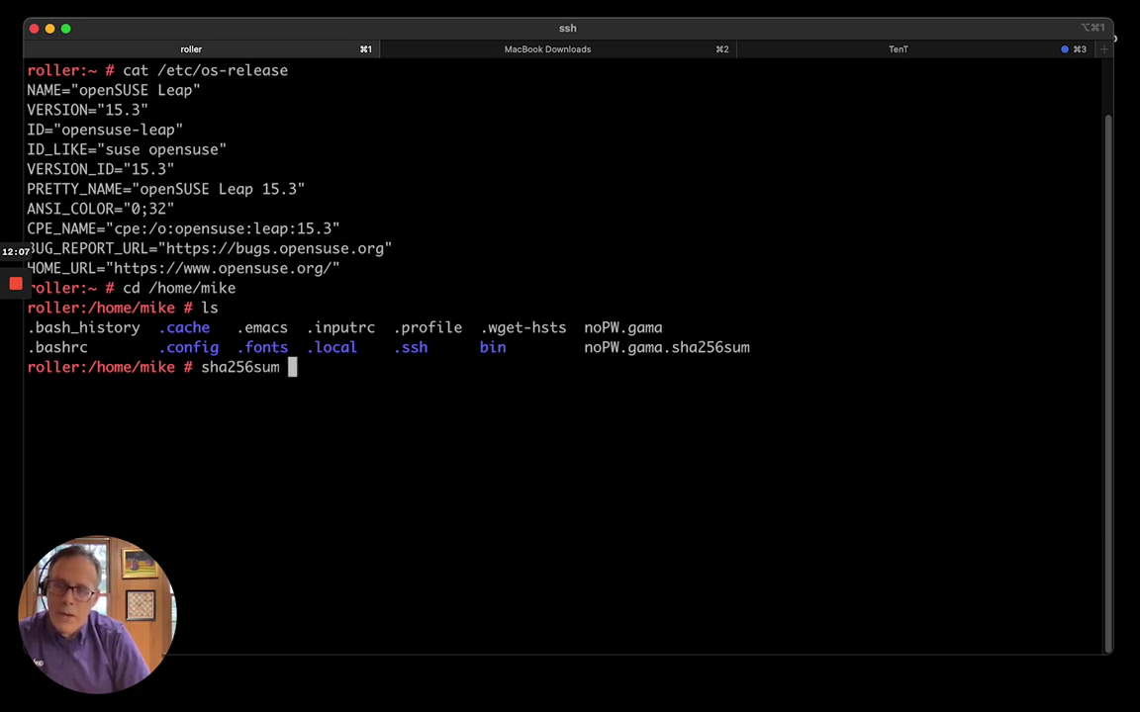
pyautogui.write('-c')
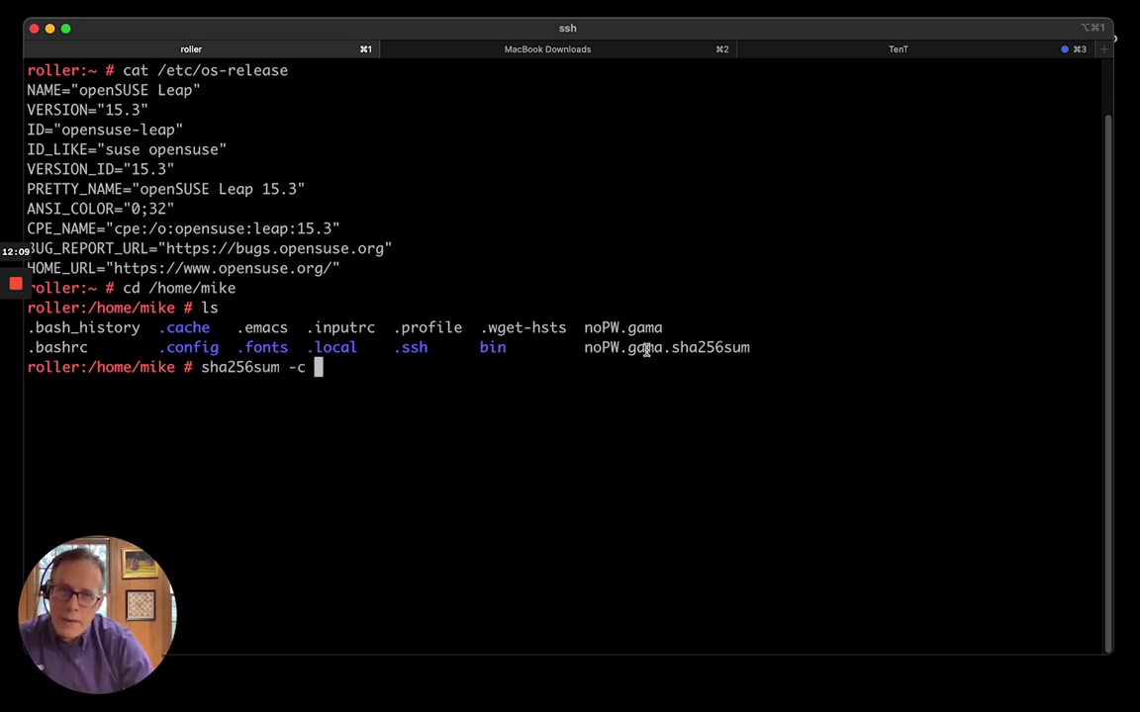
pyautogui.doubleClick(645, 348)
pyautogui.click(645, 350)
pyautogui.write('noPW.gama.sha256sum')
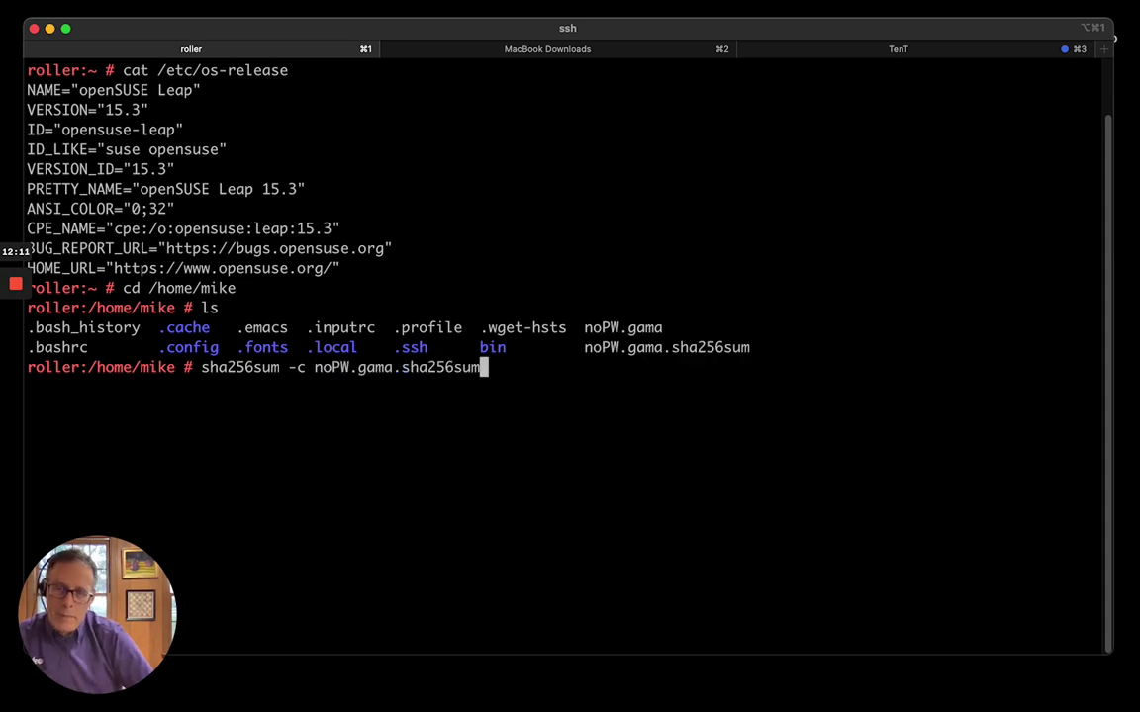
pyautogui.press('Return')
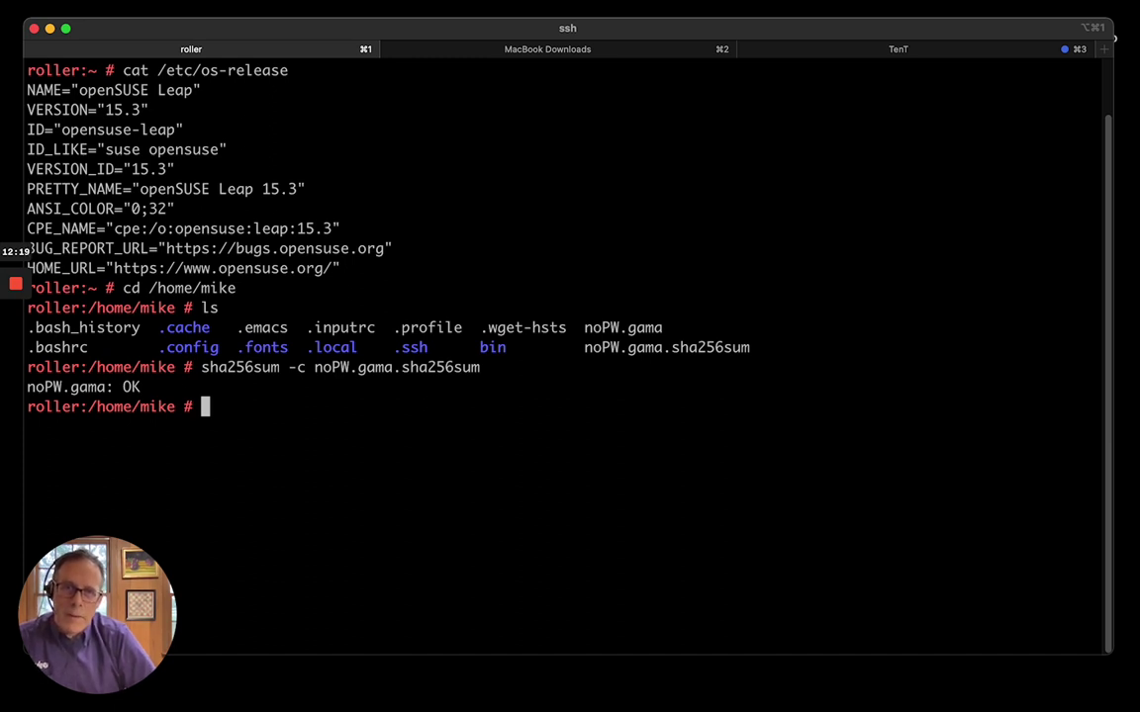
# Return to the home directory on roller and launch Jans TUI with ./tui
pyautogui.write('cd')
pyautogui.press('Return')
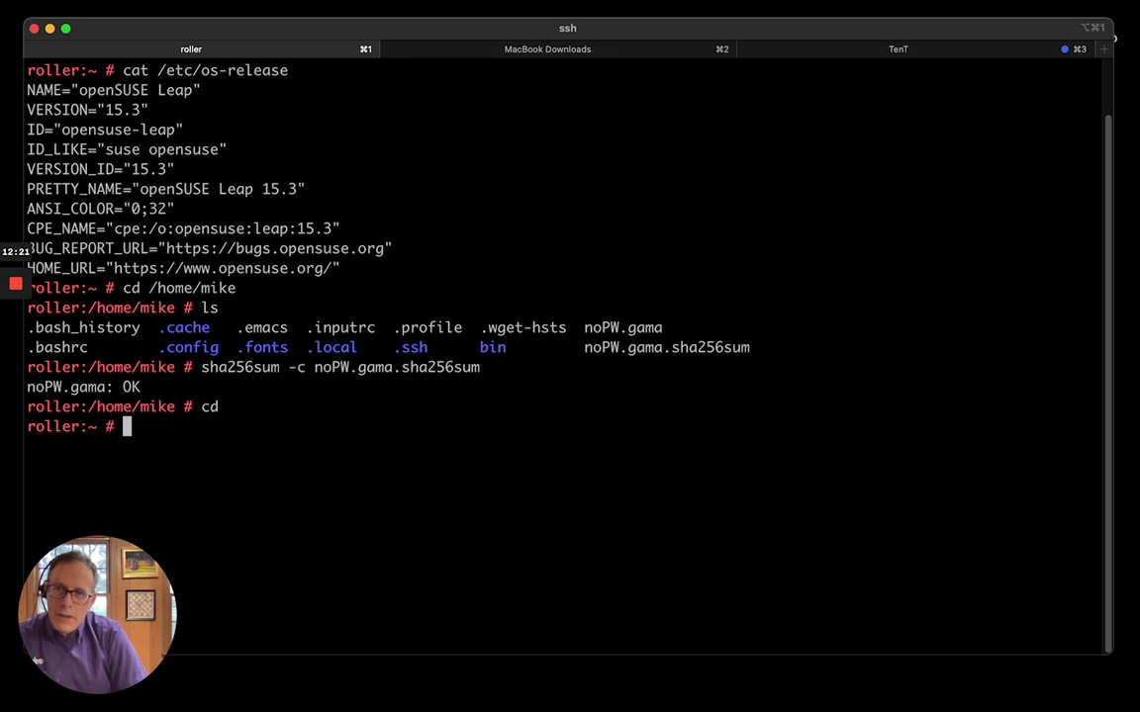
pyautogui.moveTo(173, 584); pyautogui.dragTo(1124, 615)
pyautogui.click(540, 433)
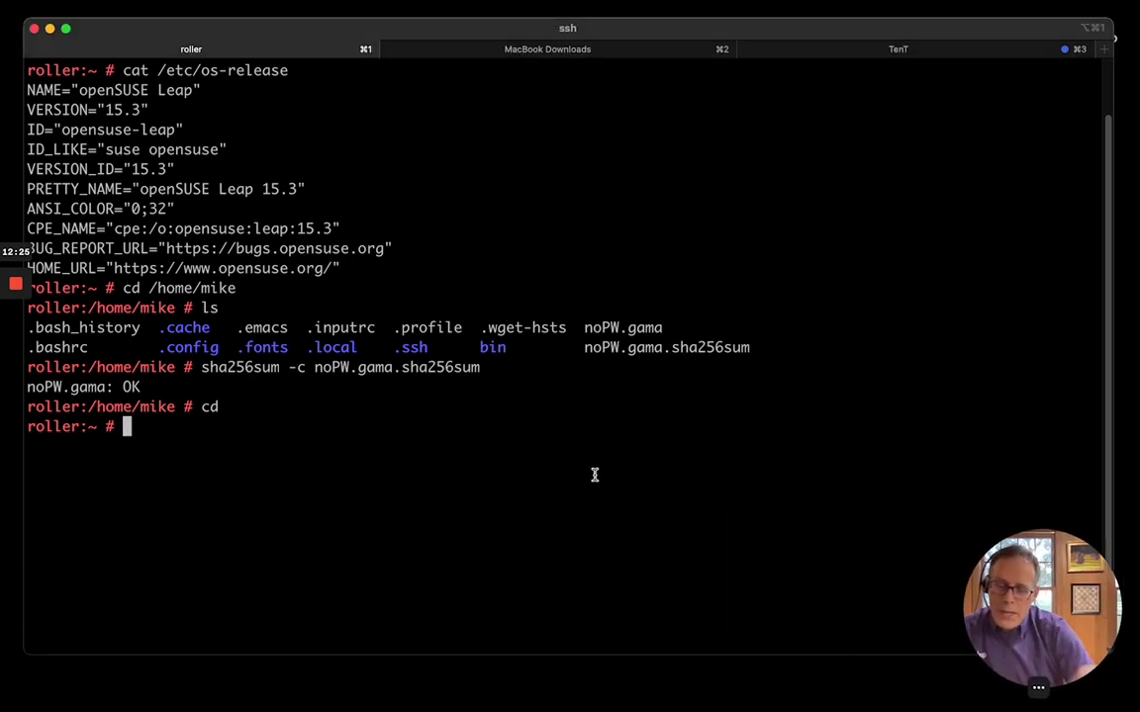
pyautogui.write('./tui')
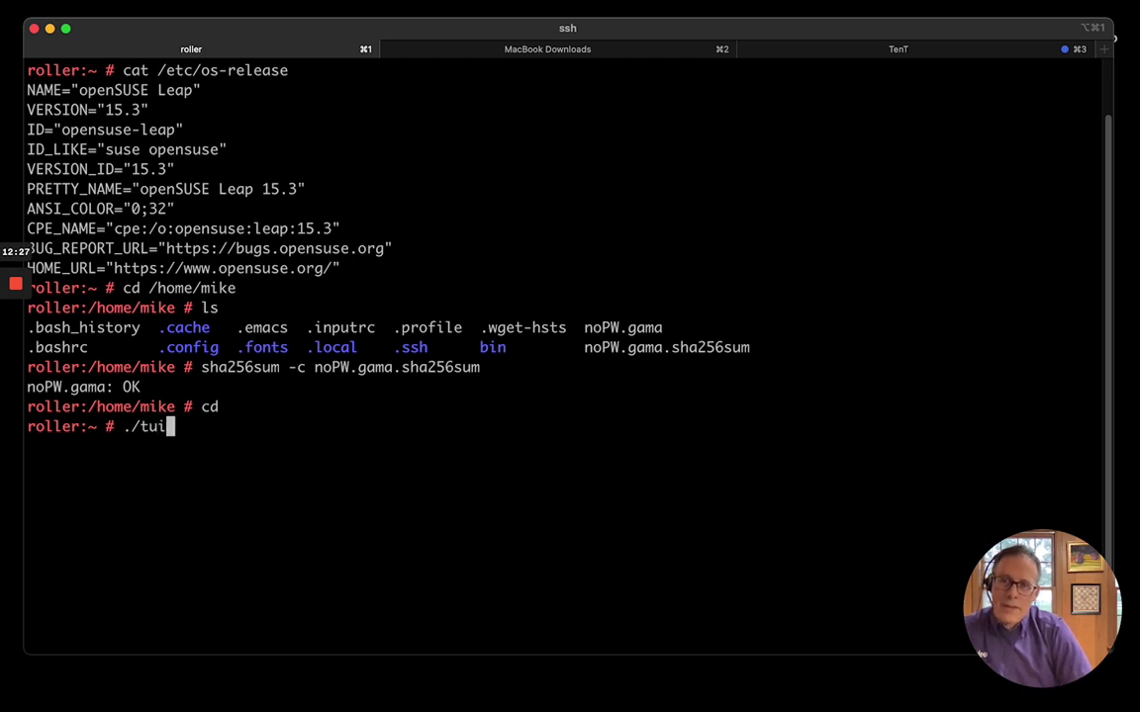
pyautogui.press('Return')
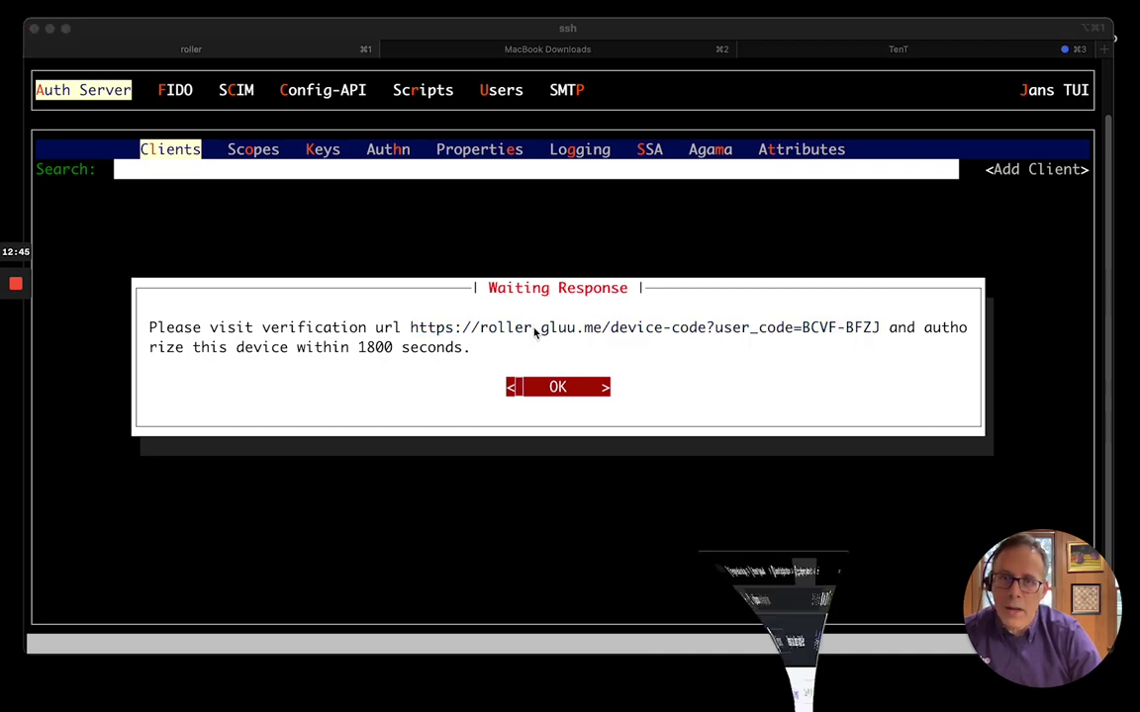
# Approve the device on the Gluu Device Authorization page, then close the browser
pyautogui.keyDown('super'); pyautogui.click(534, 333); pyautogui.keyUp('super')
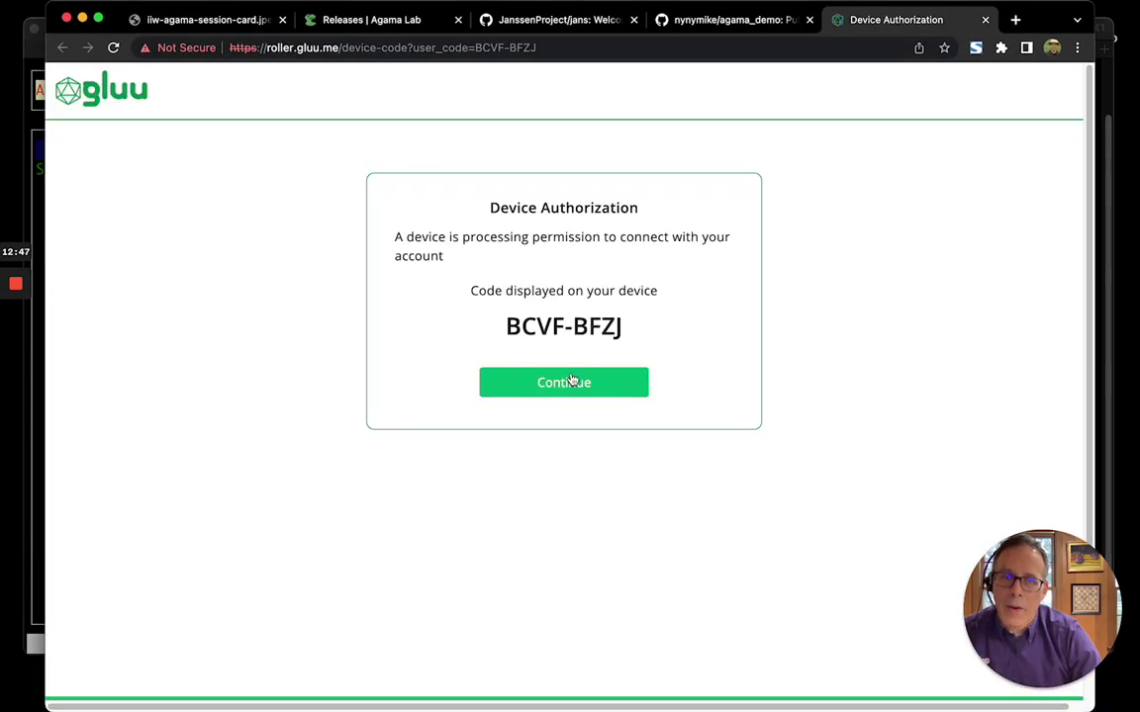
pyautogui.click(570, 383)
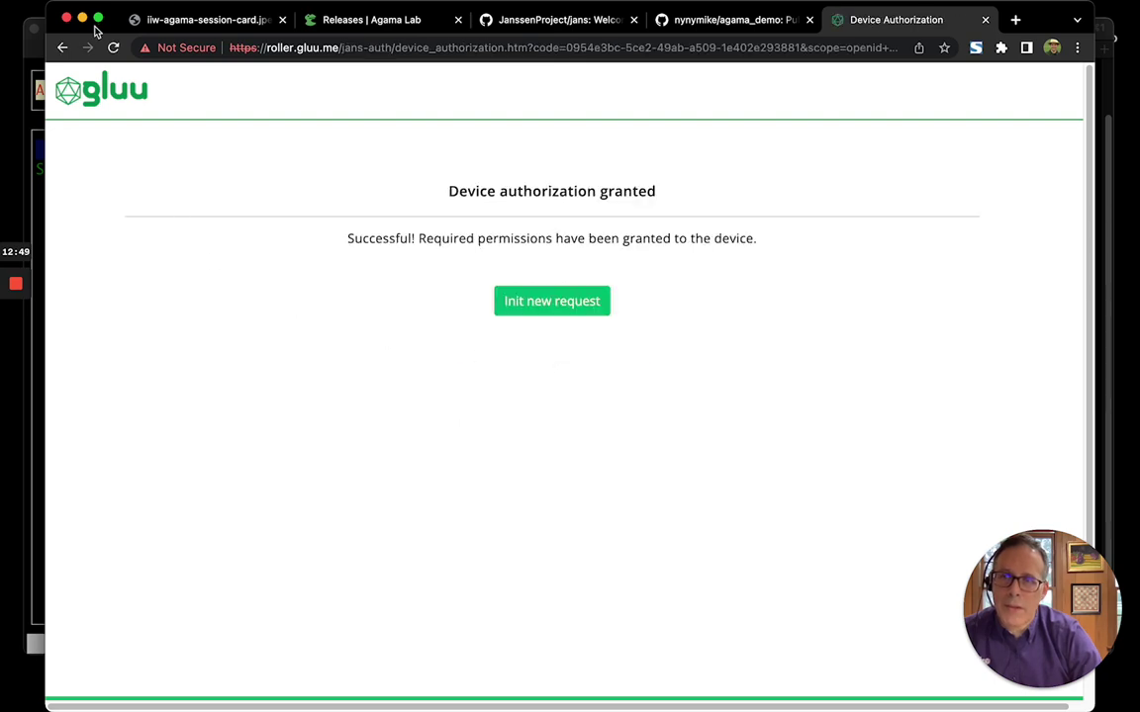
pyautogui.click(68, 19)
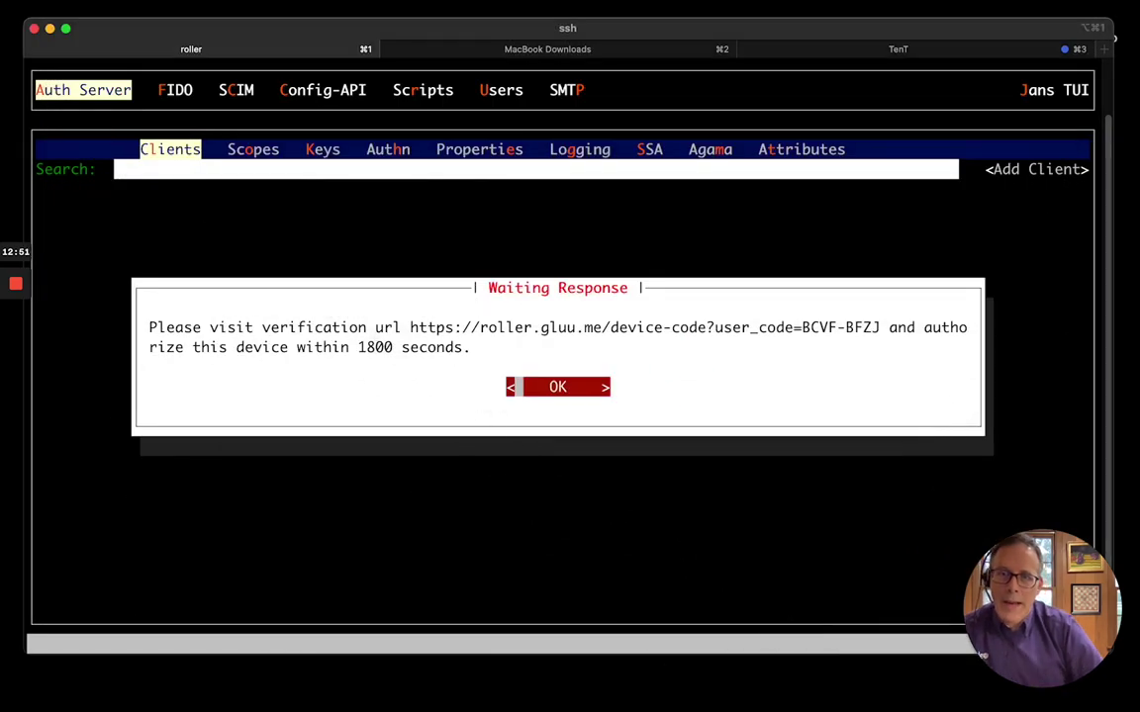
# Dismiss the waiting notice and go to Auth Server > Agama to view the noPW project
pyautogui.press('Return')
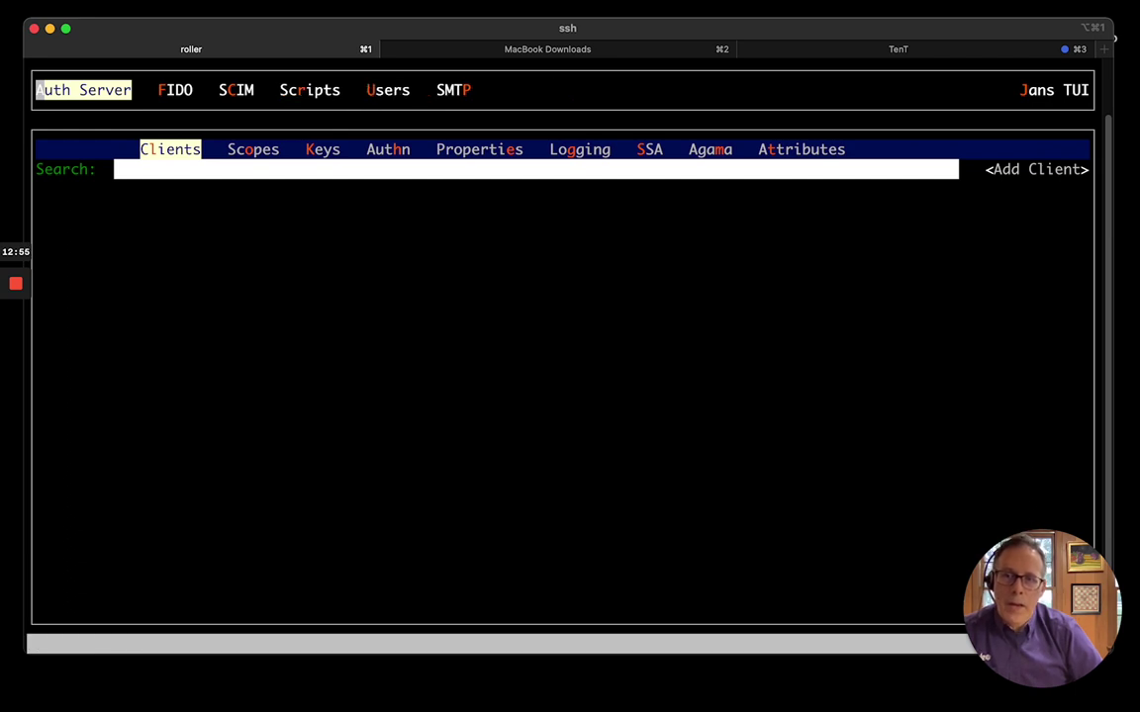
pyautogui.press('Right')
pyautogui.press('Right')
pyautogui.press('Right')
pyautogui.press('Right')
pyautogui.press('Right')
pyautogui.press('Right')
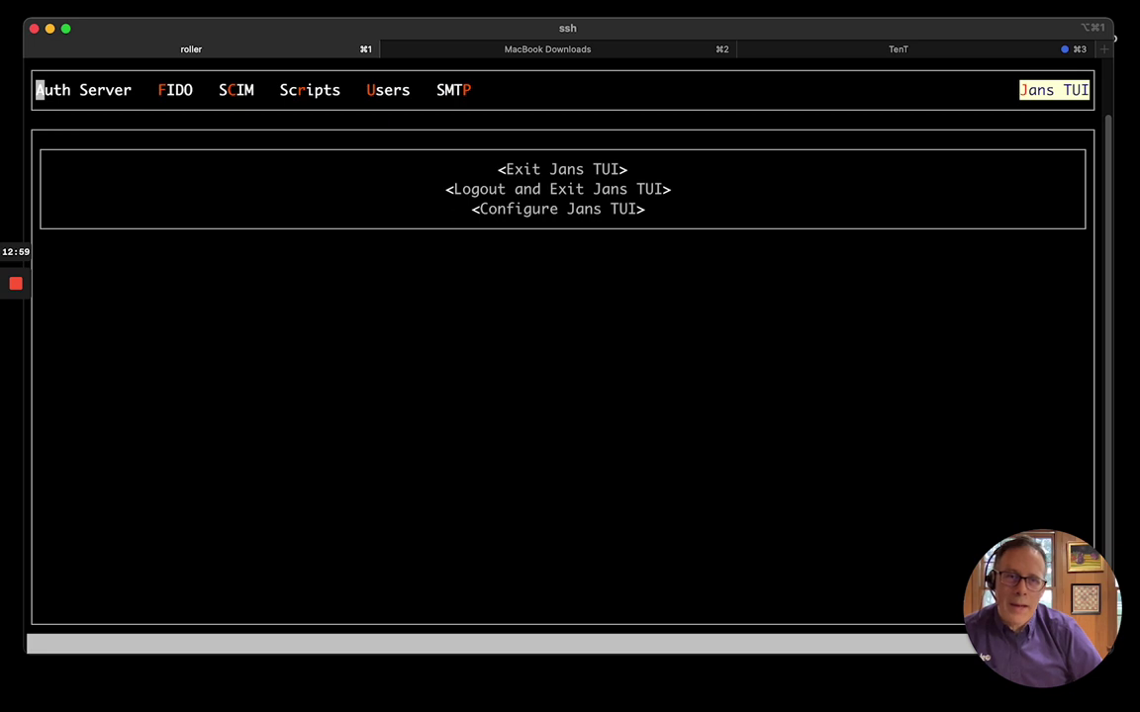
pyautogui.press('Down')
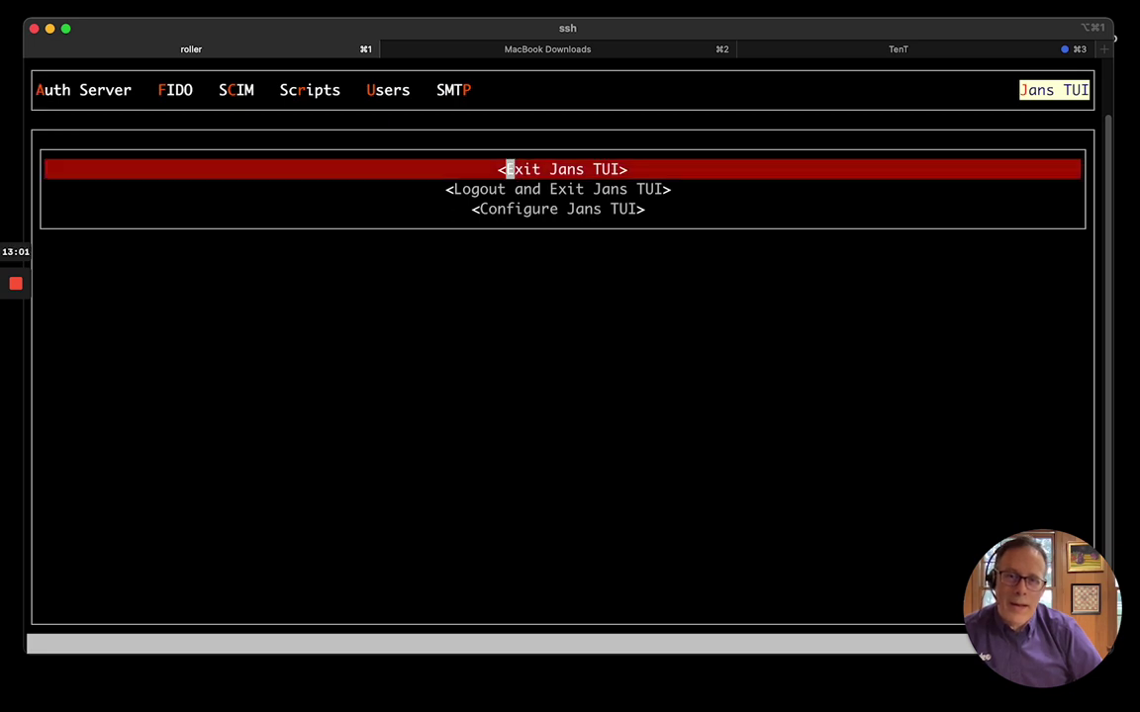
pyautogui.press('Down')
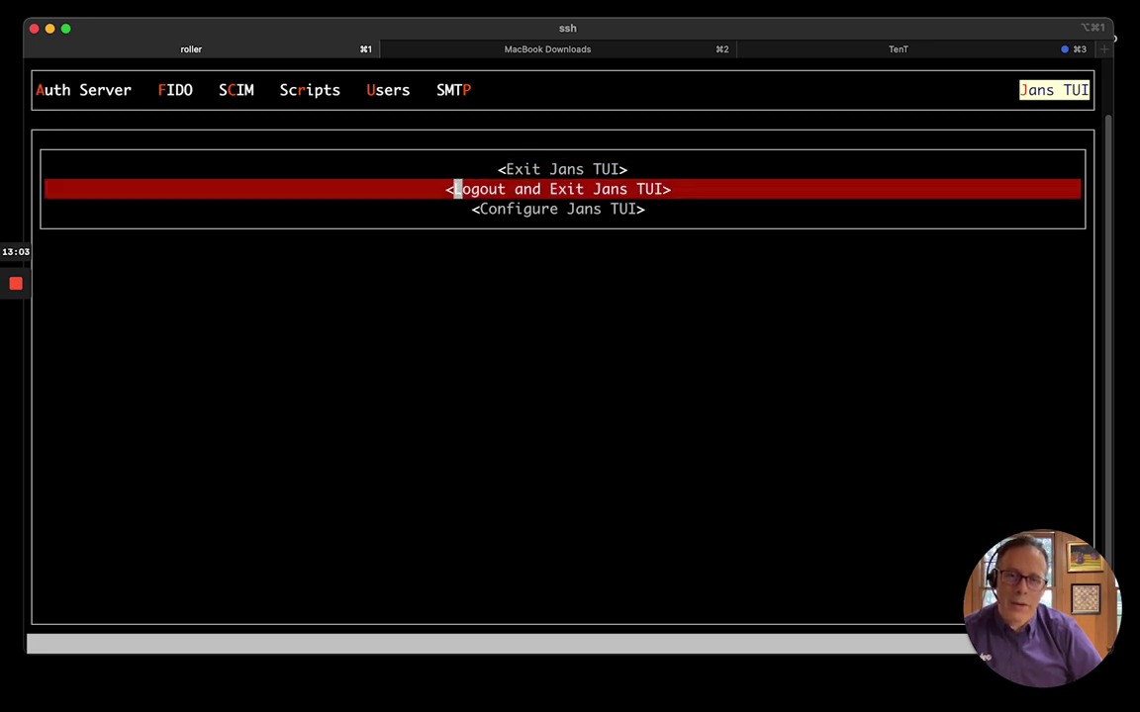
pyautogui.press('Escape')
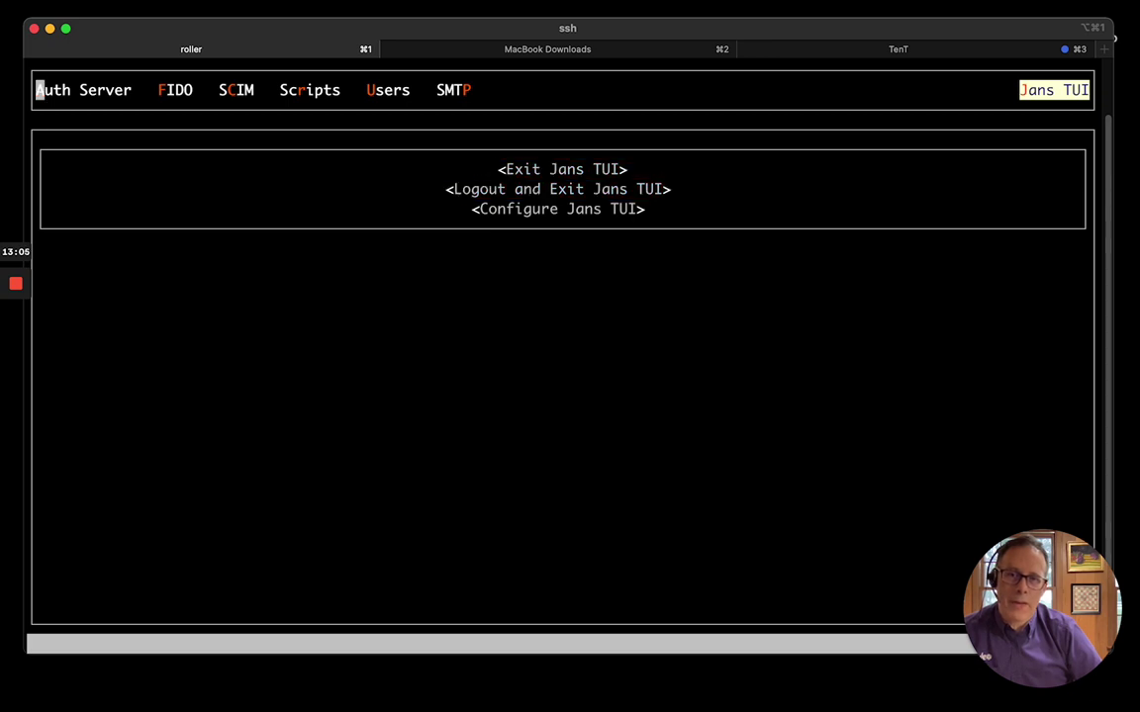
pyautogui.press('Left')
pyautogui.press('Left')
pyautogui.press('Left')
pyautogui.press('Left')
pyautogui.press('Left')
pyautogui.press('Left')
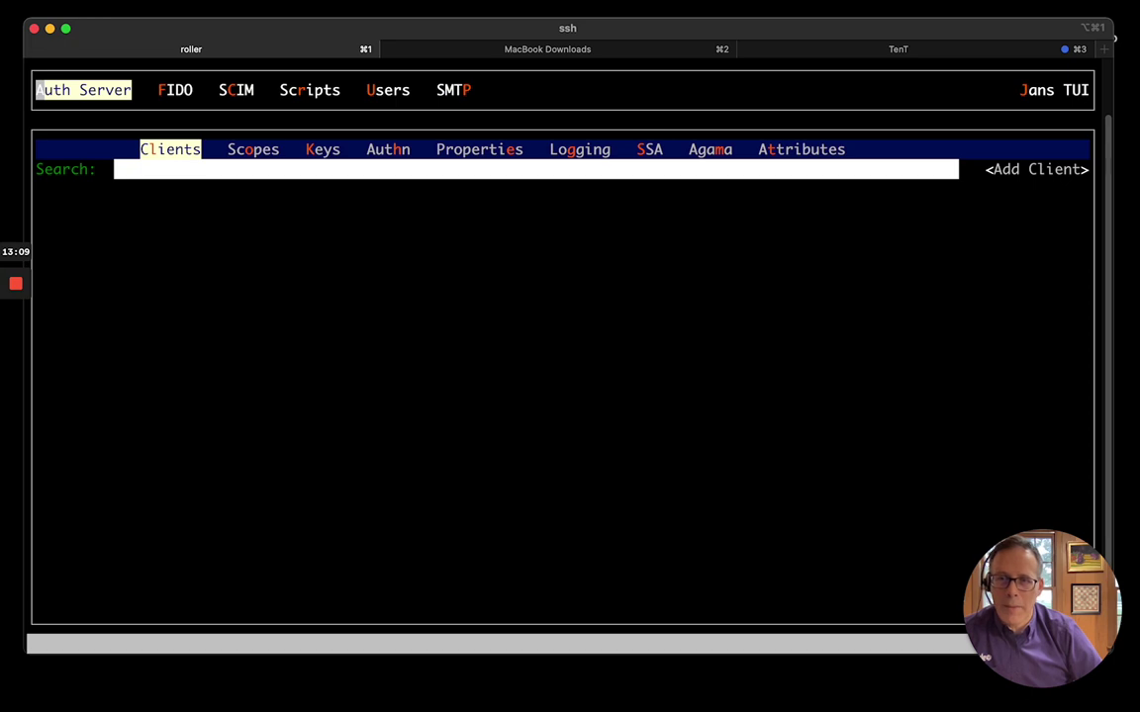
pyautogui.press('Tab')
pyautogui.press('Right')
pyautogui.press('Right')
pyautogui.press('Right')
pyautogui.press('Right')
pyautogui.press('Right')
pyautogui.press('Right')
pyautogui.press('Right')
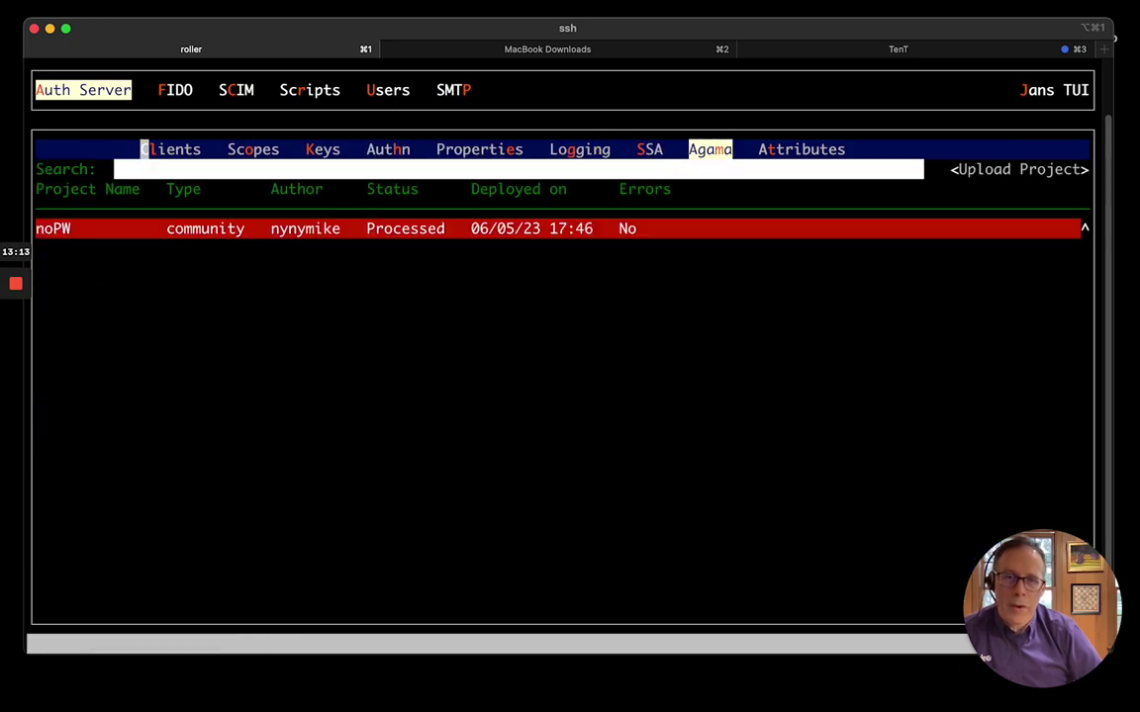
pyautogui.press('Tab')
pyautogui.press('Tab')
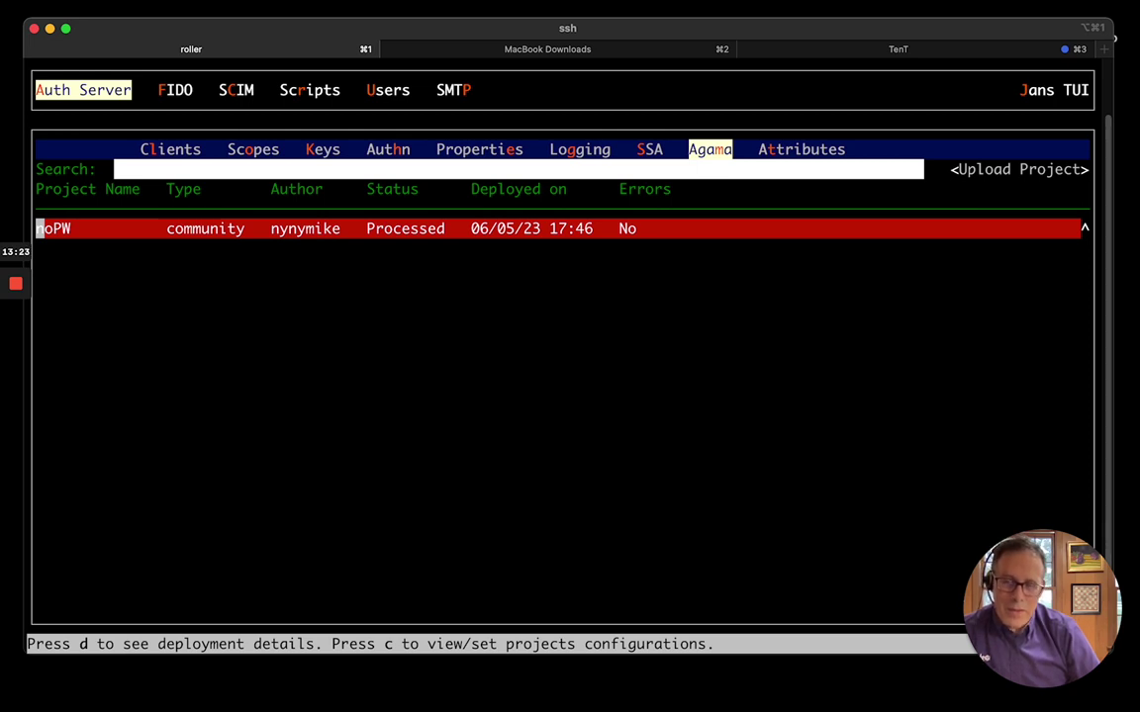
# Delete the existing noPW Agama project, confirming with Yes
pyautogui.press('Delete')
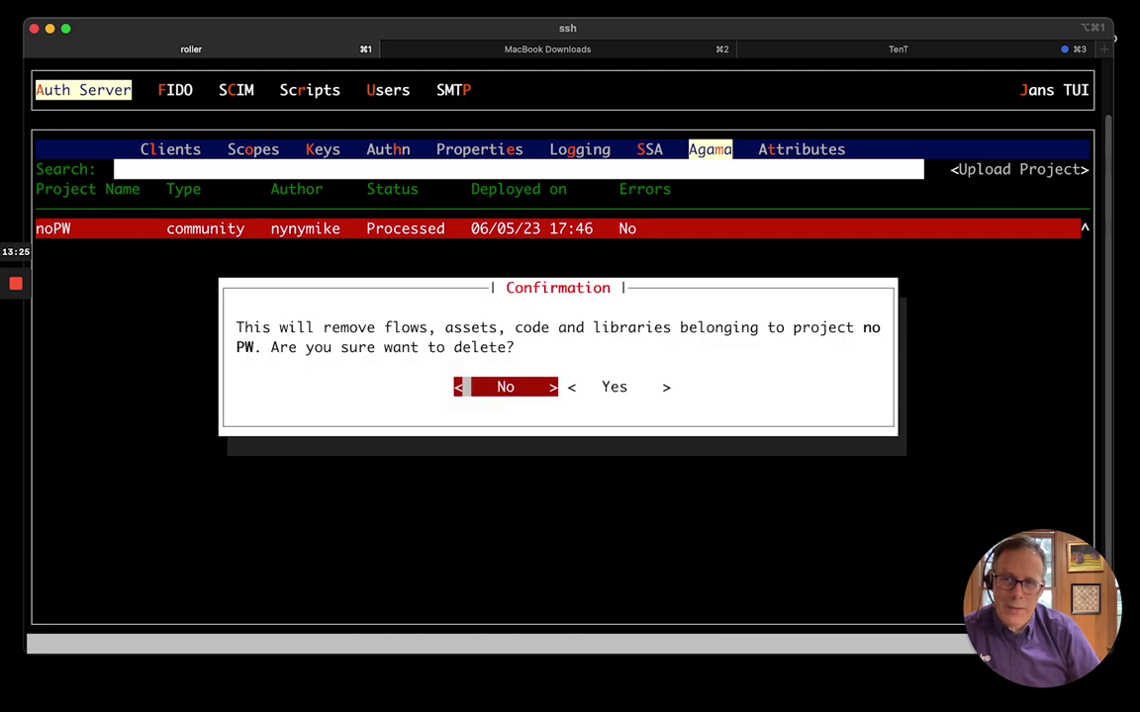
pyautogui.press('Tab')
pyautogui.press('Return')
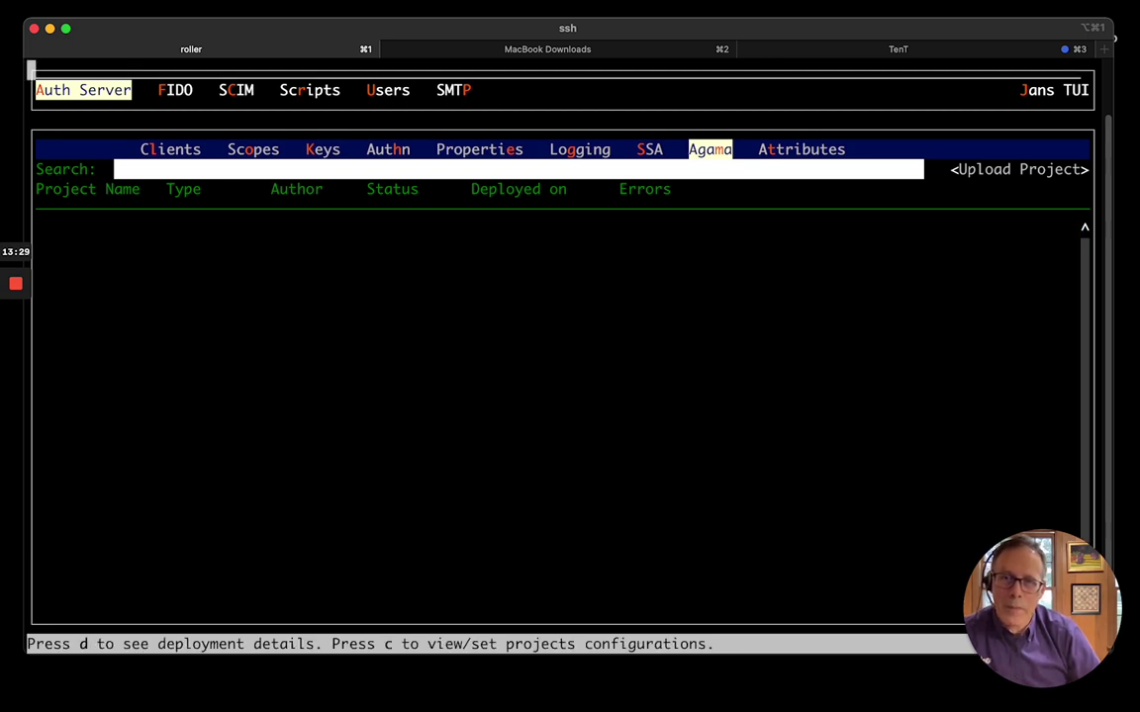
# Upload /home/mike/noPW.gama as a new Agama project, now listed as Pending
pyautogui.press('Tab')
pyautogui.press('Tab')
pyautogui.press('Tab')
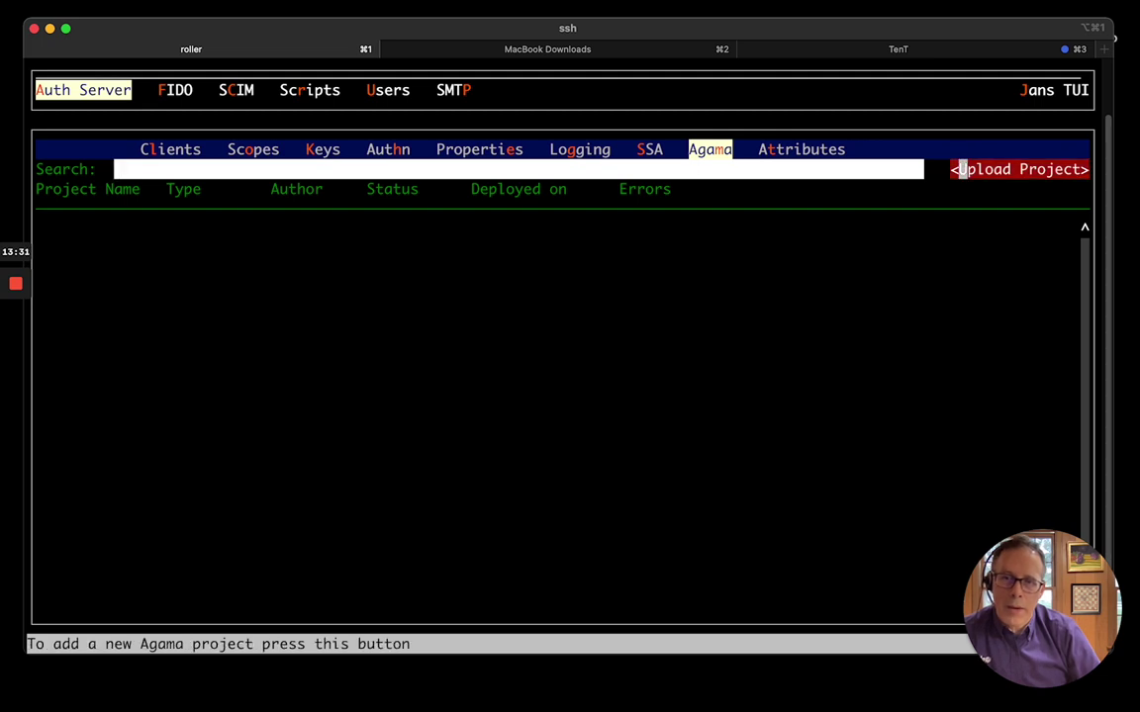
pyautogui.press('Return')
pyautogui.press('Down')
pyautogui.press('Down')
pyautogui.press('Down')
pyautogui.press('Down')
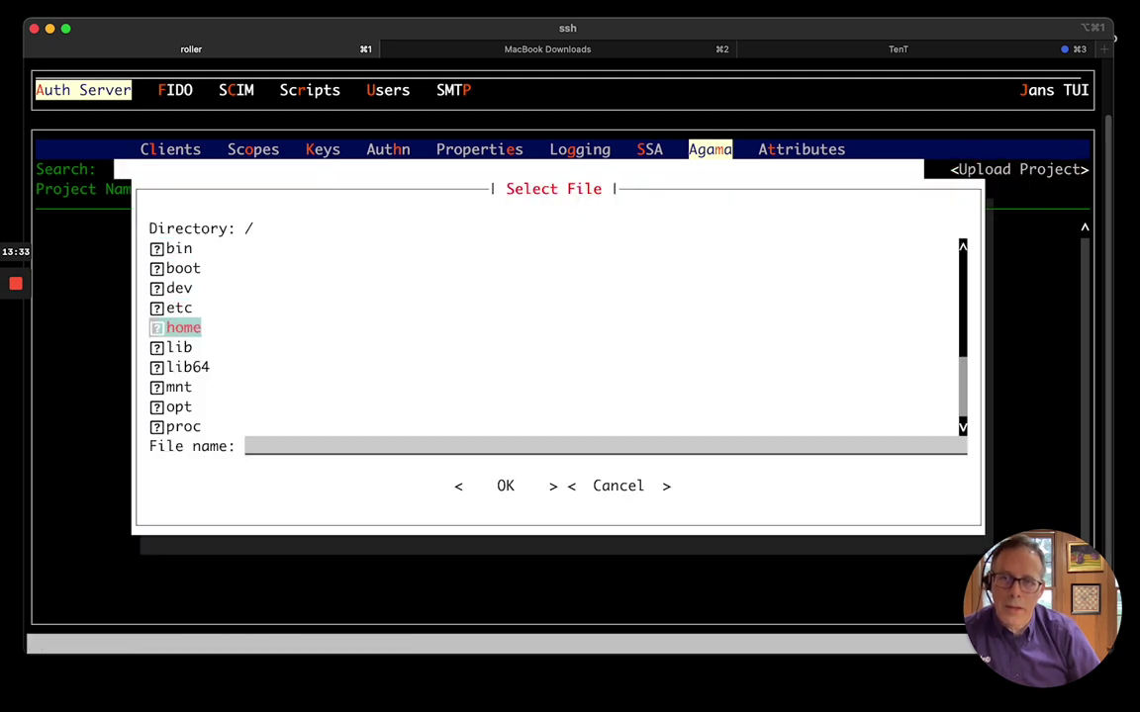
pyautogui.press('Return')
pyautogui.press('Tab')
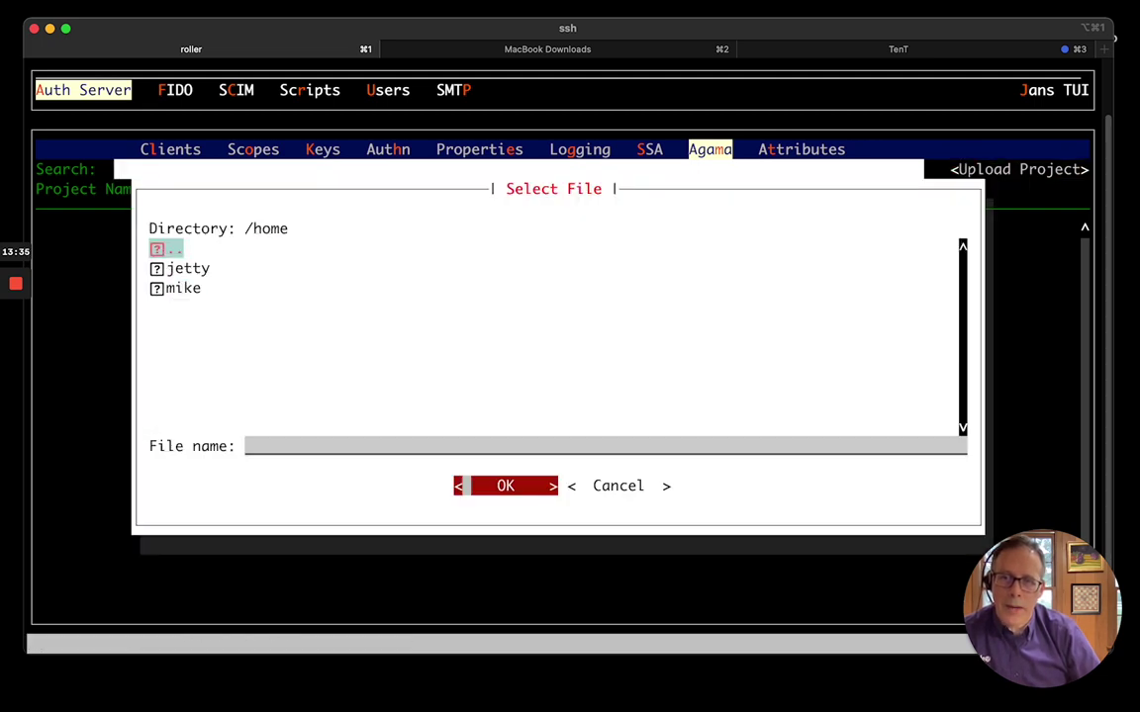
pyautogui.press('Tab')
pyautogui.press('Down')
pyautogui.press('Down')
pyautogui.press('Return')
pyautogui.press('Tab')
pyautogui.press('Tab')
pyautogui.press('Tab')
pyautogui.click(205, 288)
pyautogui.press('Tab')
pyautogui.press('Return')
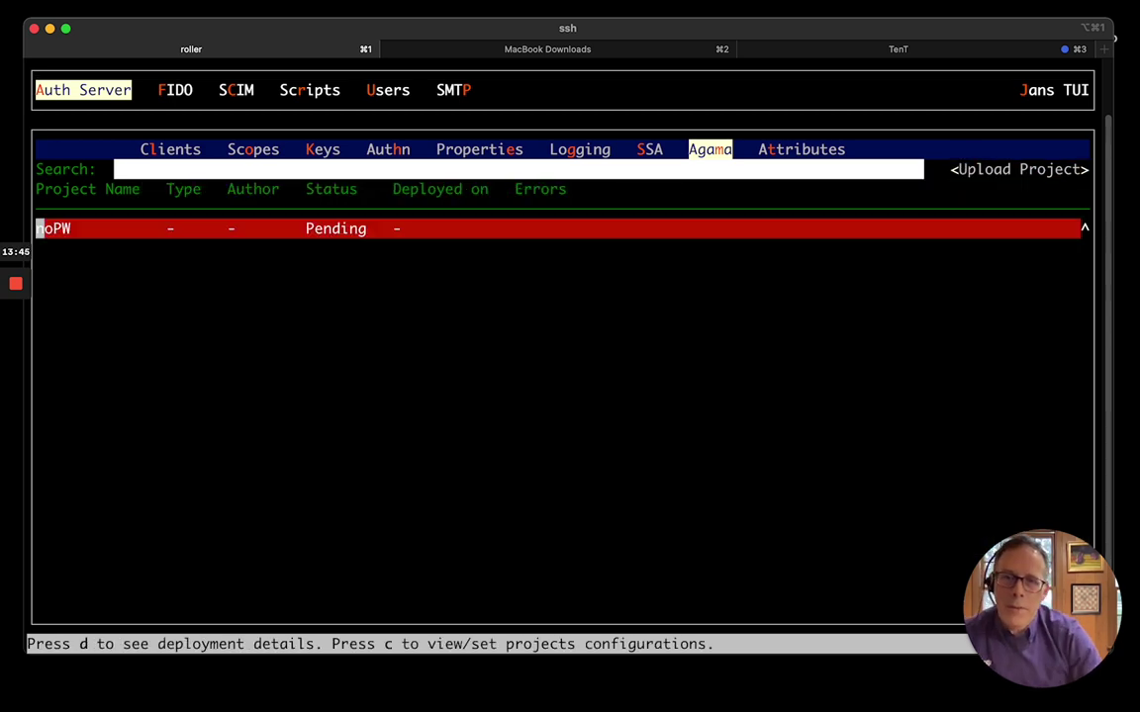
pyautogui.moveTo(465, 709)
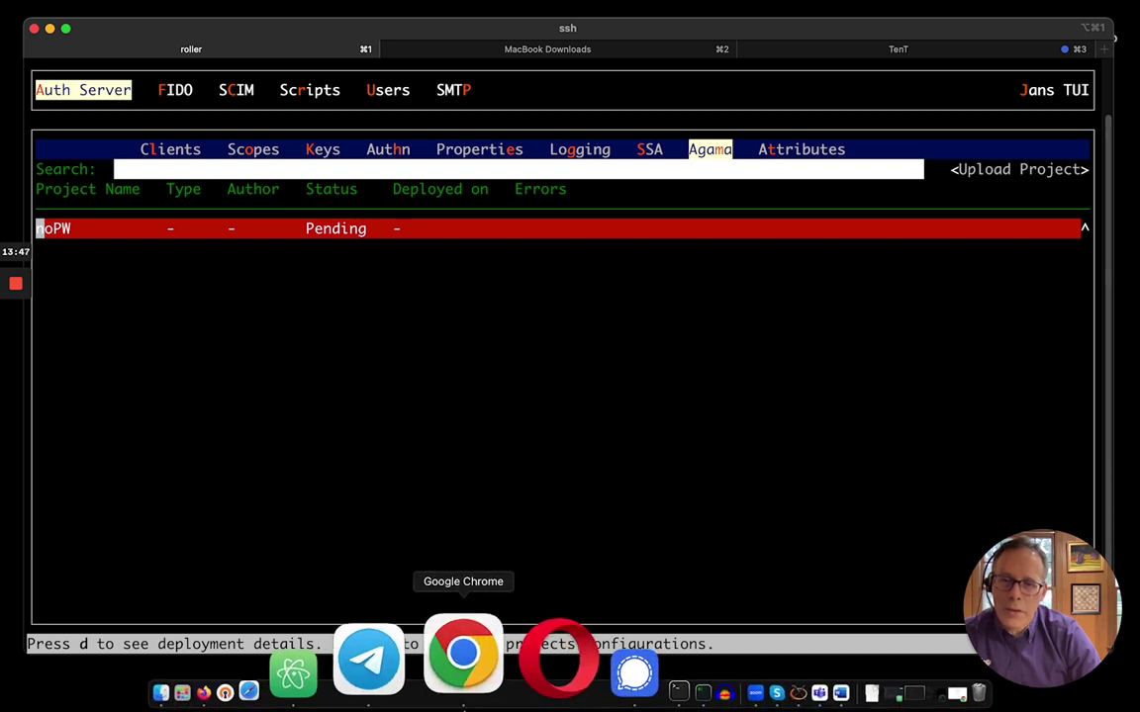
# Close the Device Authorization tab and bring up the JanssenProject/jans repository page
pyautogui.click(465, 676)
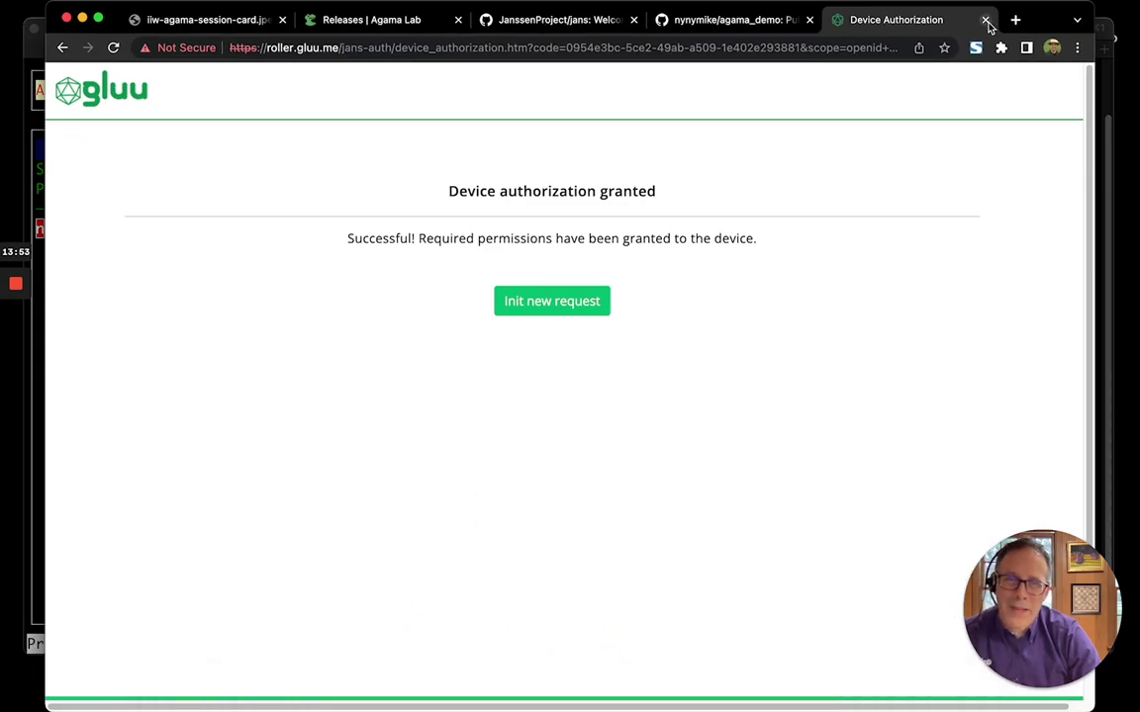
pyautogui.click(984, 20)
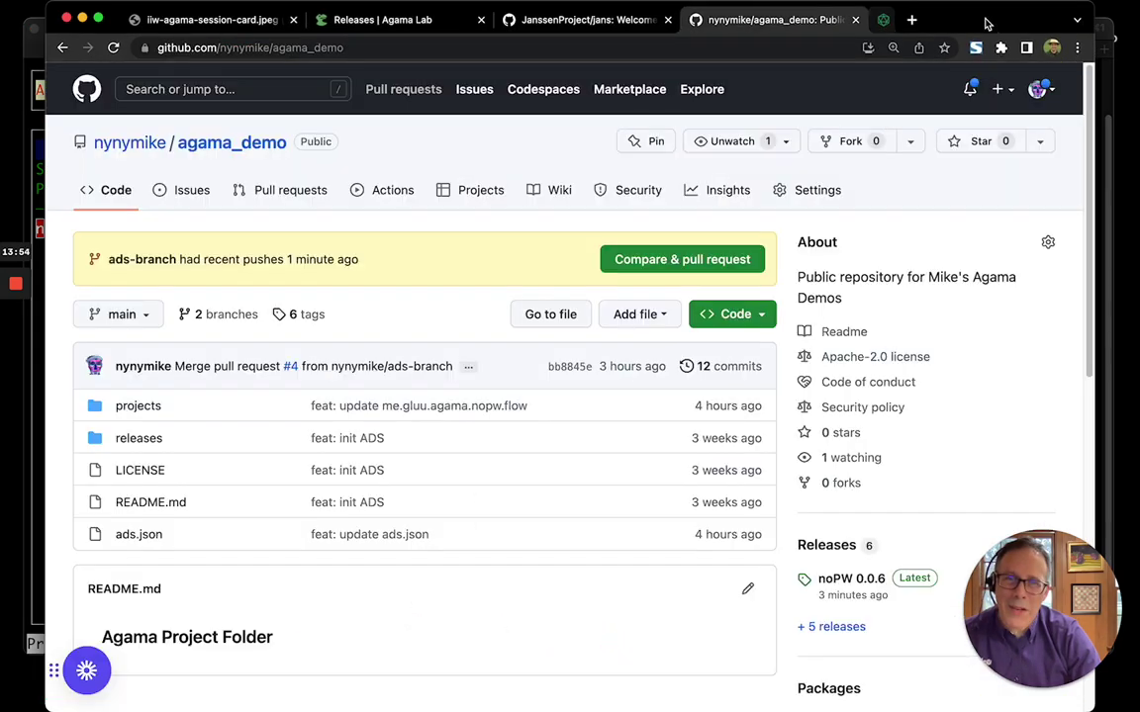
pyautogui.click(583, 22)
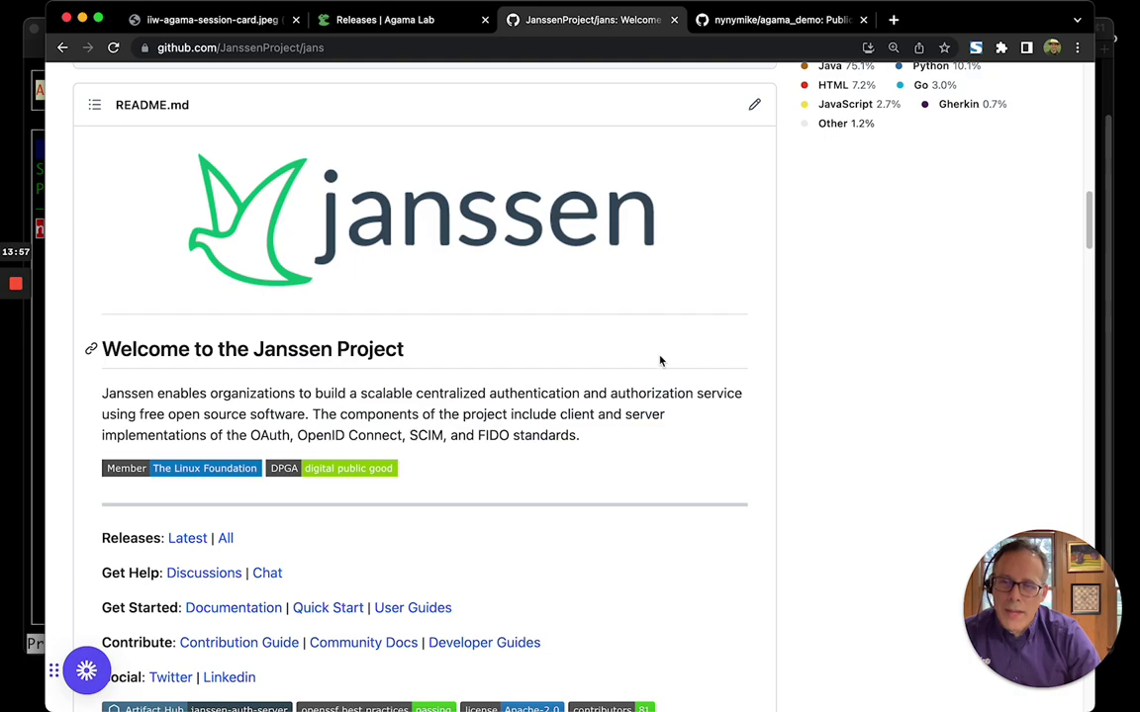
pyautogui.scroll(-5, 661, 361)
pyautogui.scroll(10, 657, 359)
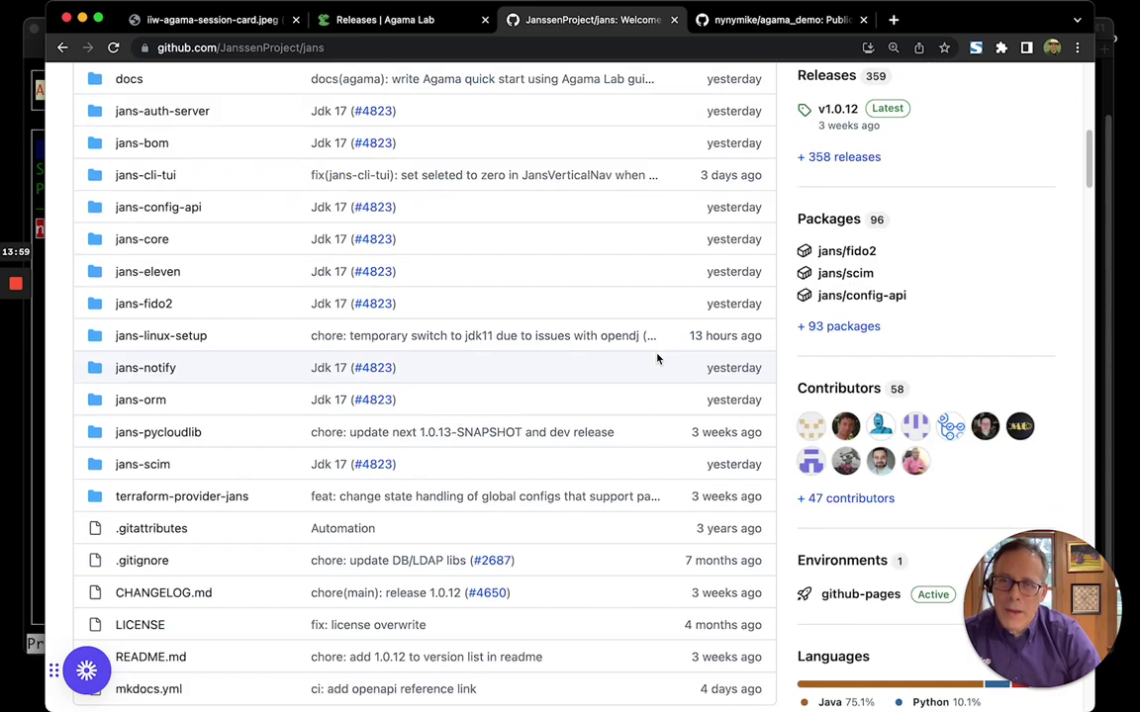
pyautogui.scroll(3, 219, 337)
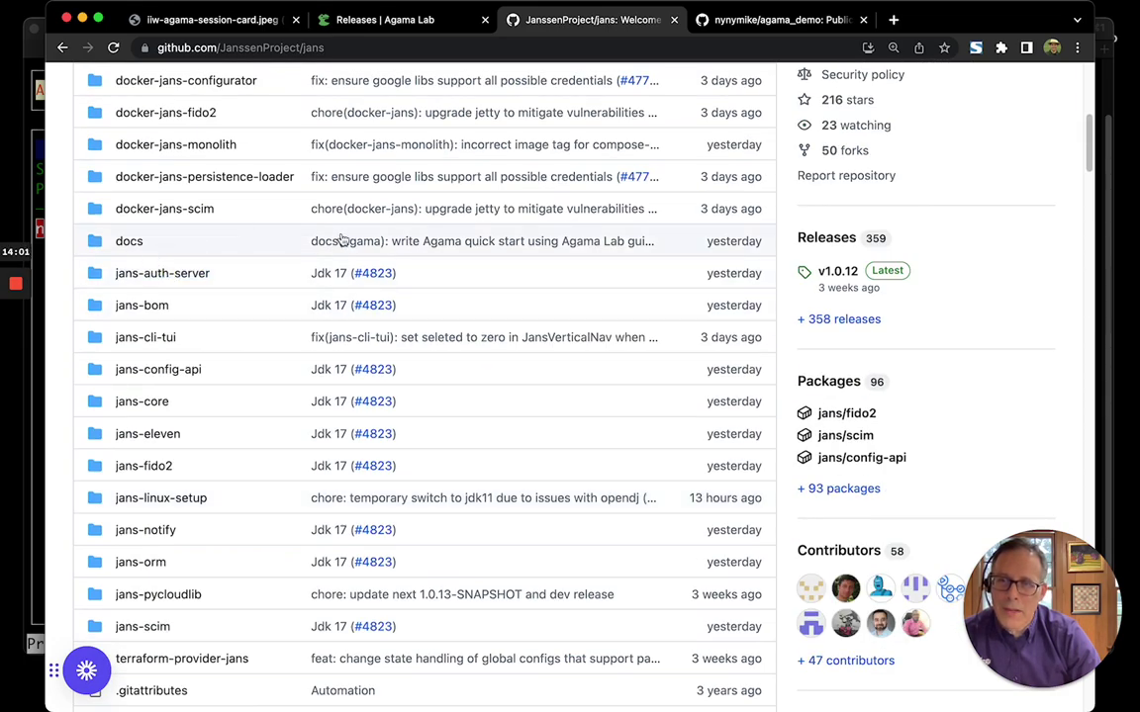
pyautogui.scroll(3, 343, 244)
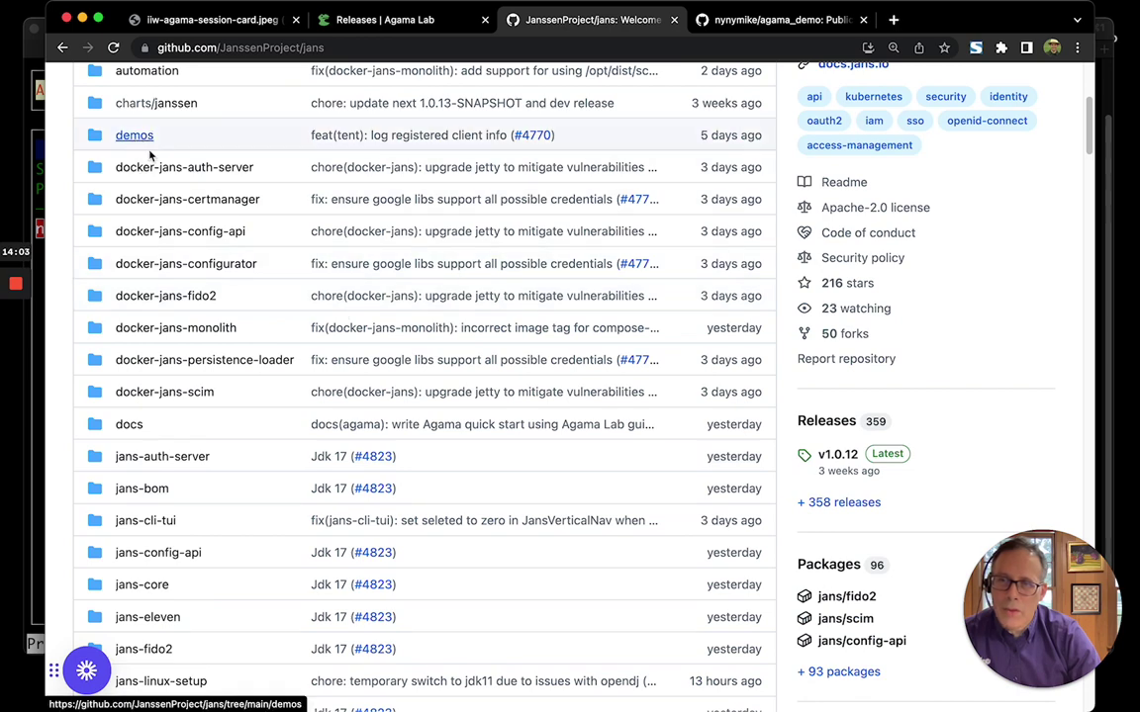
pyautogui.scroll(2, 153, 238)
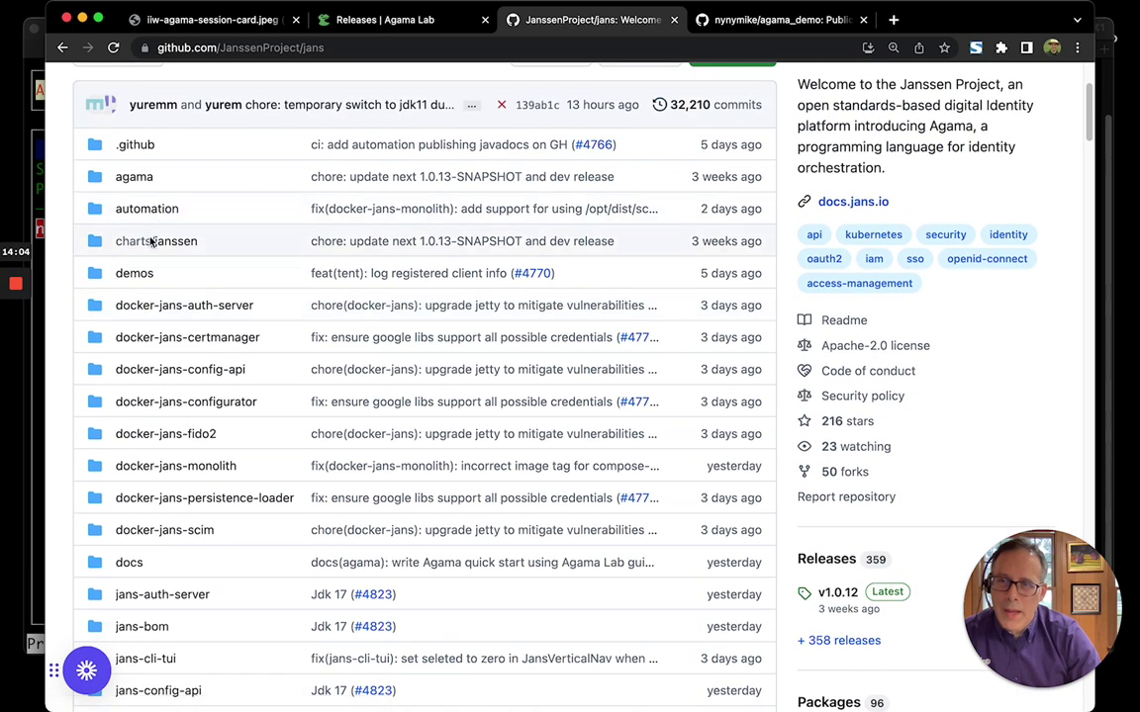
# Open demos > jans-tent and read its setup README, noting the required Python 3.11
pyautogui.click(504, 280)
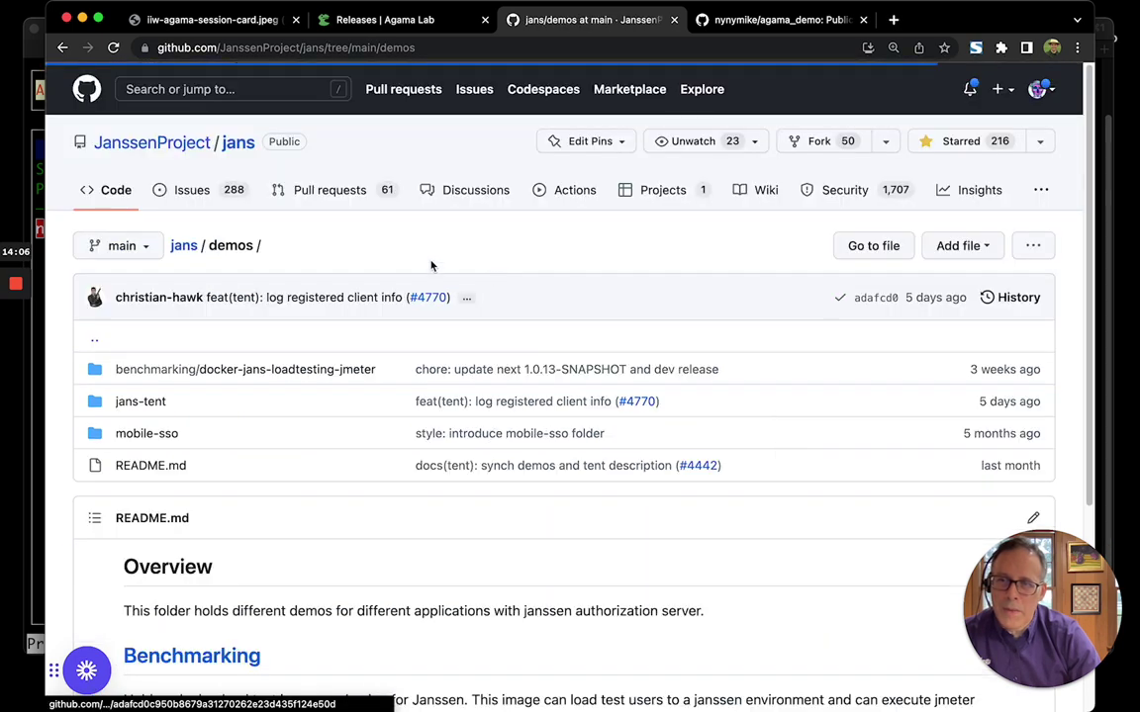
pyautogui.click(140, 403)
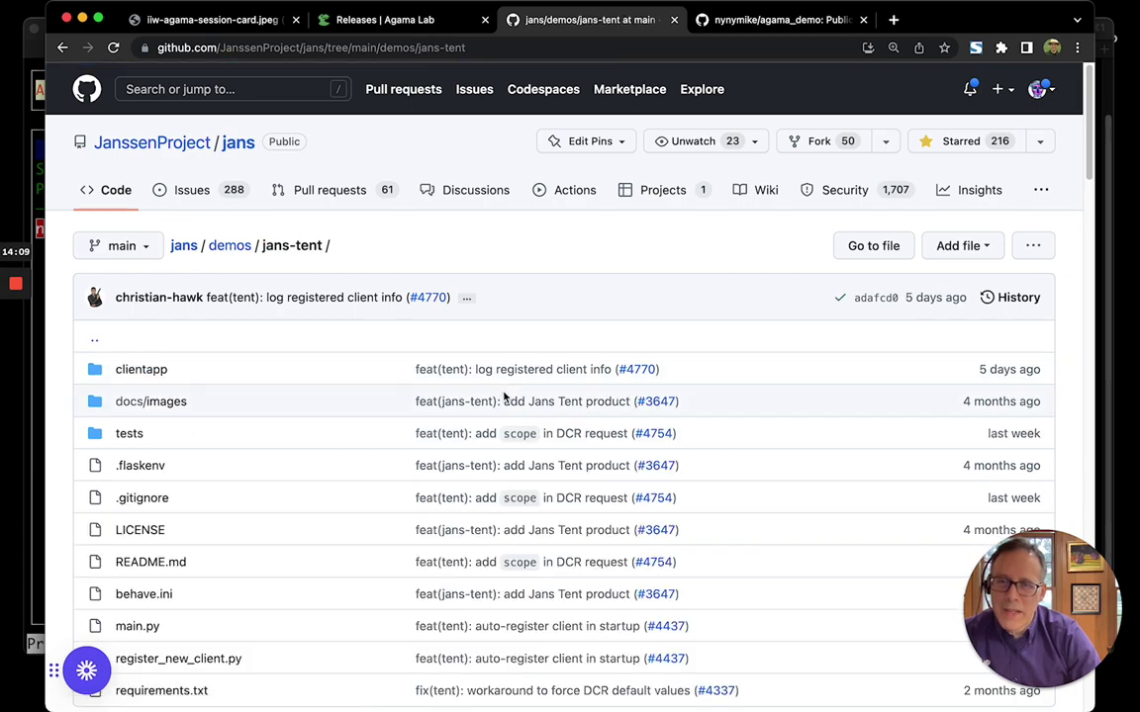
pyautogui.scroll(-2, 507, 398)
pyautogui.scroll(-10, 504, 393)
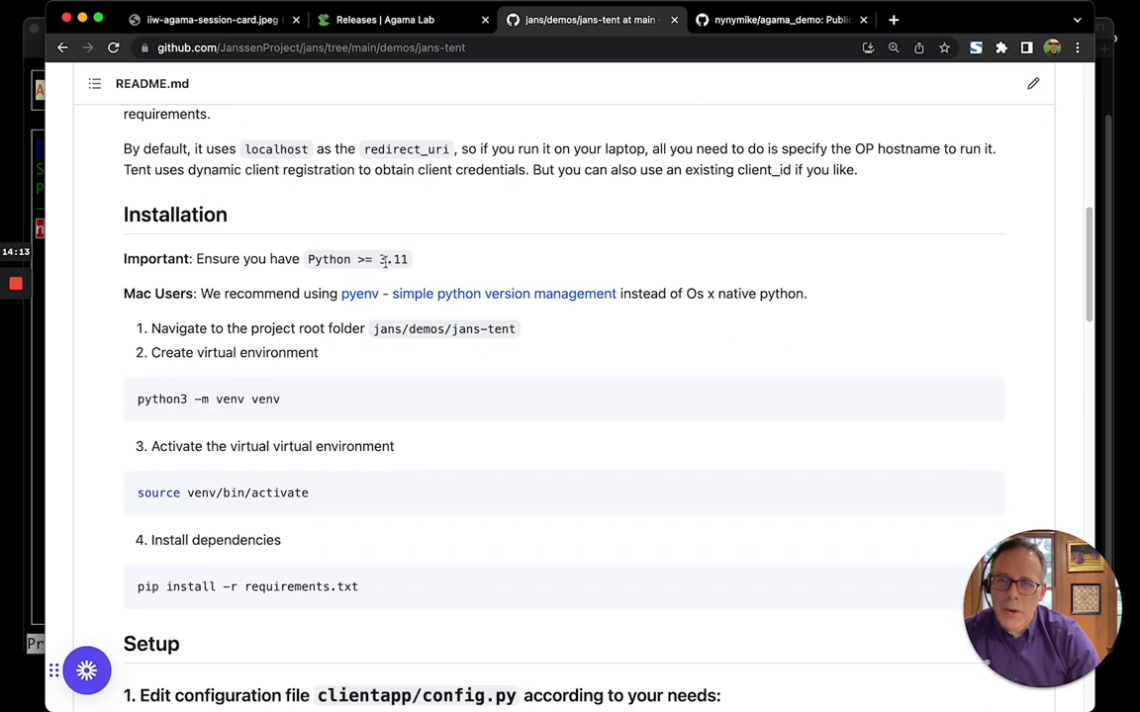
pyautogui.moveTo(380, 259); pyautogui.dragTo(414, 260)
pyautogui.scroll(-3, 415, 231)
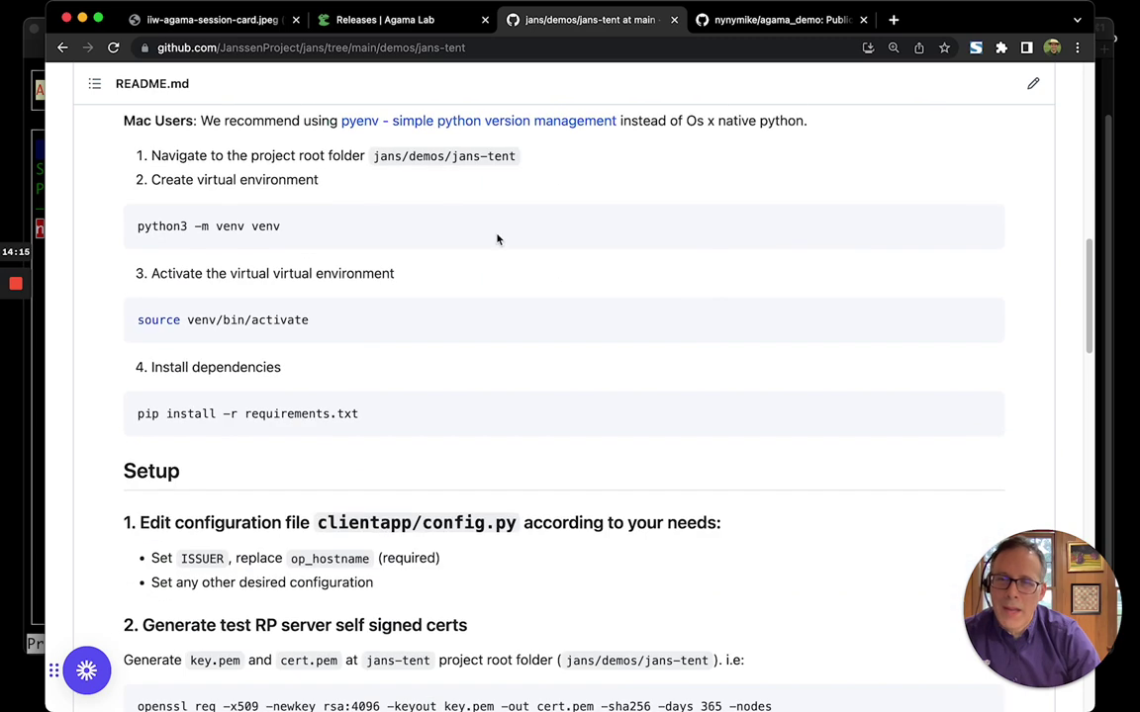
pyautogui.scroll(-15, 860, 440)
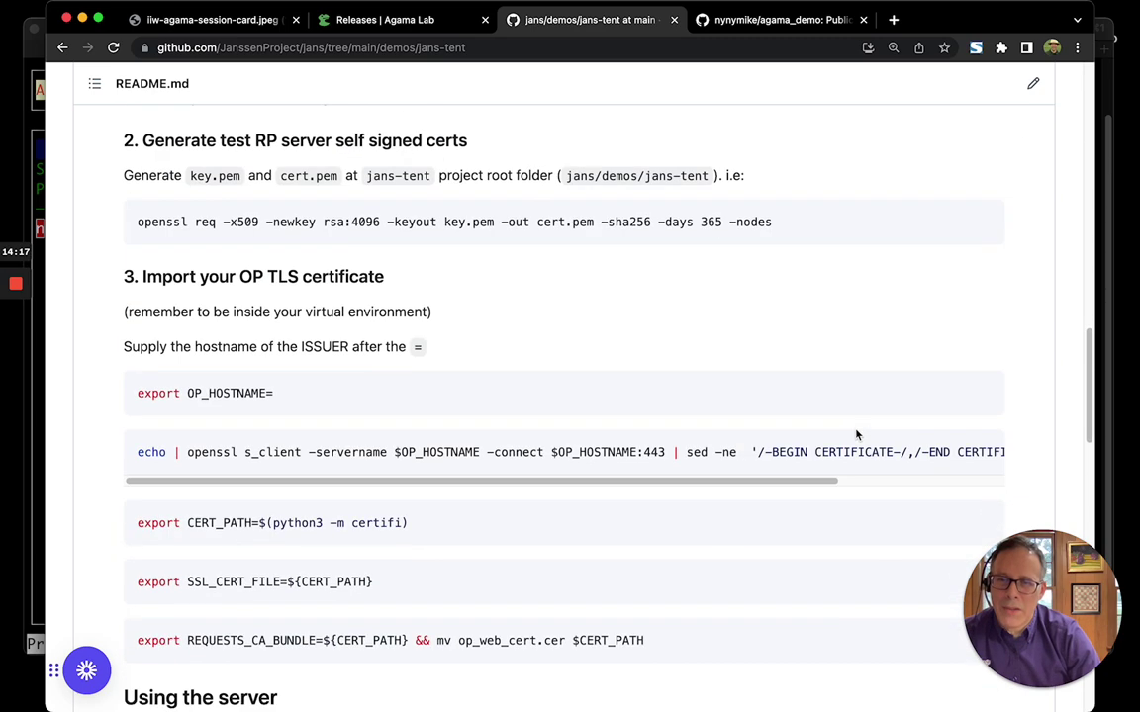
pyautogui.scroll(20, 854, 438)
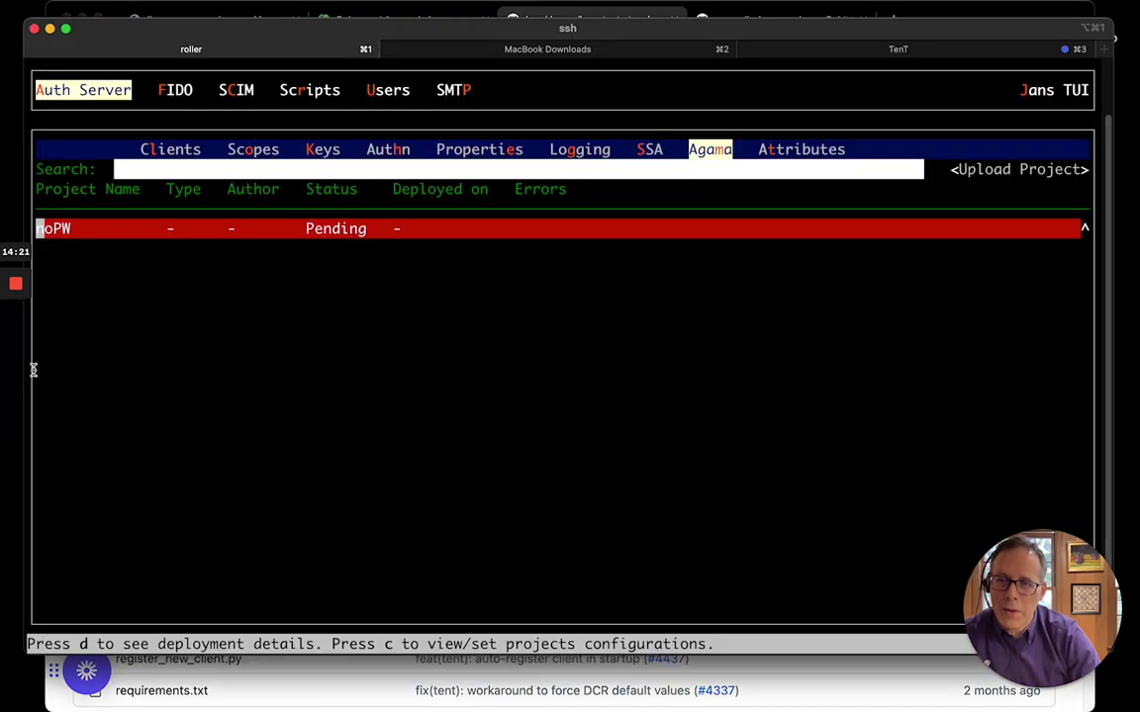
# Open ~/jans-tent/clientapp/config.py in vi and review ACR_VALUES and agama_flow me.gluu.agama.nopw
pyautogui.click(35, 336)
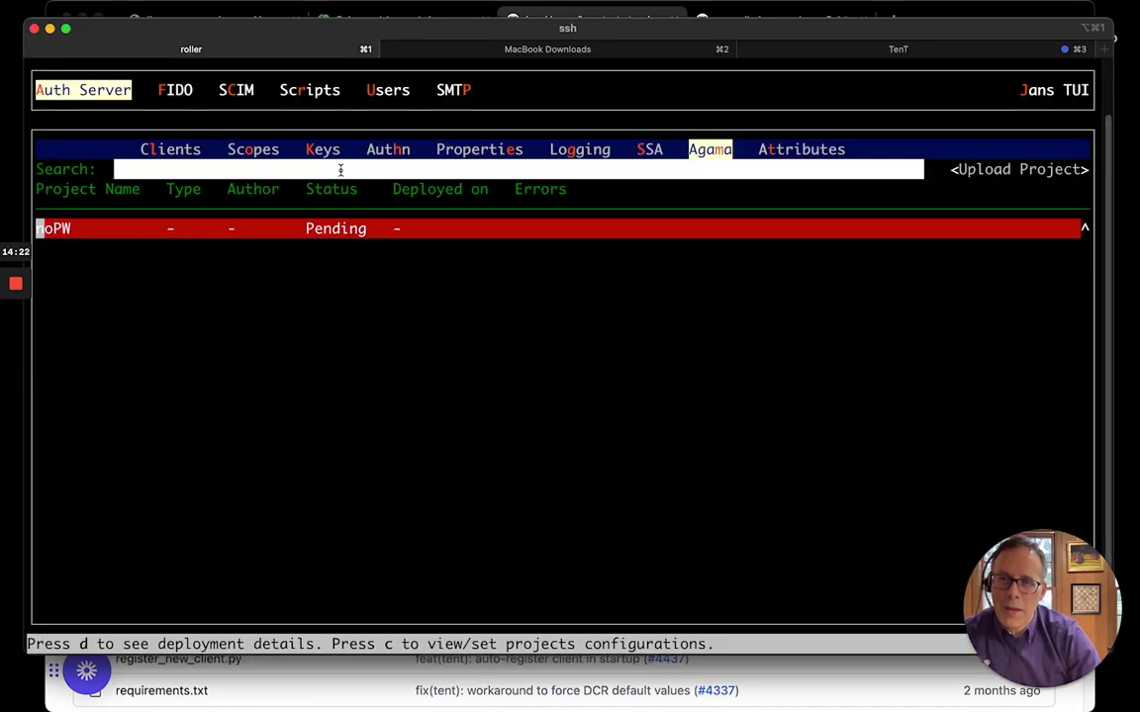
pyautogui.click(504, 55)
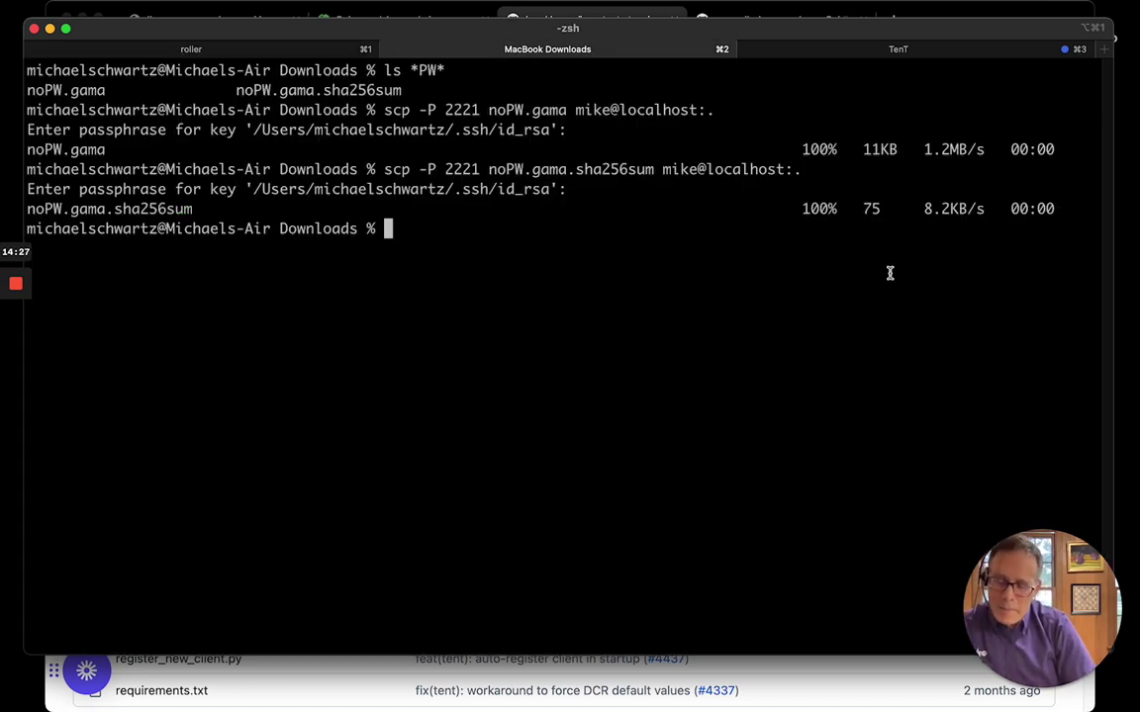
pyautogui.write('vi ~/')
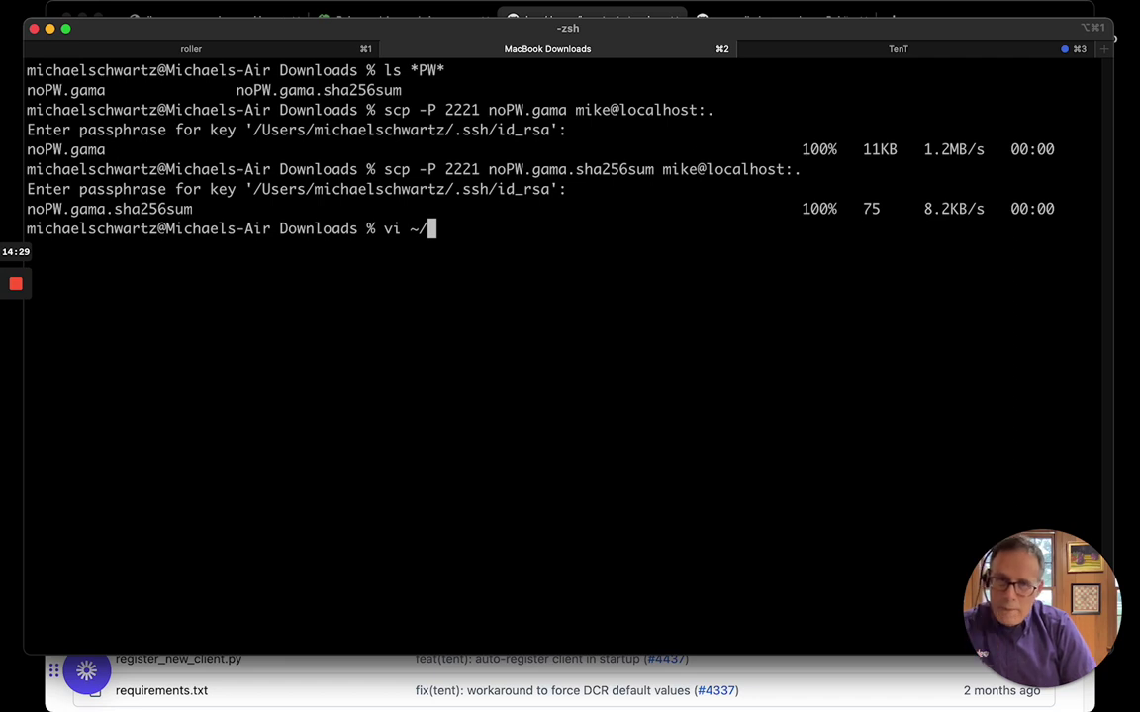
pyautogui.write('jans-tent/')
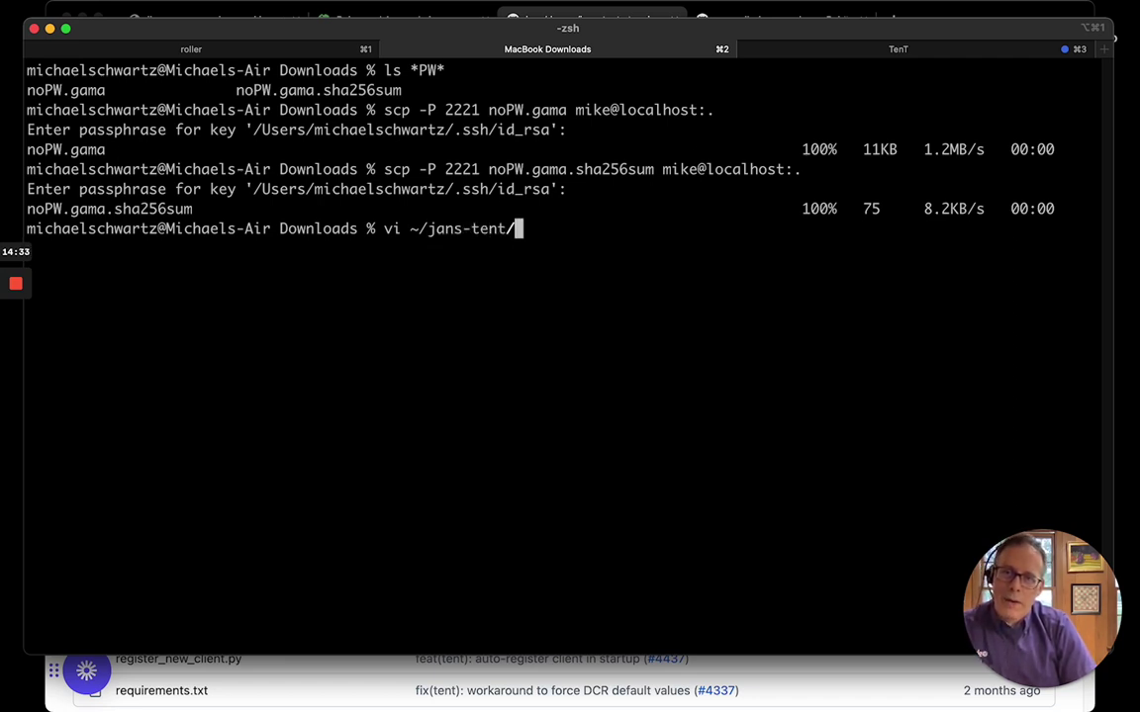
pyautogui.write('clientapp/')
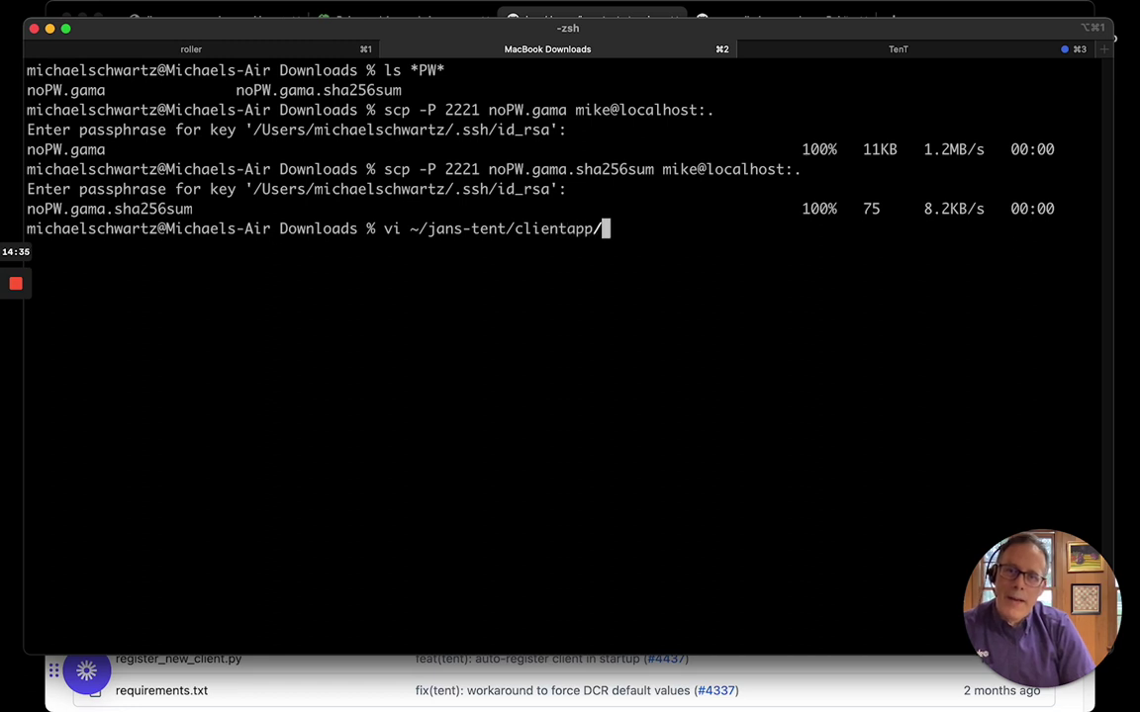
pyautogui.write('config.py')
pyautogui.press('Return')
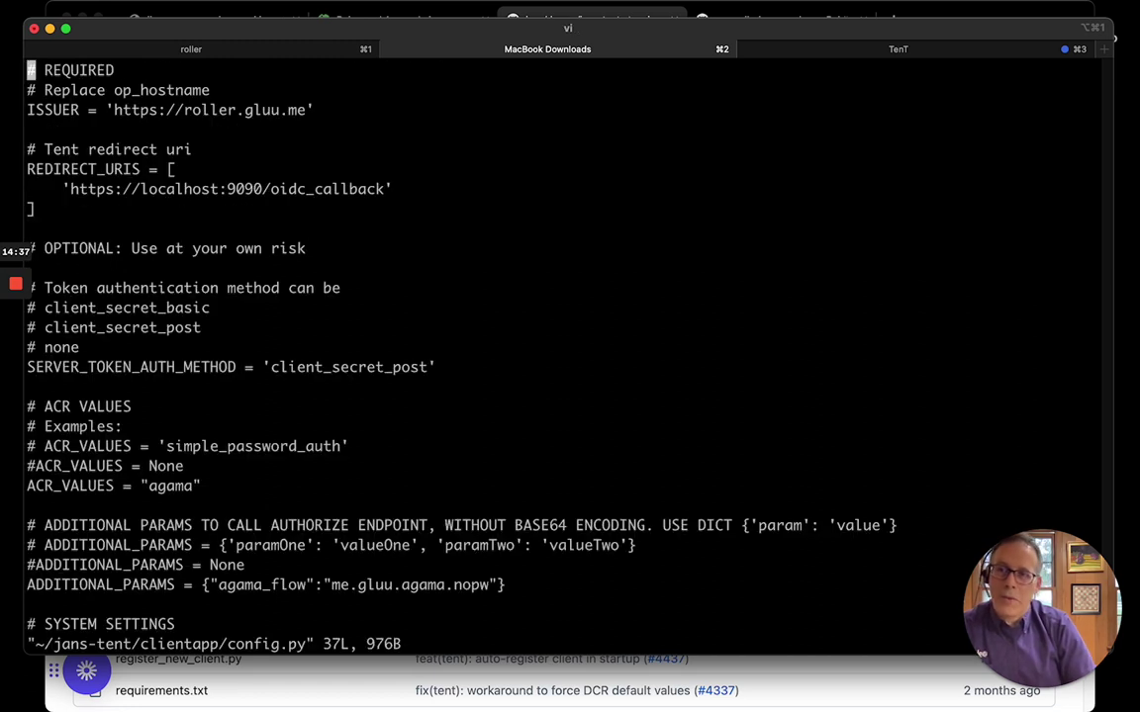
pyautogui.press('Down')
pyautogui.press('Down')
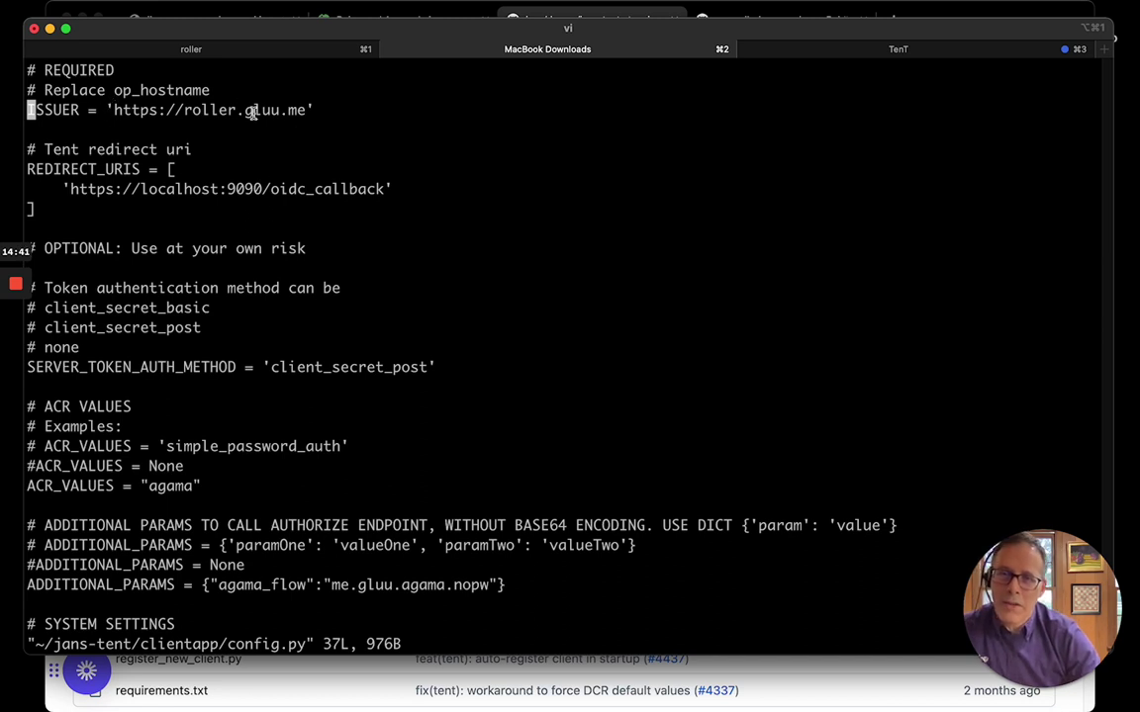
pyautogui.press('Down')
pyautogui.press('Down')
pyautogui.press('Down')
pyautogui.press('Down')
pyautogui.press('Down')
pyautogui.press('Down')
pyautogui.press('Down')
pyautogui.press('Down')
pyautogui.press('Down')
pyautogui.press('Down')
pyautogui.press('Down')
pyautogui.press('Down')
pyautogui.press('Down')
pyautogui.press('Down')
pyautogui.press('Down')
pyautogui.press('Down')
pyautogui.press('Down')
pyautogui.press('Down')
pyautogui.press('Down')
pyautogui.press('Down')
pyautogui.press('Down')
pyautogui.press('Up')
pyautogui.press('Up')
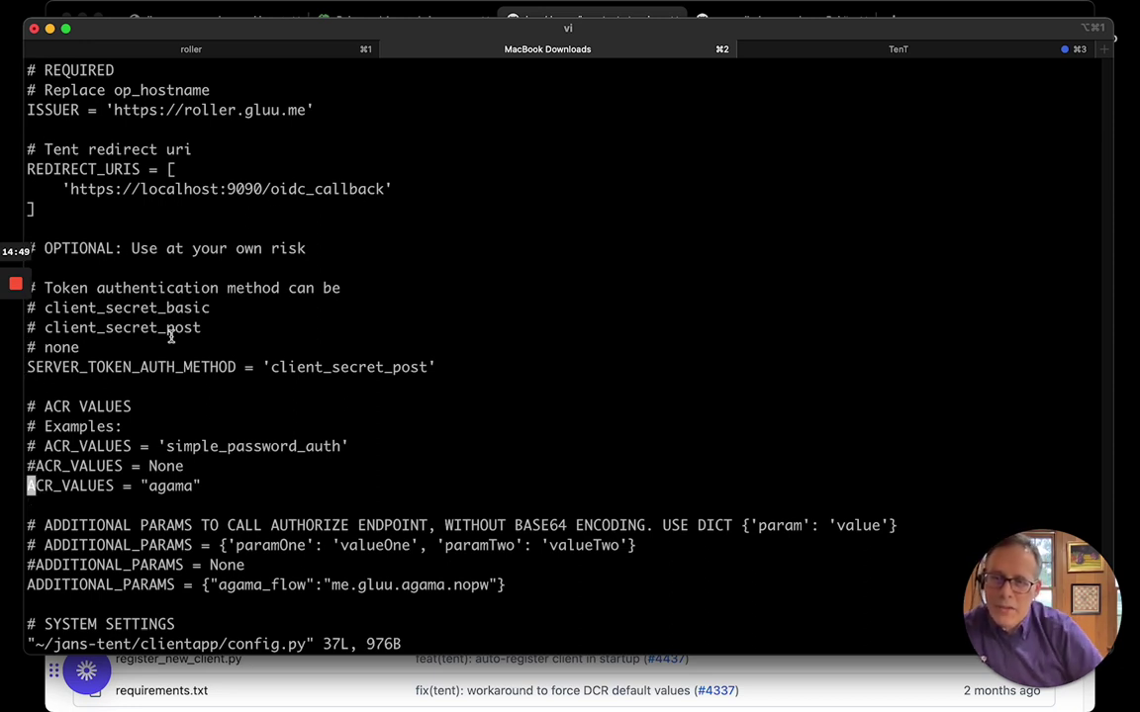
pyautogui.press('Down')
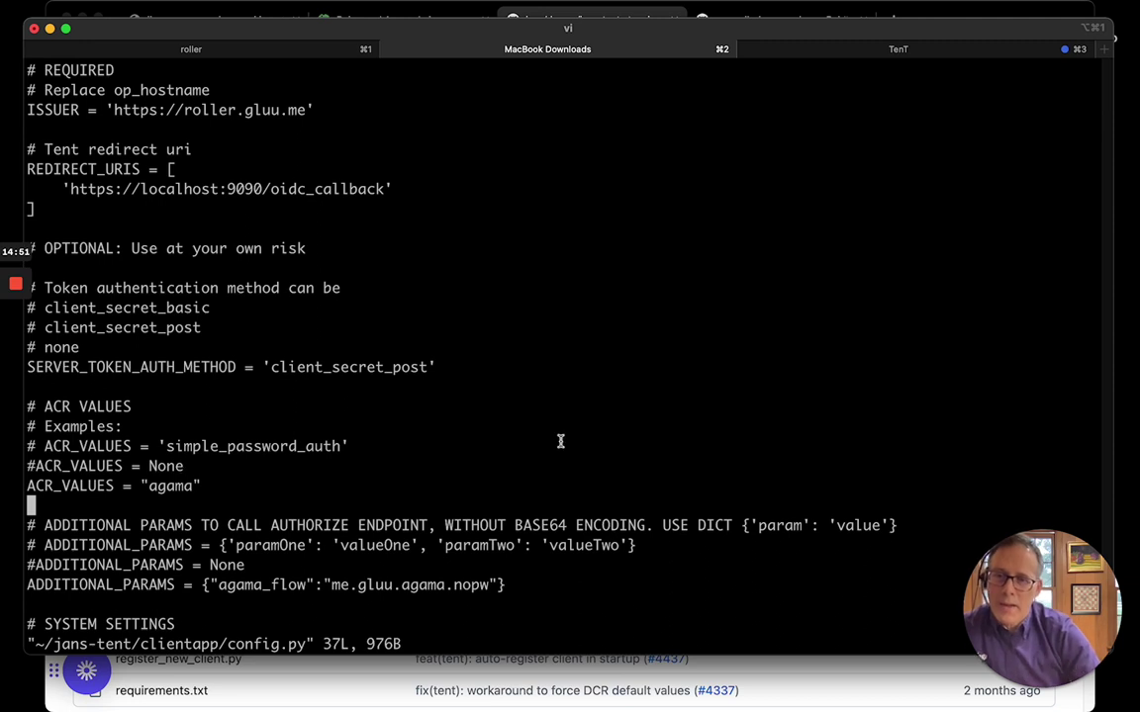
pyautogui.press('Down')
pyautogui.press('Down')
pyautogui.press('Down')
pyautogui.press('Down')
pyautogui.press('Down')
pyautogui.press('Down')
pyautogui.press('Down')
pyautogui.press('Down')
pyautogui.press('Down')
pyautogui.press('Down')
pyautogui.press('Down')
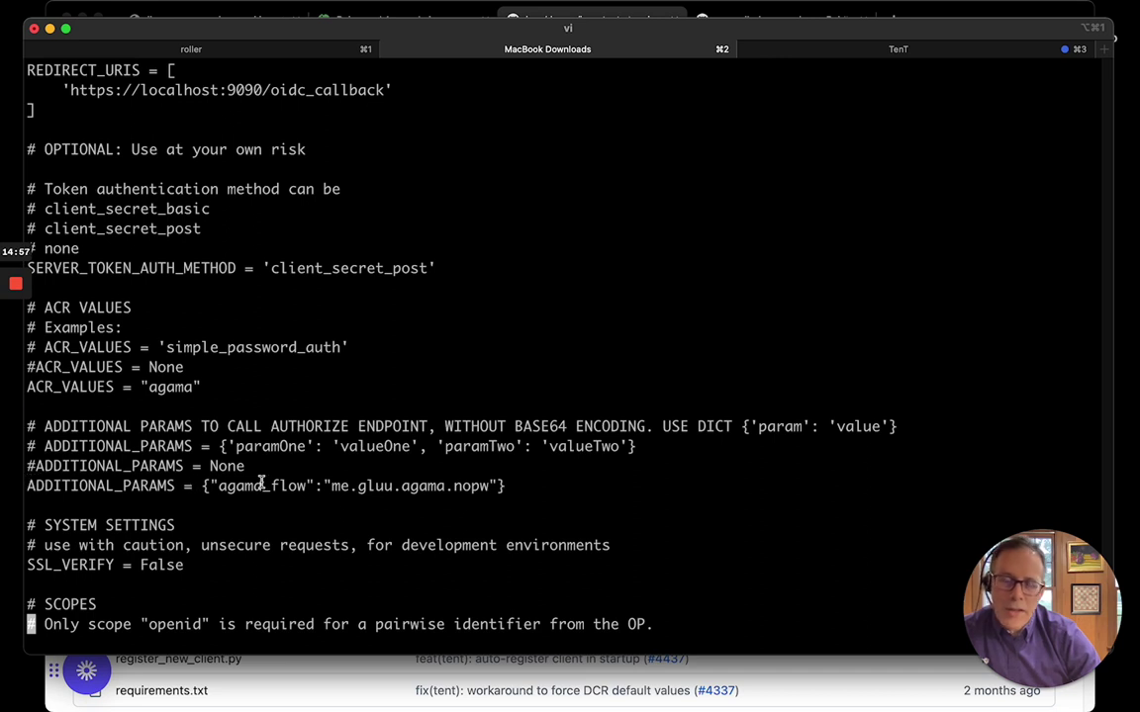
pyautogui.moveTo(222, 486); pyautogui.dragTo(307, 486)
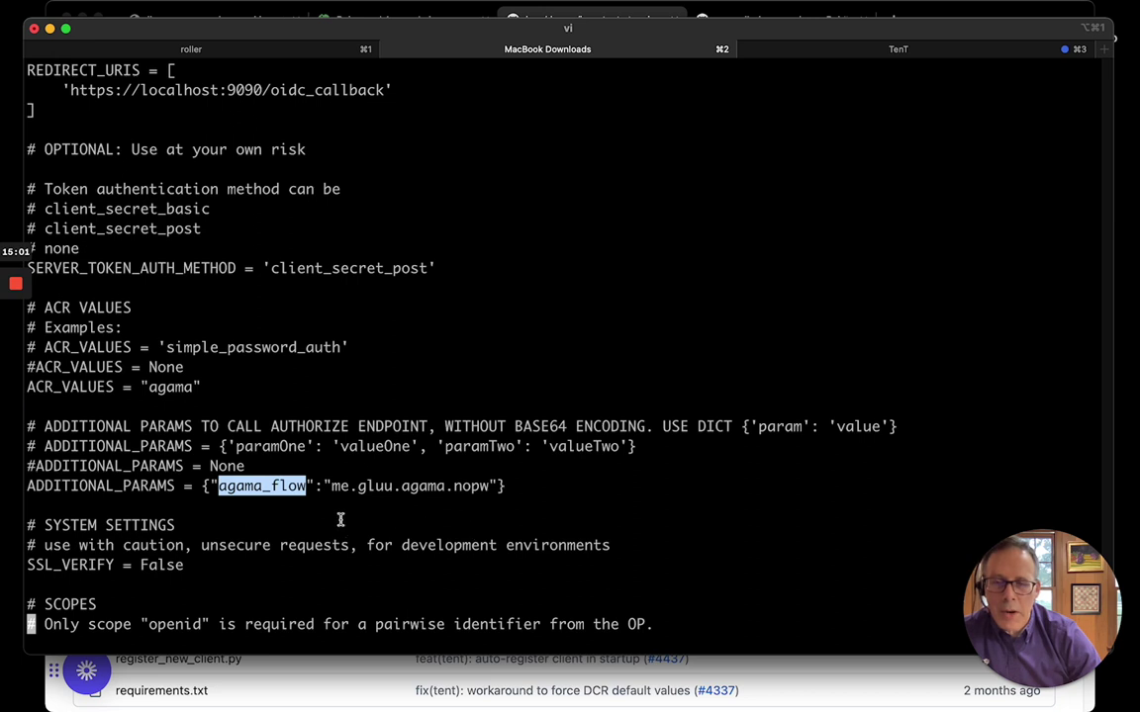
pyautogui.moveTo(333, 486); pyautogui.dragTo(490, 486)
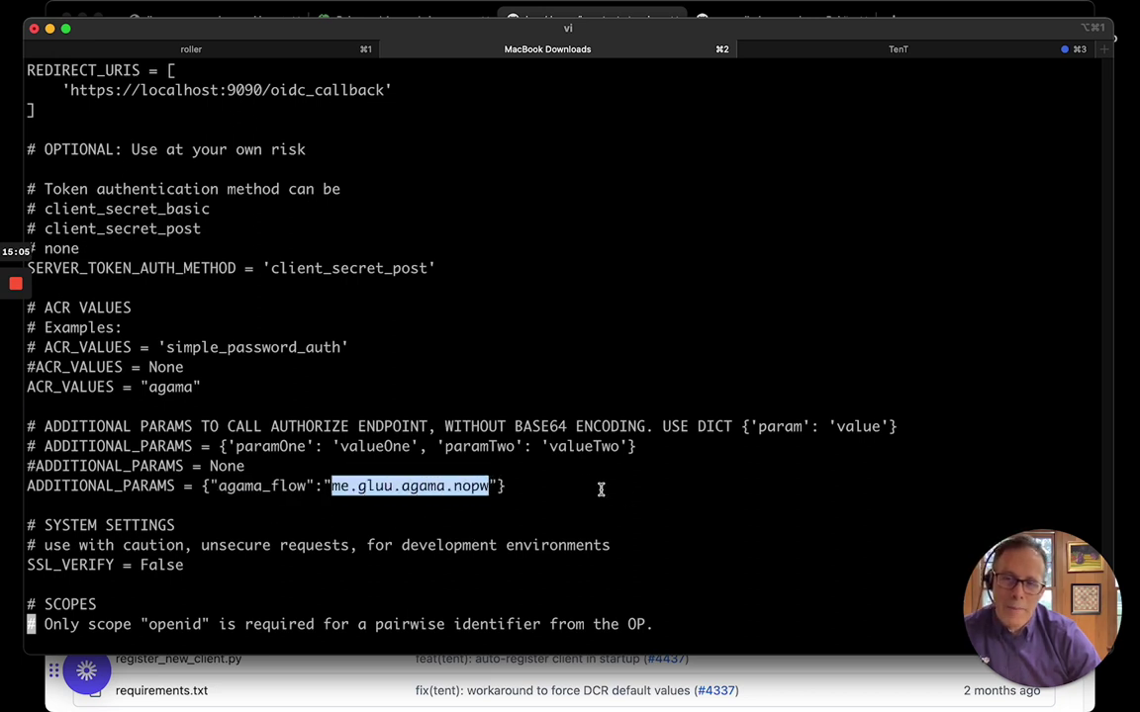
pyautogui.click(584, 486)
# Quit vi with :q, leaving config.py unchanged, and return to the shell
pyautogui.press('k')
pyautogui.press('k')
pyautogui.press('k')
pyautogui.press('k')
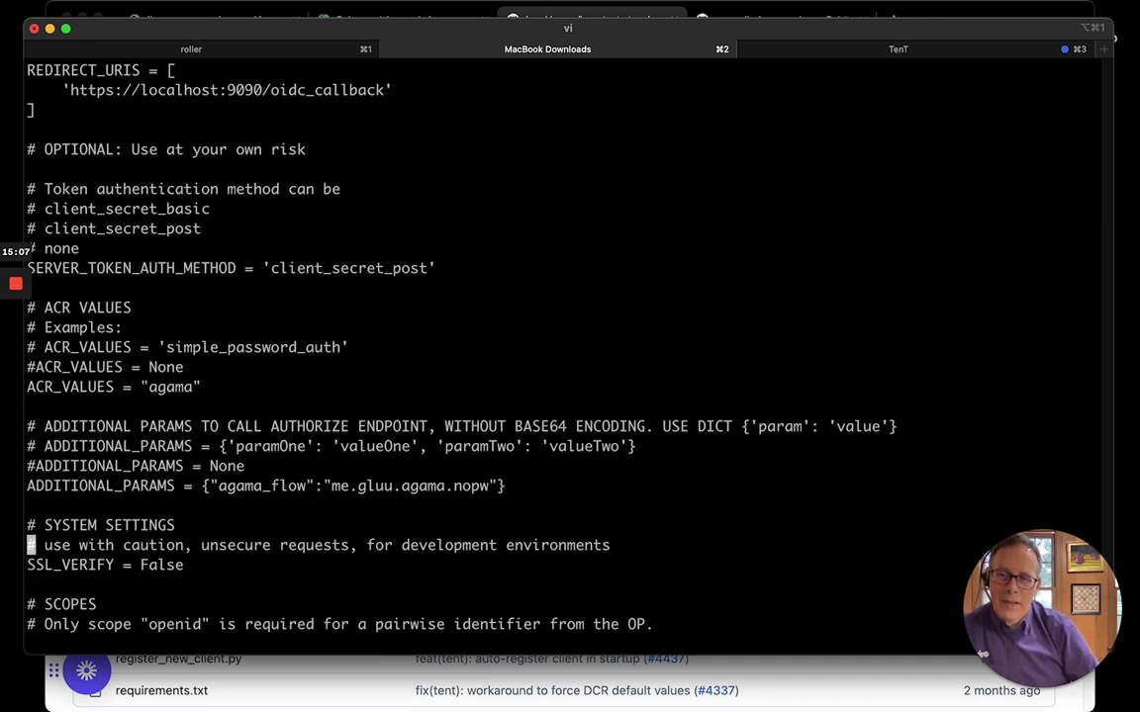
pyautogui.press('k')
pyautogui.press('k')
pyautogui.press('k')
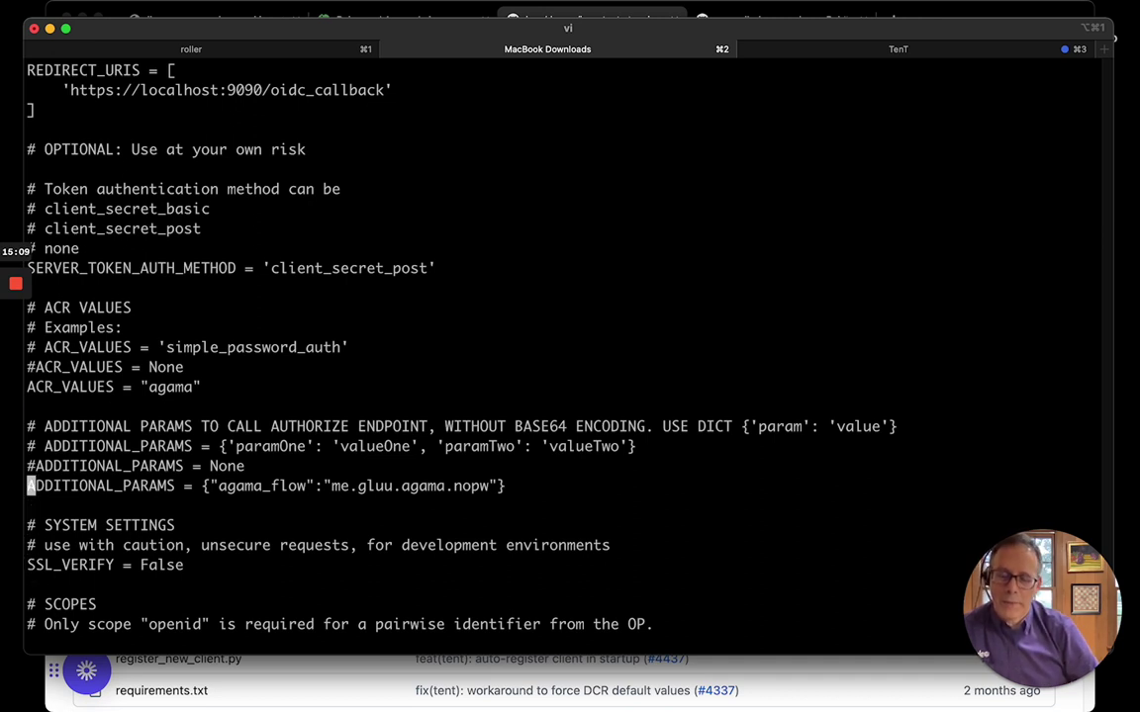
pyautogui.write(':q')
pyautogui.press('Return')
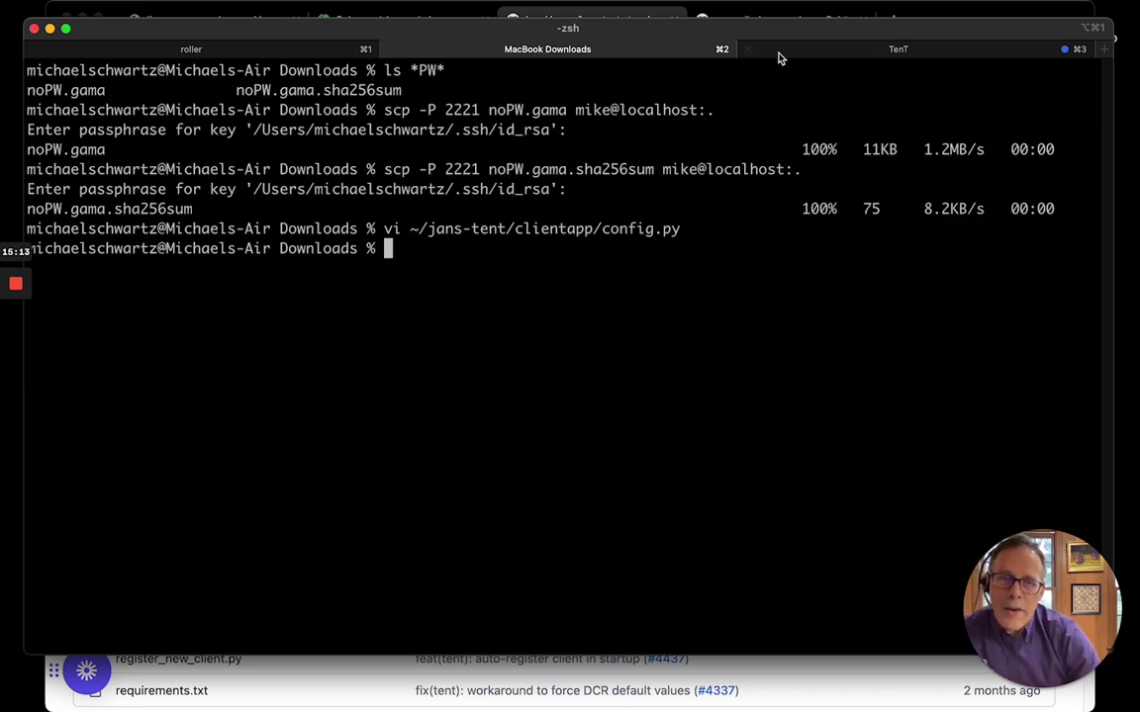
# Open a new Chrome incognito window for testing the flow
pyautogui.click(779, 57)
pyautogui.click(562, 61)
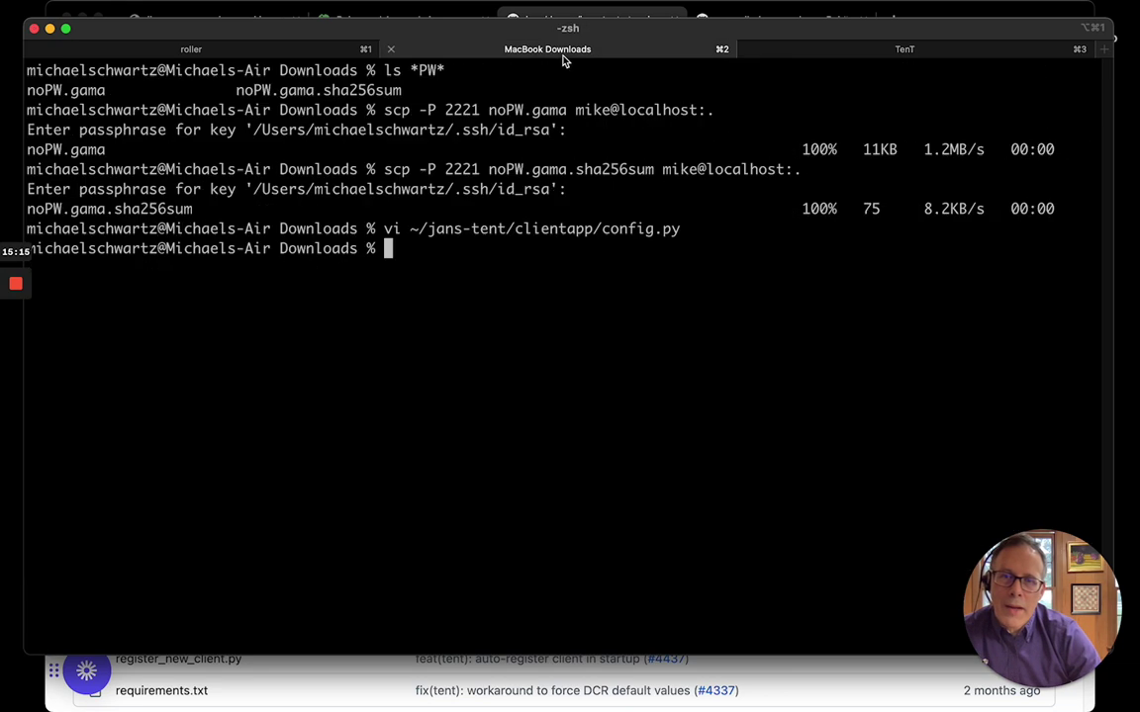
pyautogui.click(262, 680)
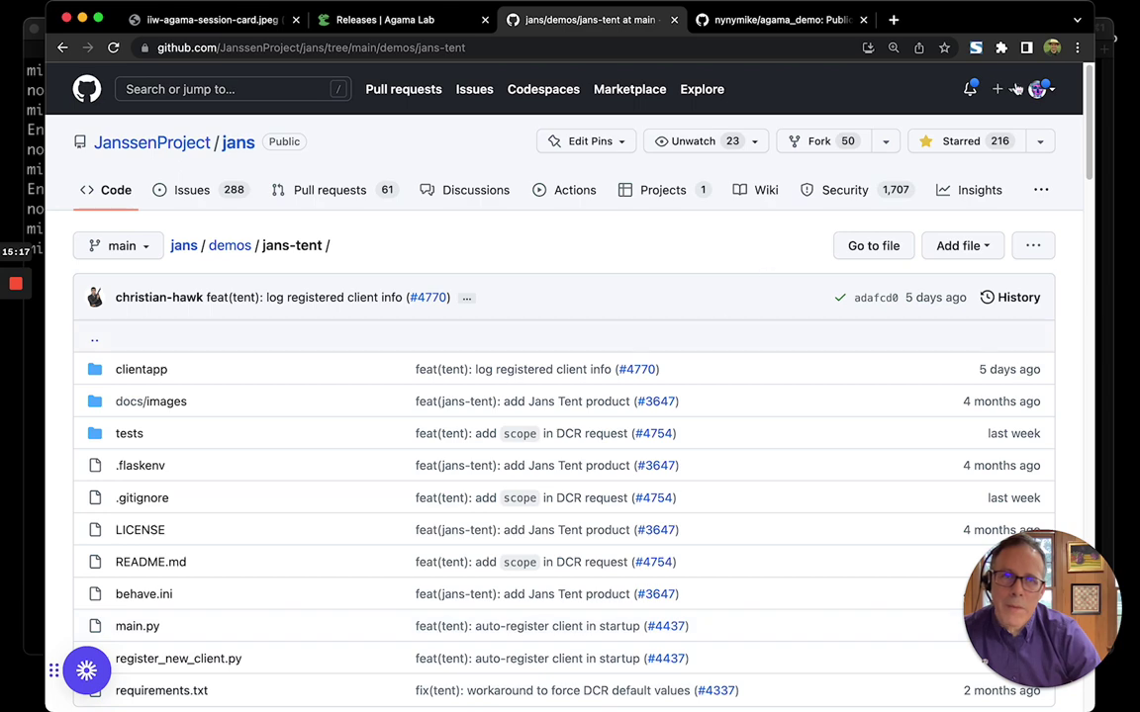
pyautogui.click(1079, 48)
pyautogui.click(986, 120)
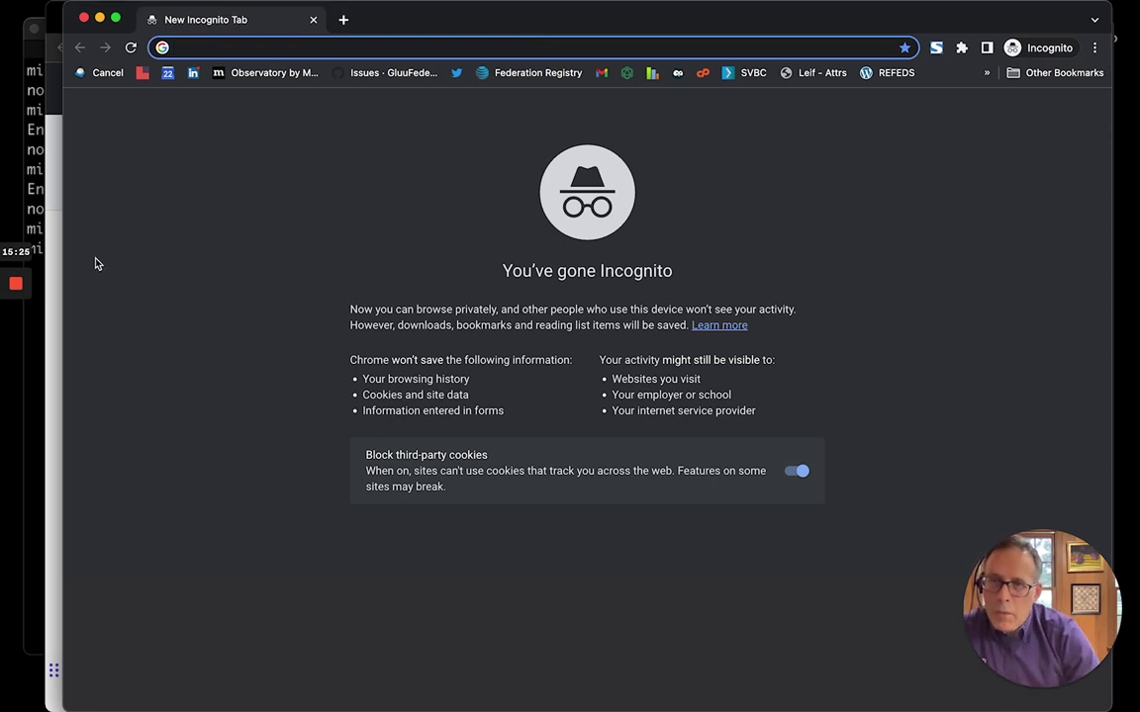
pyautogui.click(50, 287)
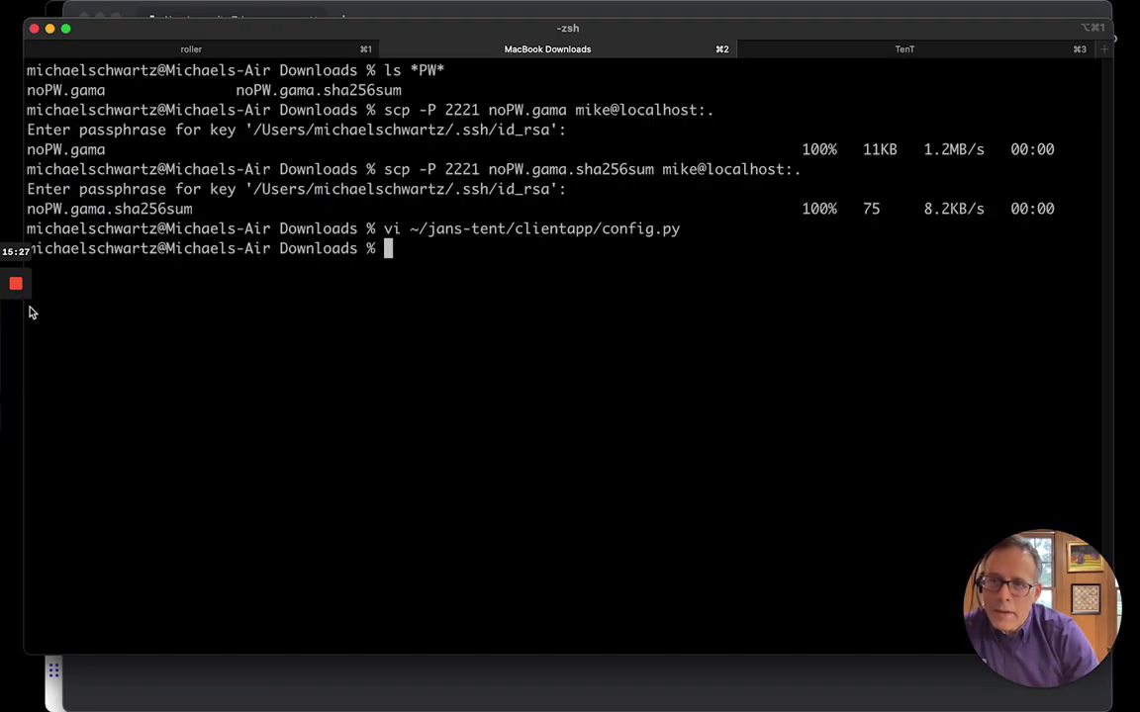
# Reload the Agama list to show noPW as Processed, then view and close its deployment details
pyautogui.click(246, 51)
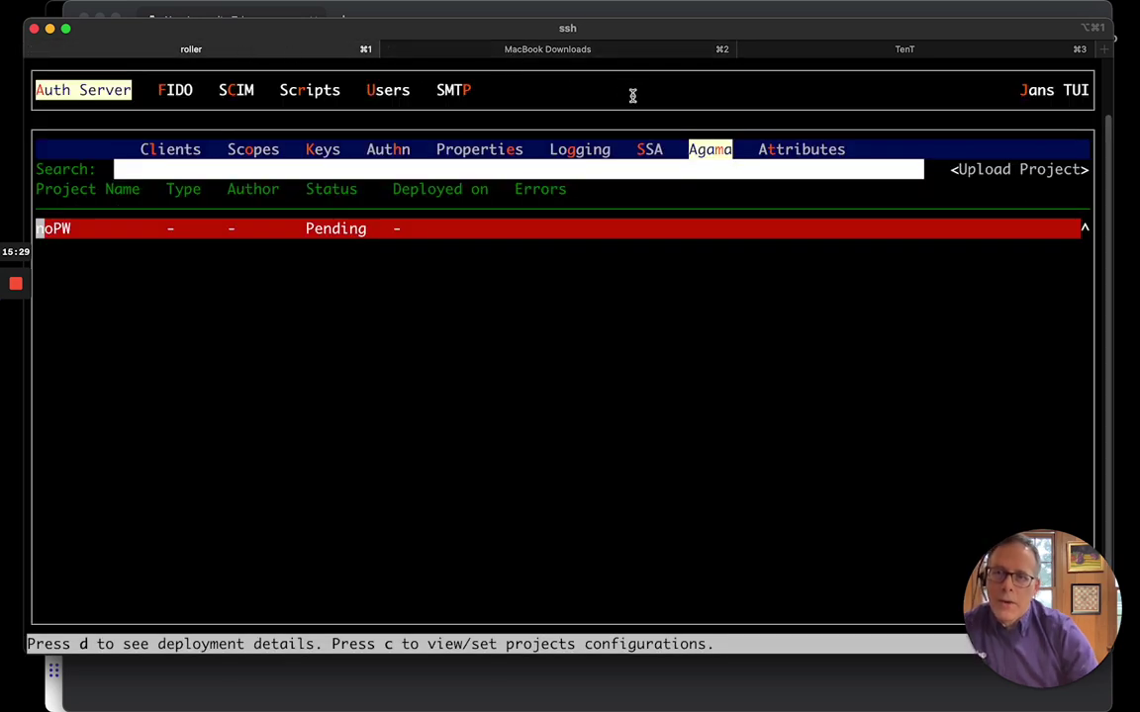
pyautogui.click(1019, 169)
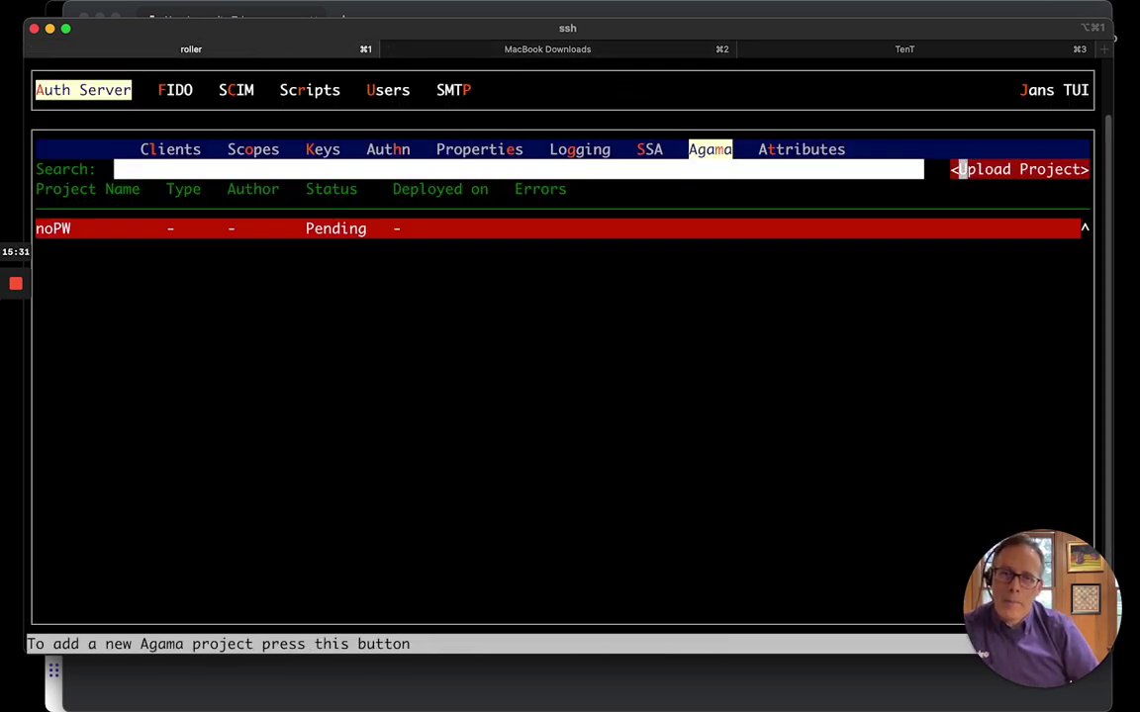
pyautogui.hotkey('shift', 'Tab')
pyautogui.hotkey('shift', 'Tab')
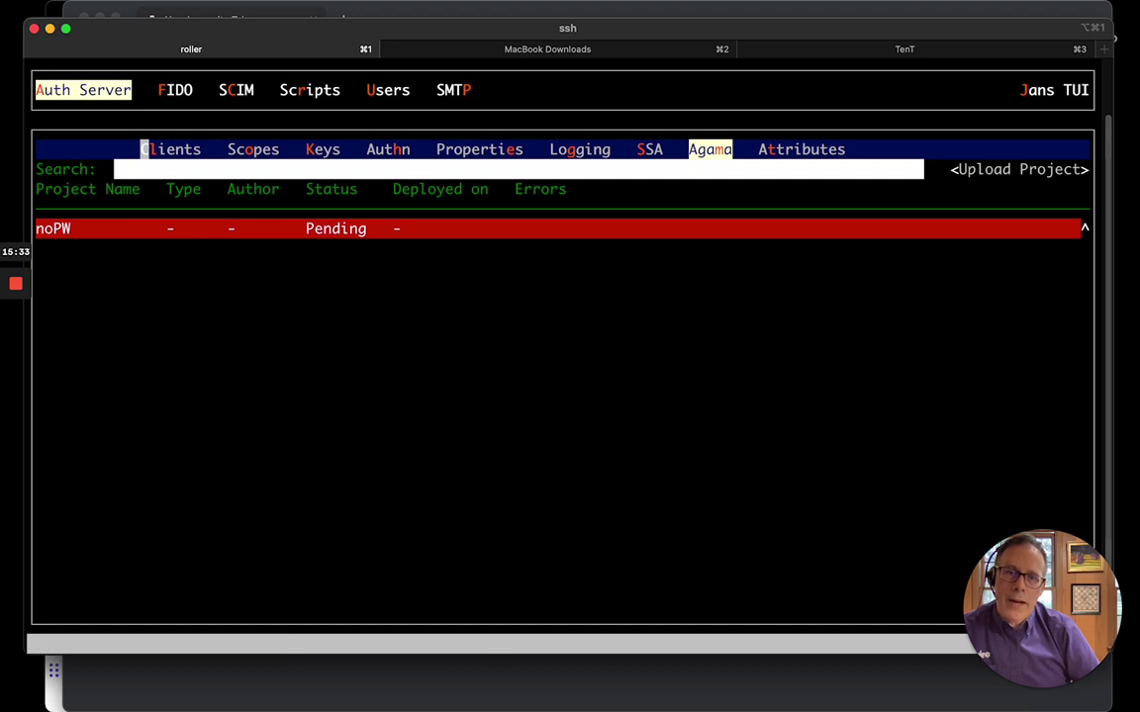
pyautogui.press('Left')
pyautogui.press('Left')
pyautogui.press('Right')
pyautogui.press('Right')
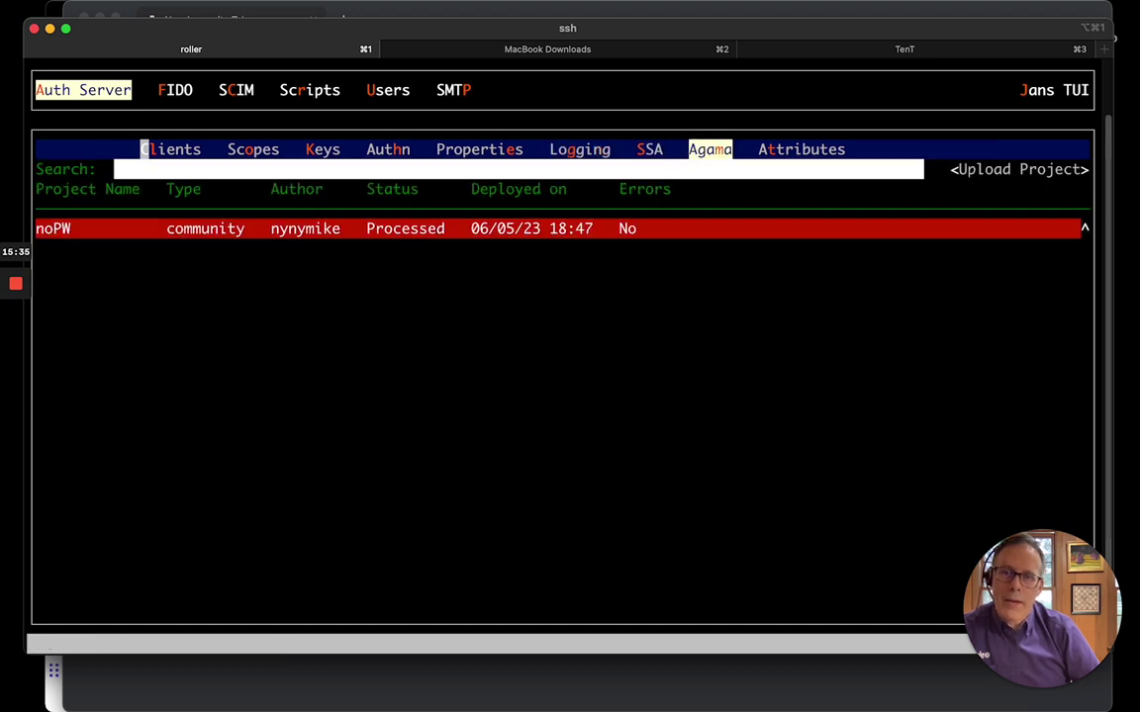
pyautogui.press('Tab')
pyautogui.press('Tab')
pyautogui.press('Tab')
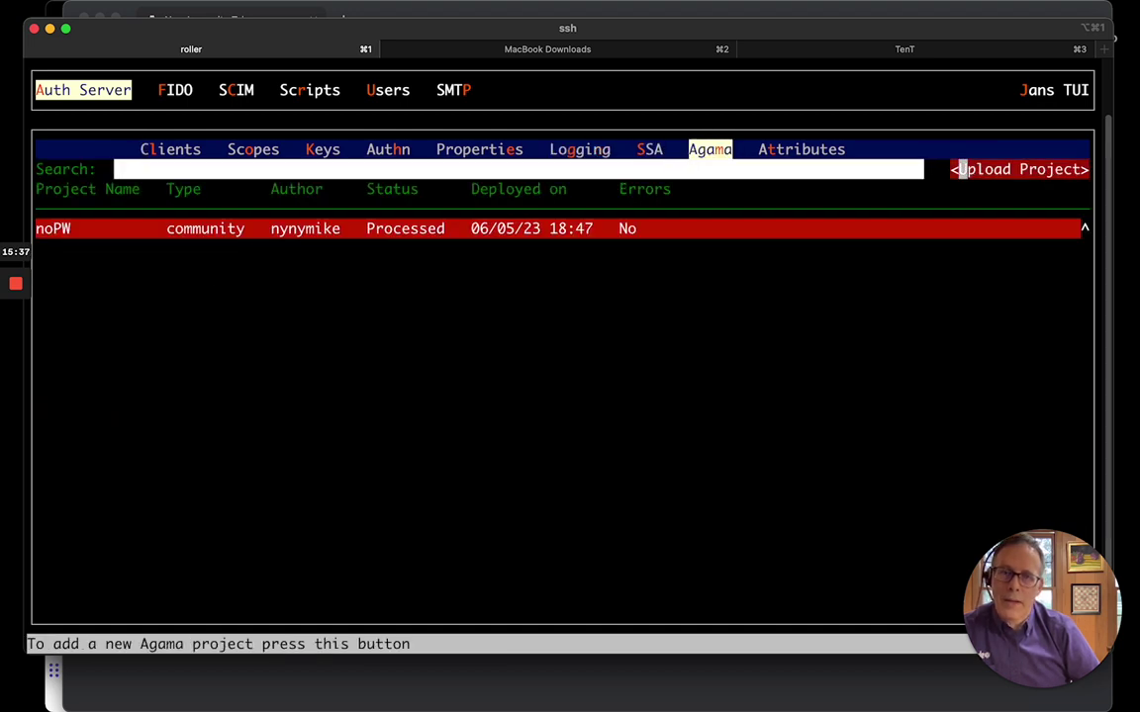
pyautogui.press('d')
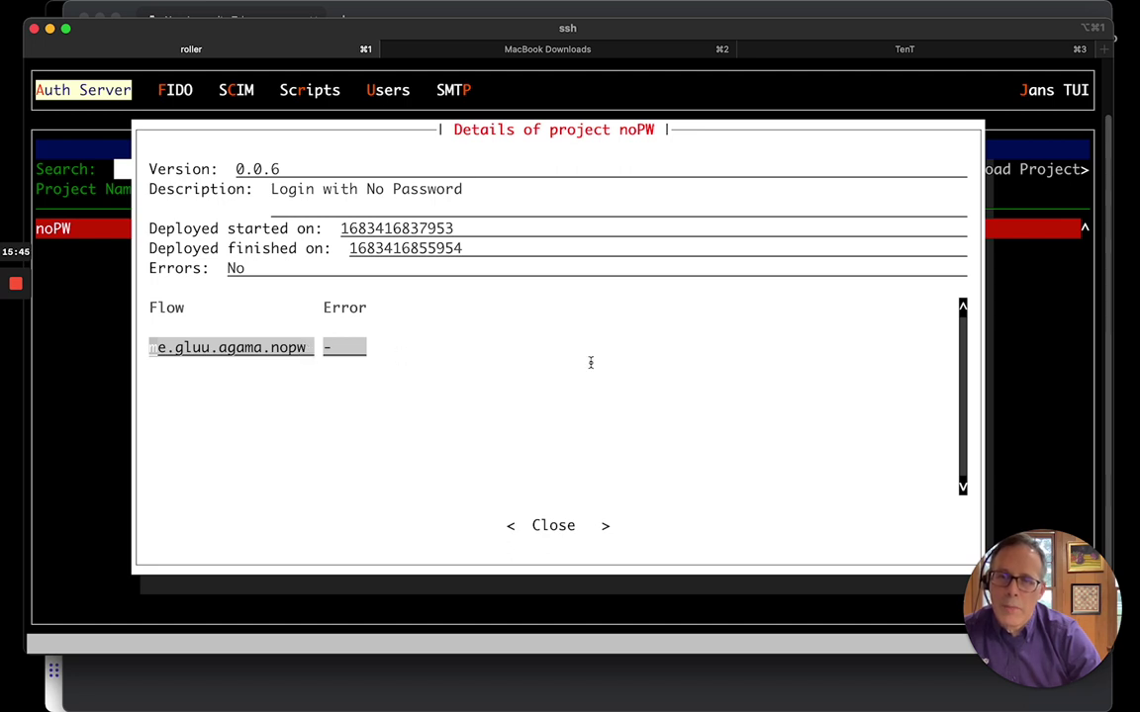
pyautogui.press('Tab')
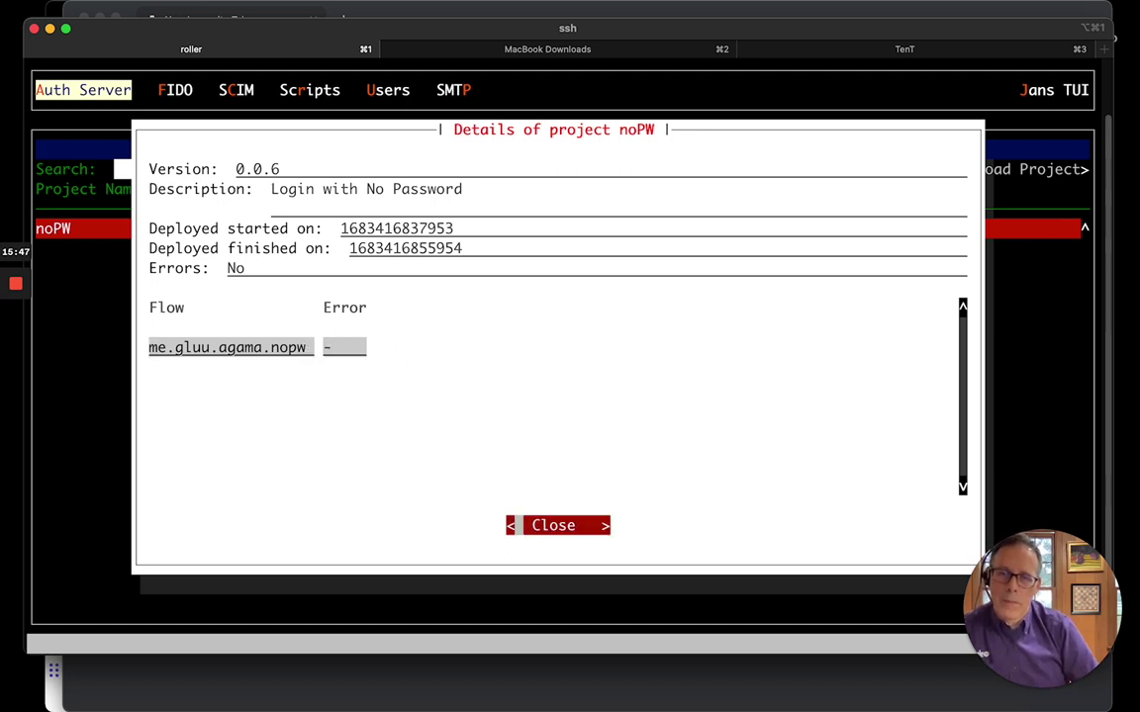
pyautogui.press('Return')
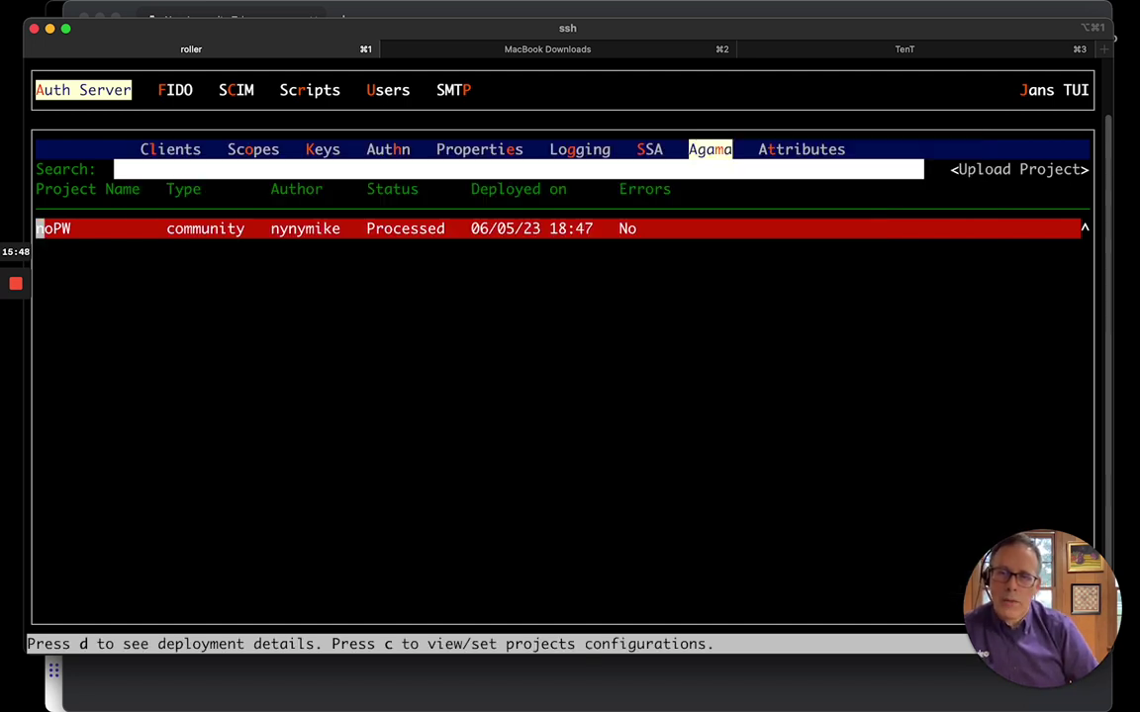
# Load the Tent app at localhost:9090 in incognito, proceeding past the certificate warning
pyautogui.click(275, 678)
pyautogui.moveTo(400, 31); pyautogui.dragTo(367, 27)
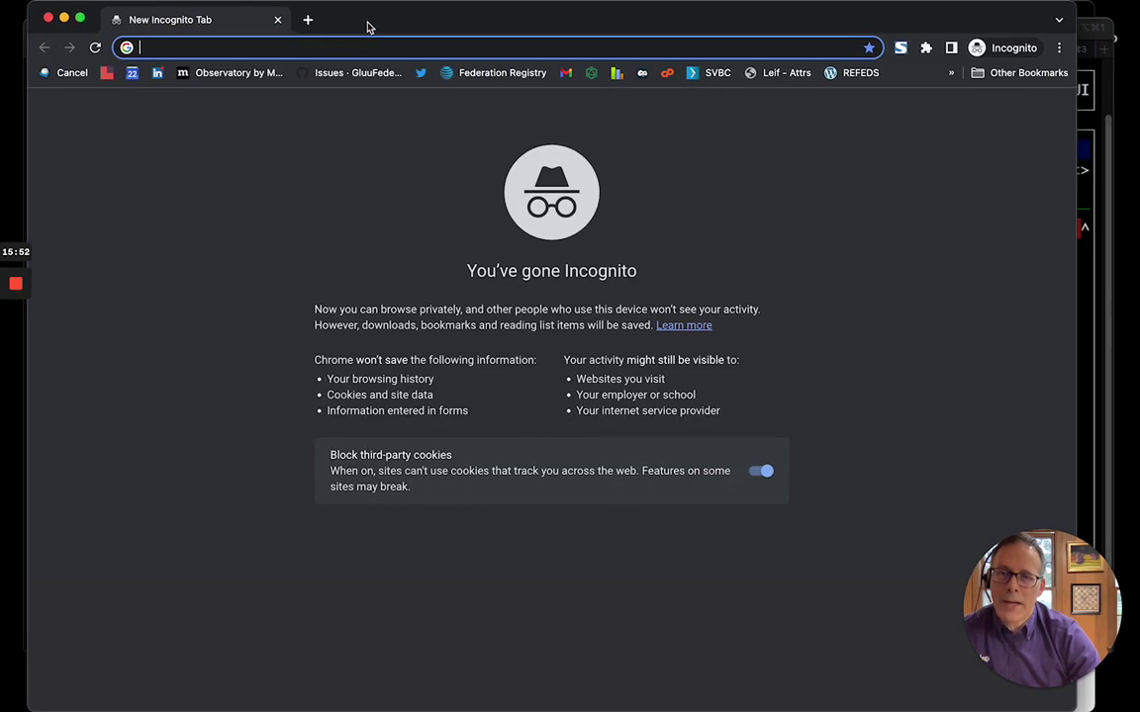
pyautogui.click(1058, 47)
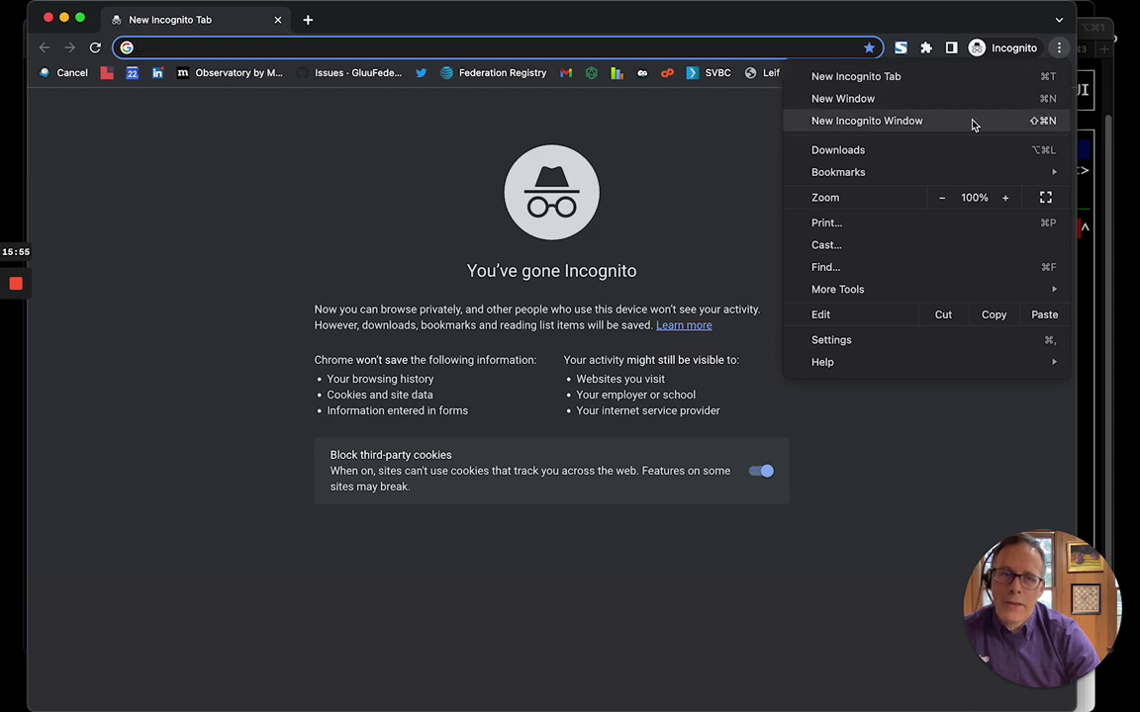
pyautogui.click(279, 39)
pyautogui.write('loc')
pyautogui.press('Return')
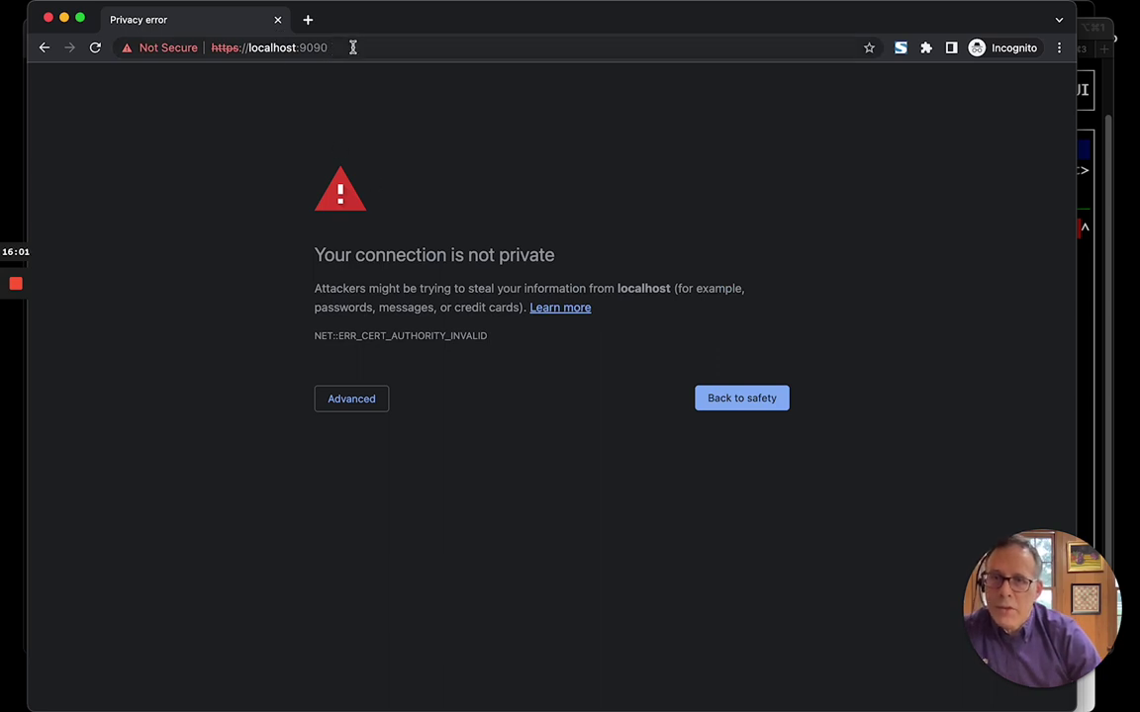
pyautogui.click(393, 46)
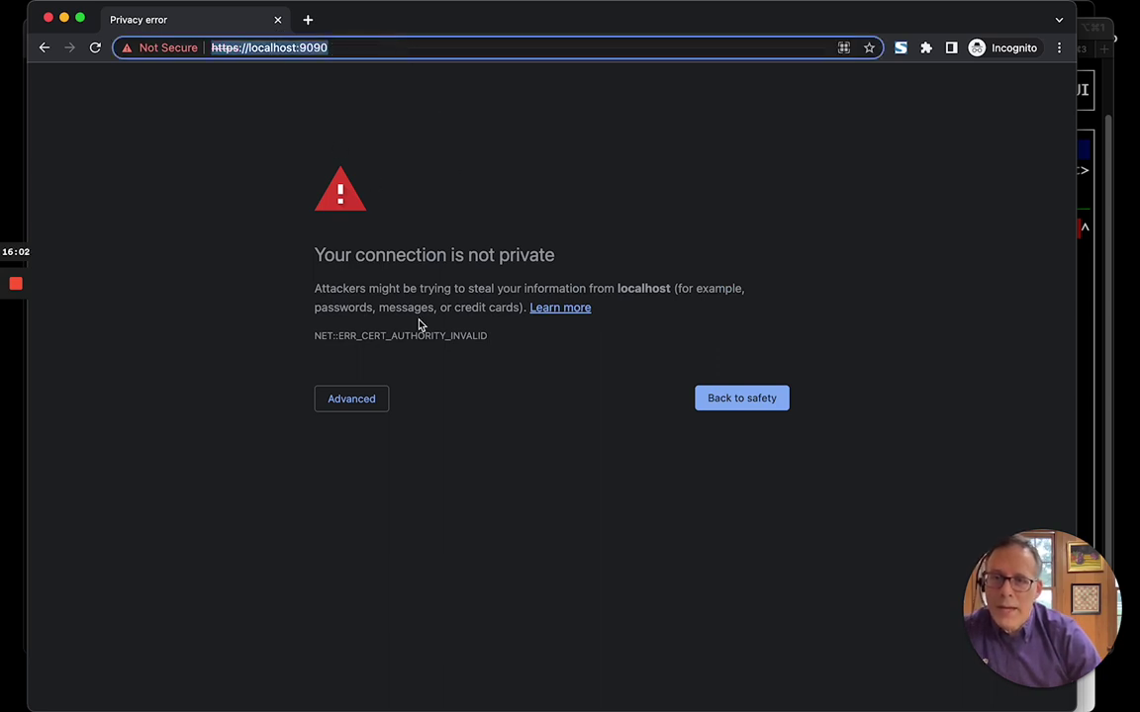
pyautogui.click(364, 401)
pyautogui.click(355, 520)
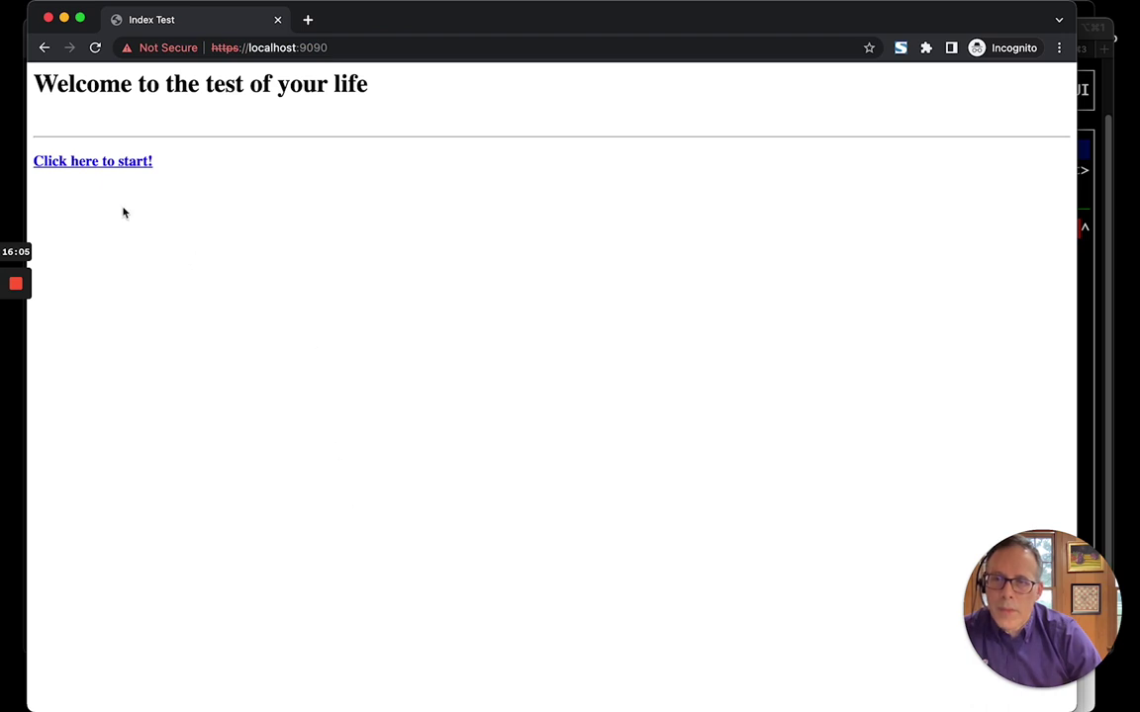
# Start the login test and sign in with username zorba
pyautogui.click(101, 162)
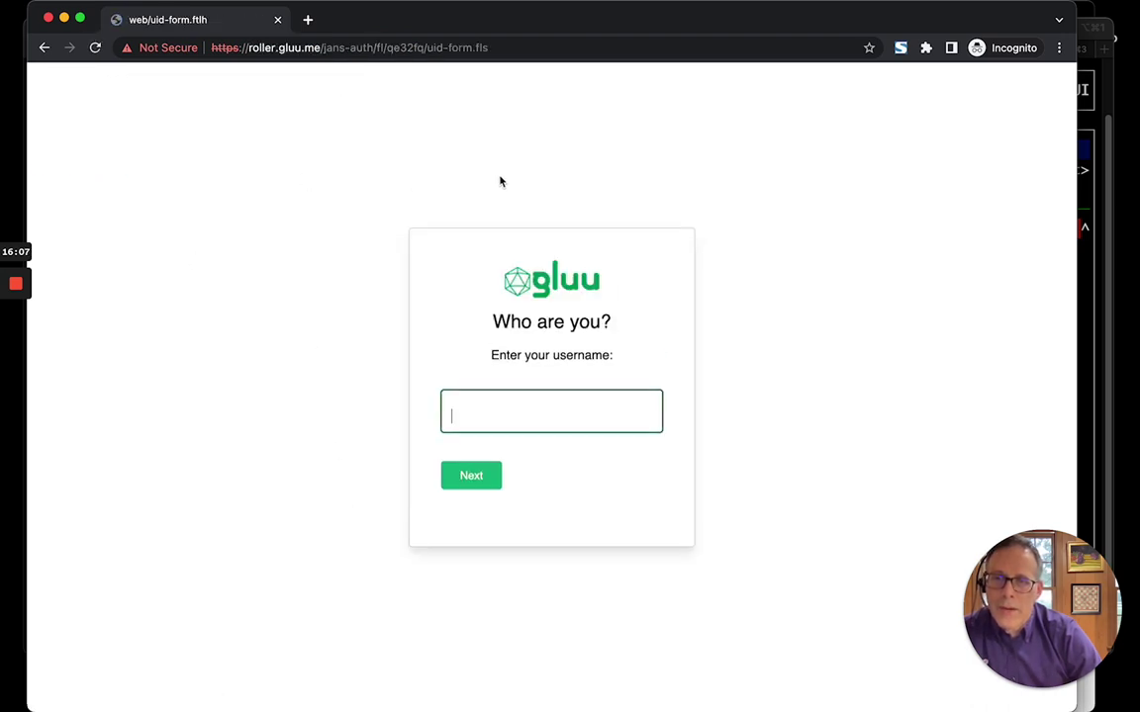
pyautogui.click(518, 417)
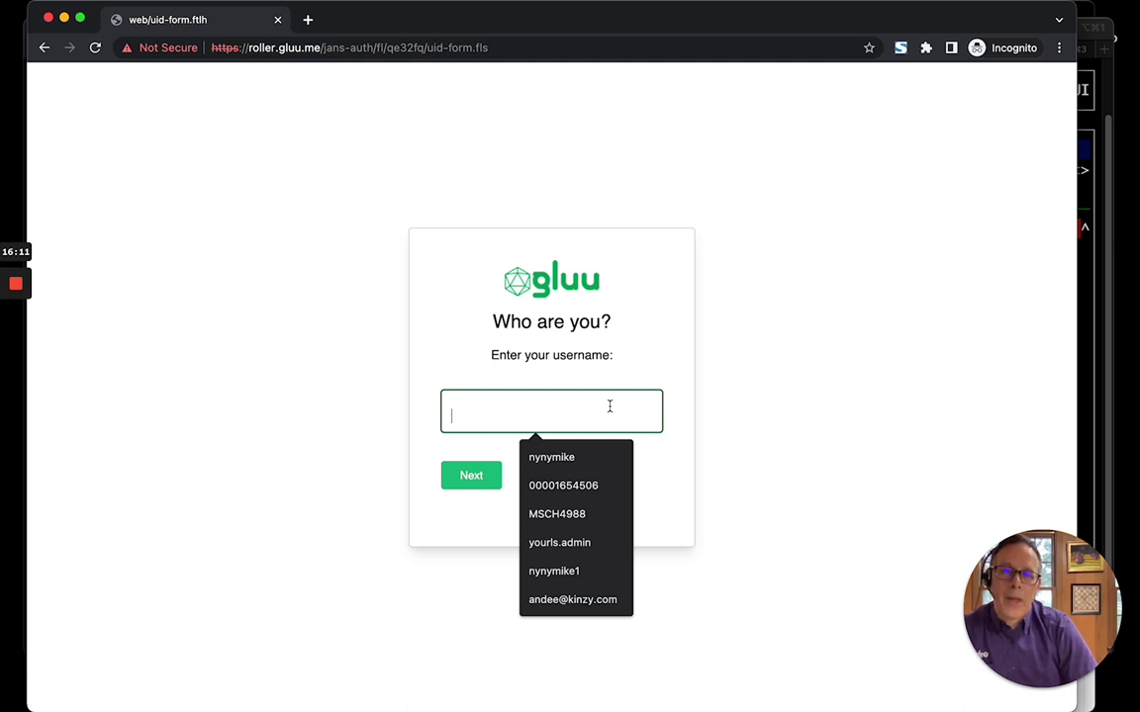
pyautogui.write('zorba')
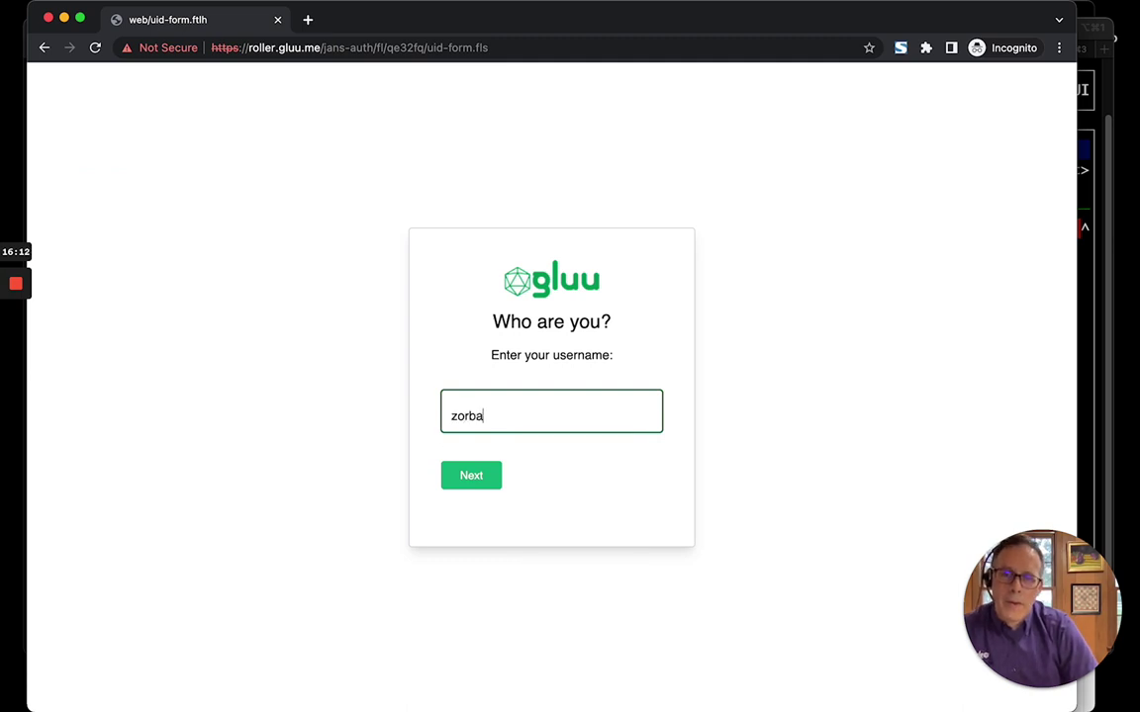
pyautogui.click(478, 480)
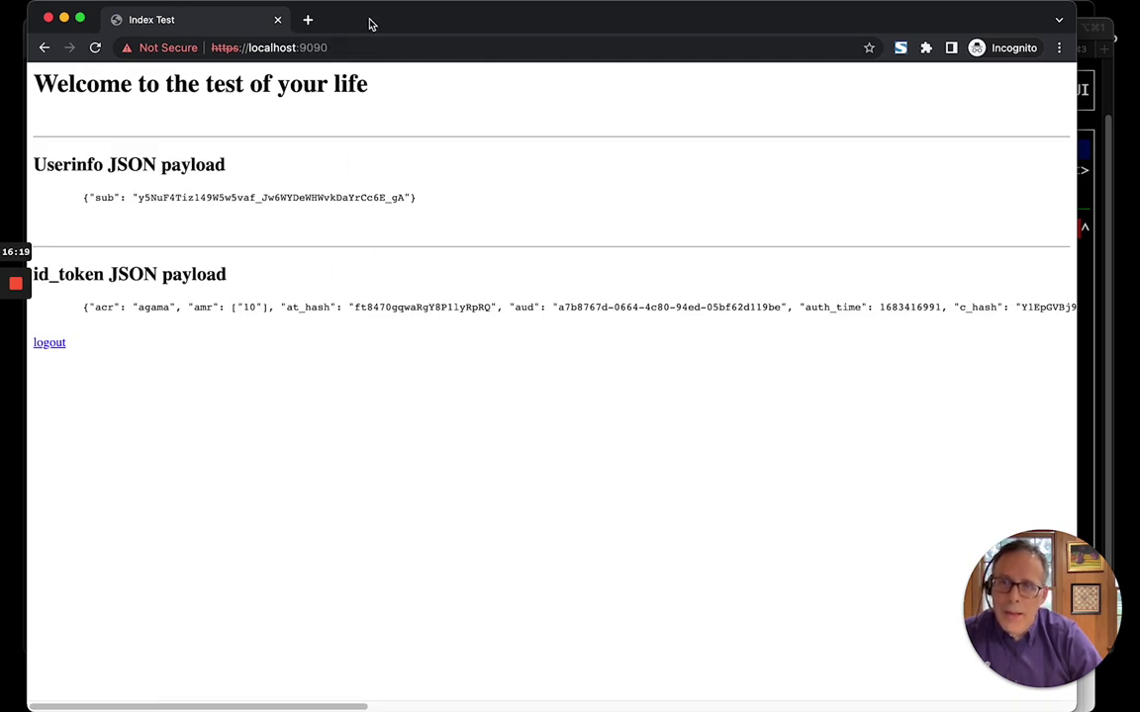
# In Jans TUI, move from the Agama tab to the Users section of the top menu
pyautogui.moveTo(371, 22); pyautogui.dragTo(544, 31)
pyautogui.click(178, 269)
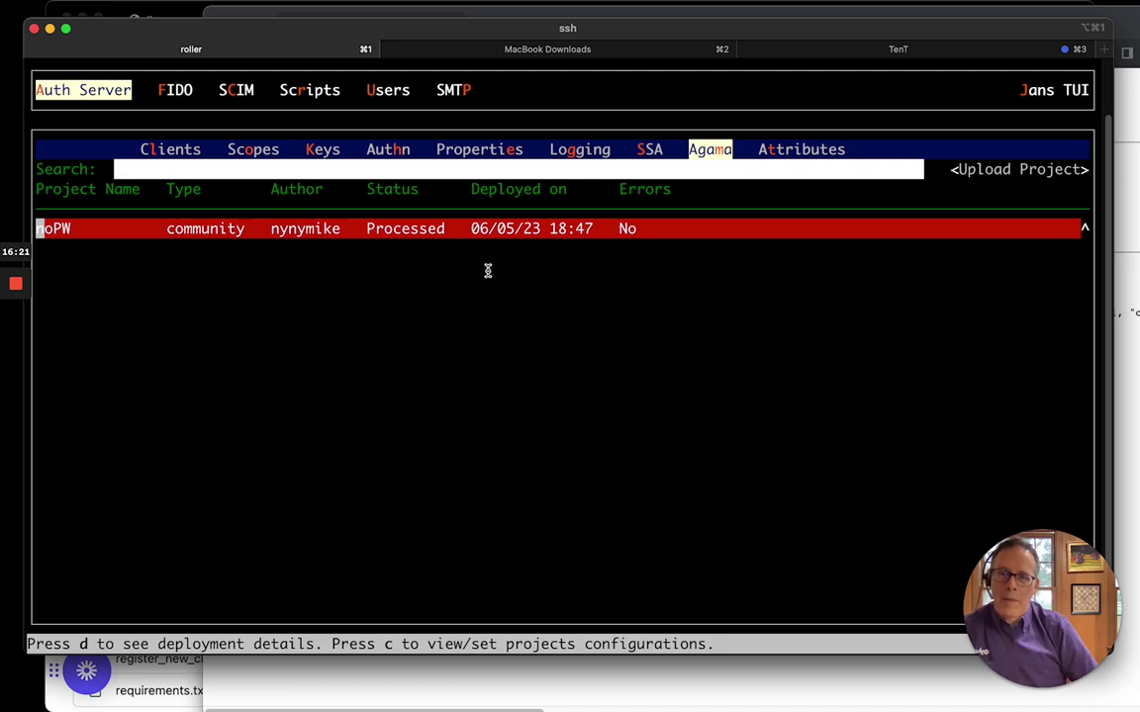
pyautogui.hotkey('shift', 'Tab')
pyautogui.hotkey('shift', 'Tab')
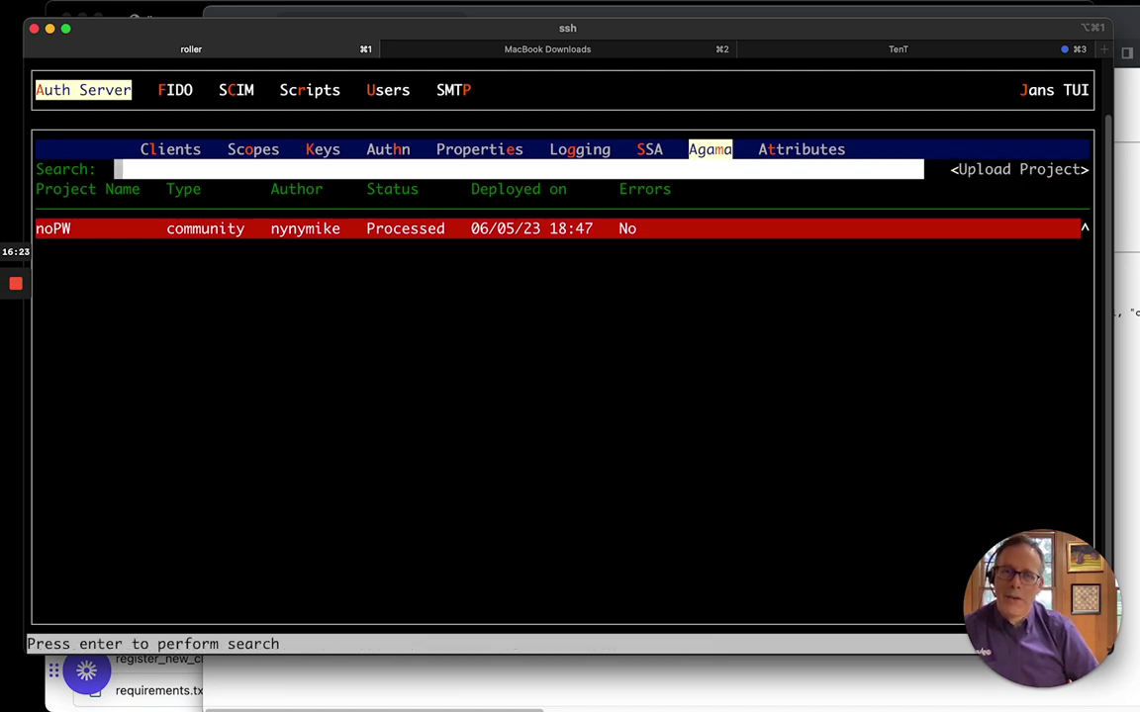
pyautogui.press('Right')
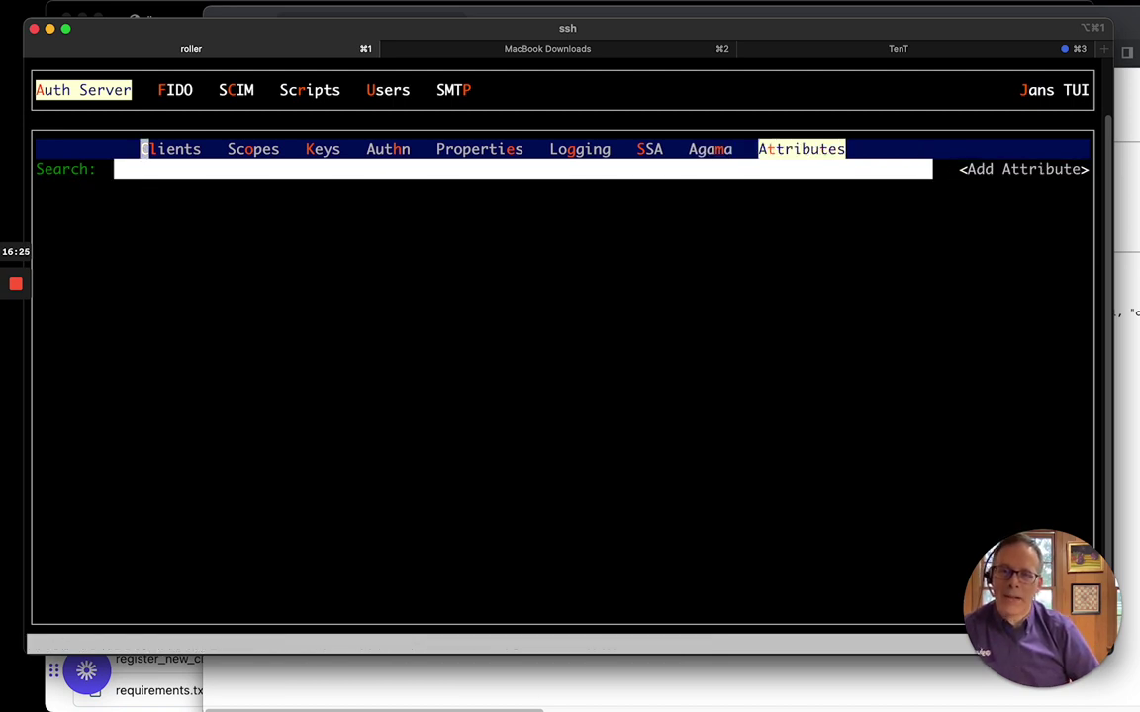
pyautogui.press('Left')
pyautogui.press('Left')
pyautogui.press('Left')
pyautogui.press('Left')
pyautogui.press('Left')
pyautogui.hotkey('shift', 'Tab')
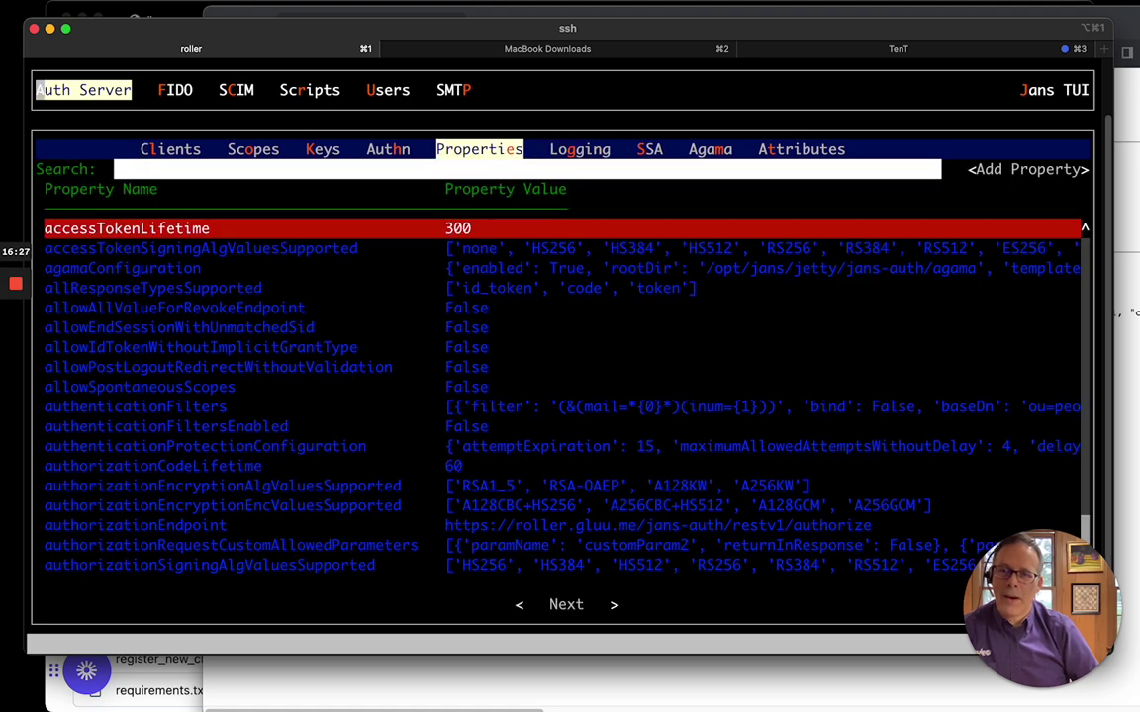
pyautogui.press('Right')
pyautogui.press('Right')
pyautogui.press('Right')
pyautogui.press('Right')
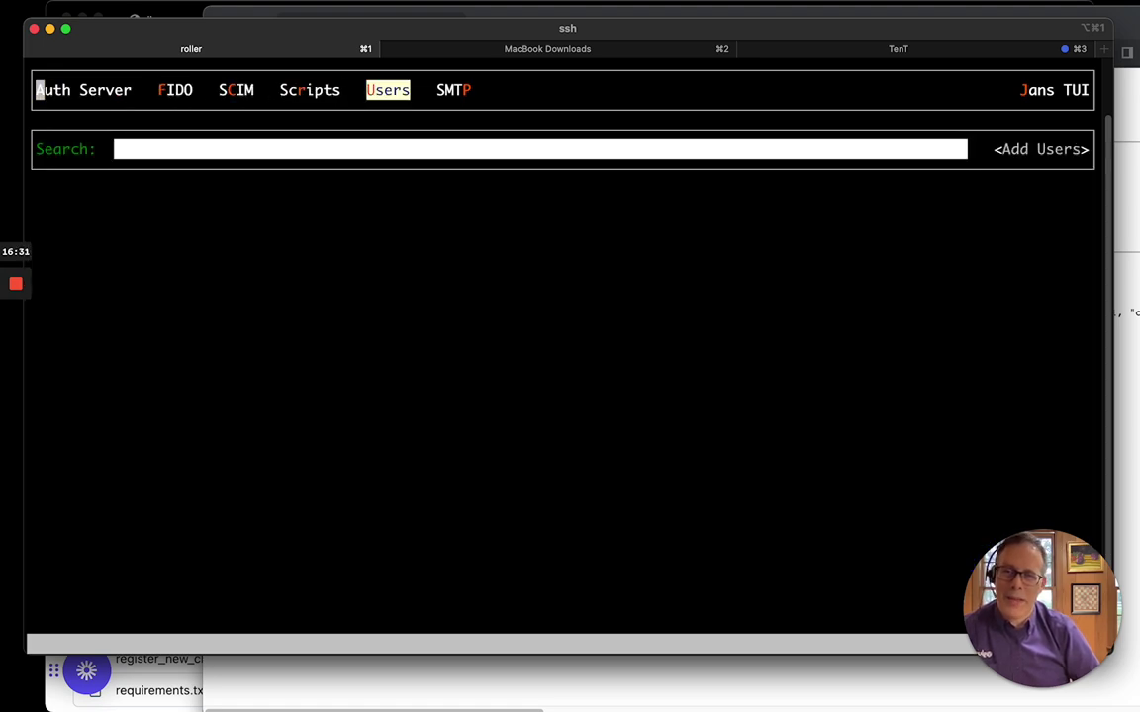
# Search Users for zorba, open the found user's details, and close them unchanged
pyautogui.press('Tab')
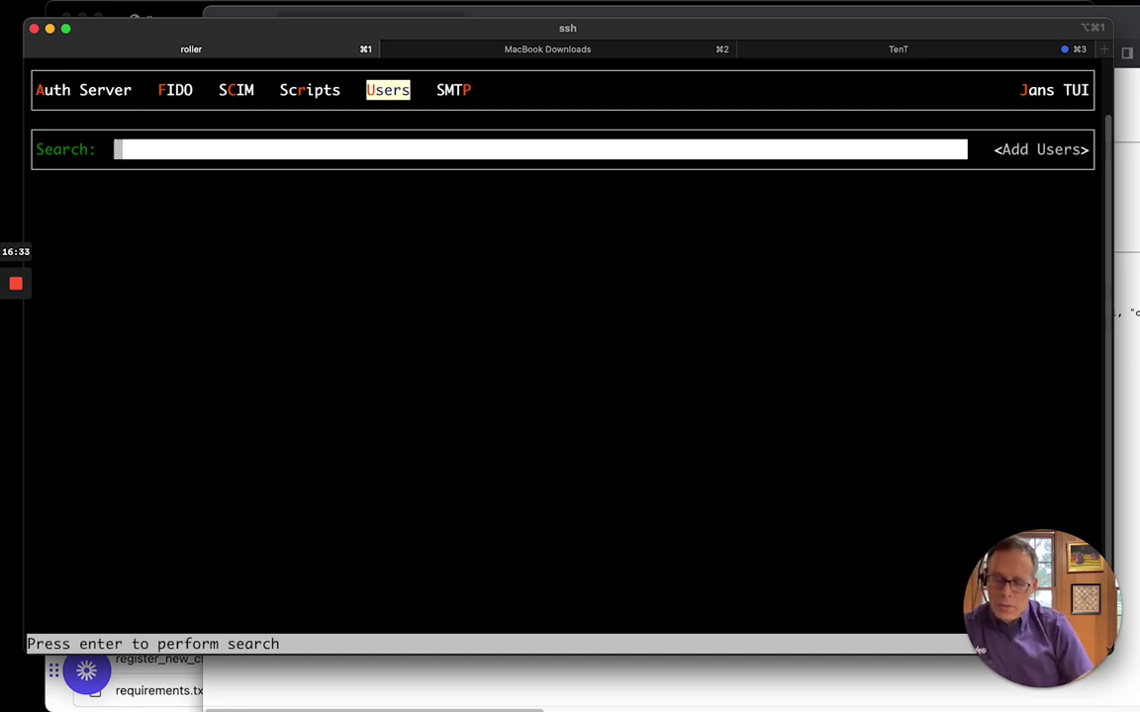
pyautogui.write('zorba')
pyautogui.press('Return')
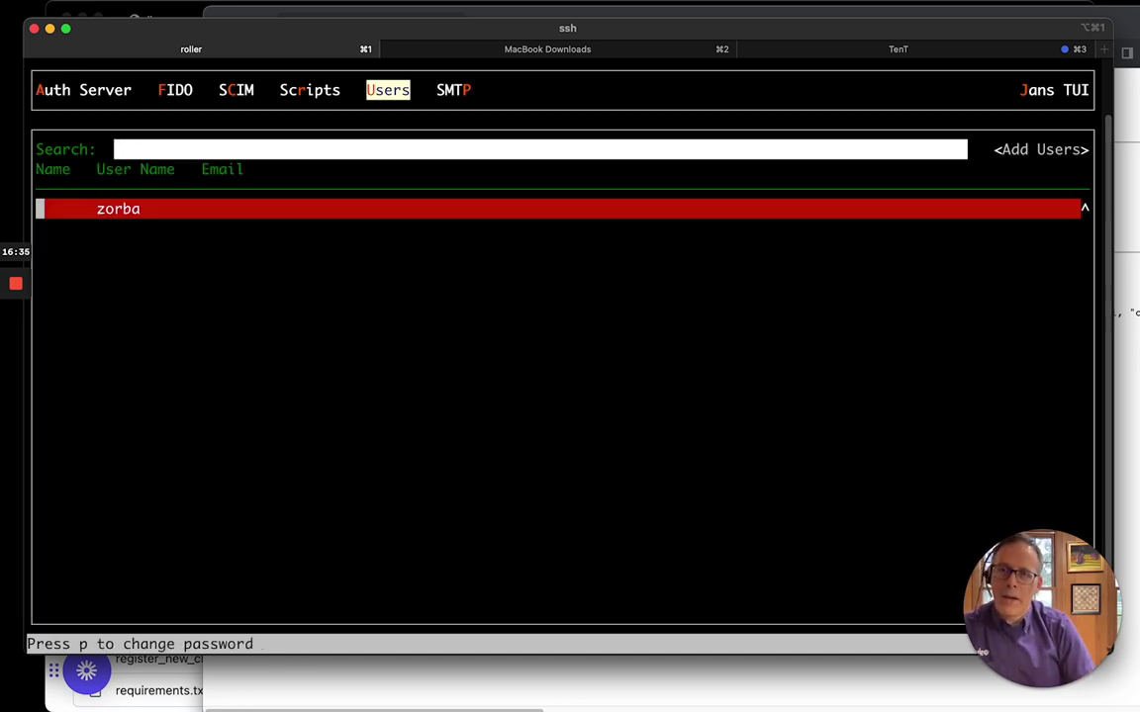
pyautogui.press('Tab')
pyautogui.press('Tab')
pyautogui.press('Tab')
pyautogui.press('Tab')
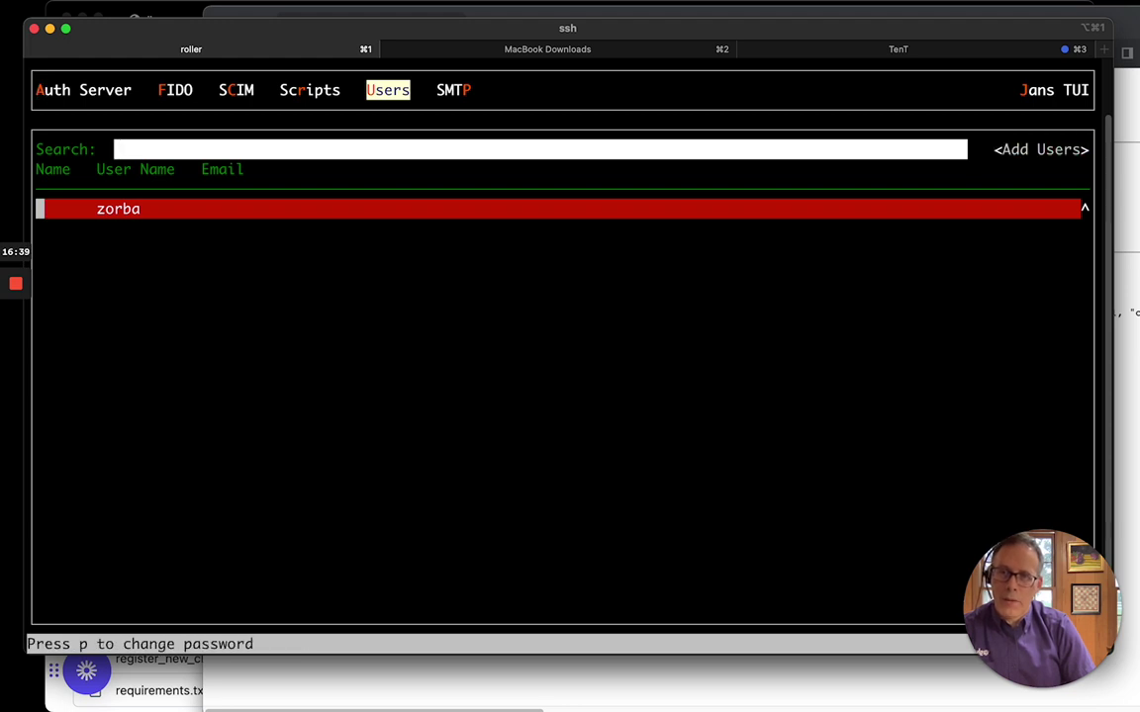
pyautogui.press('Return')
pyautogui.press('Tab')
pyautogui.press('Tab')
pyautogui.press('Tab')
pyautogui.press('Tab')
pyautogui.press('Tab')
pyautogui.press('Tab')
pyautogui.press('Tab')
pyautogui.press('Tab')
pyautogui.press('Tab')
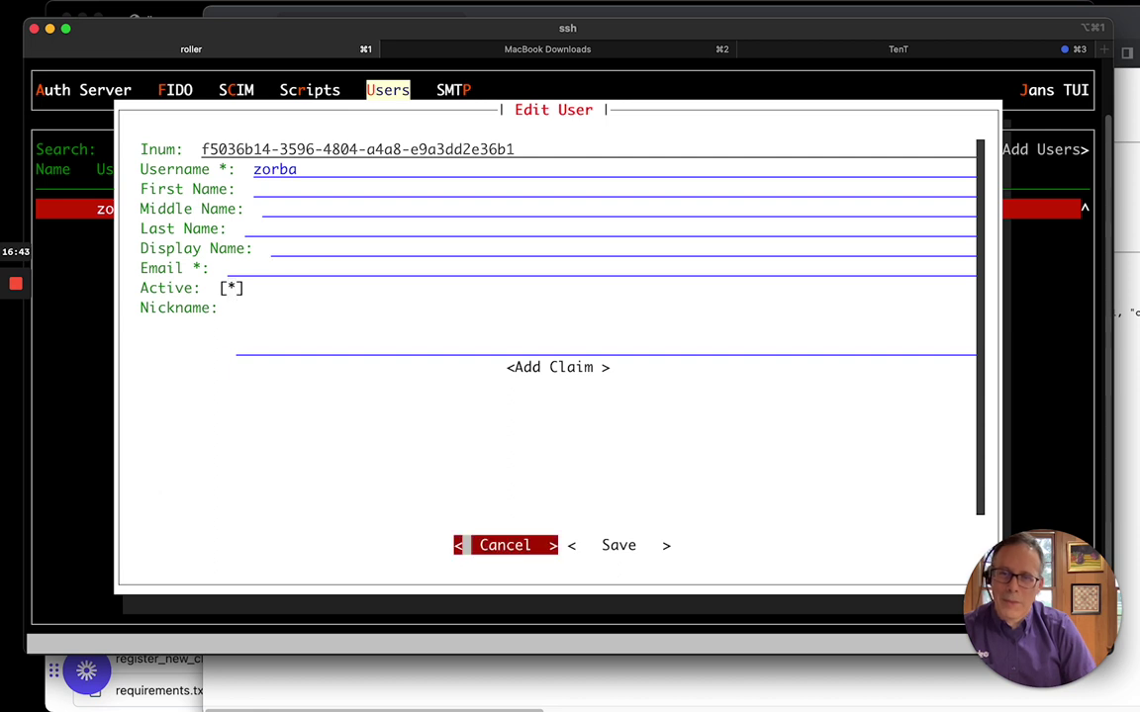
pyautogui.press('Return')
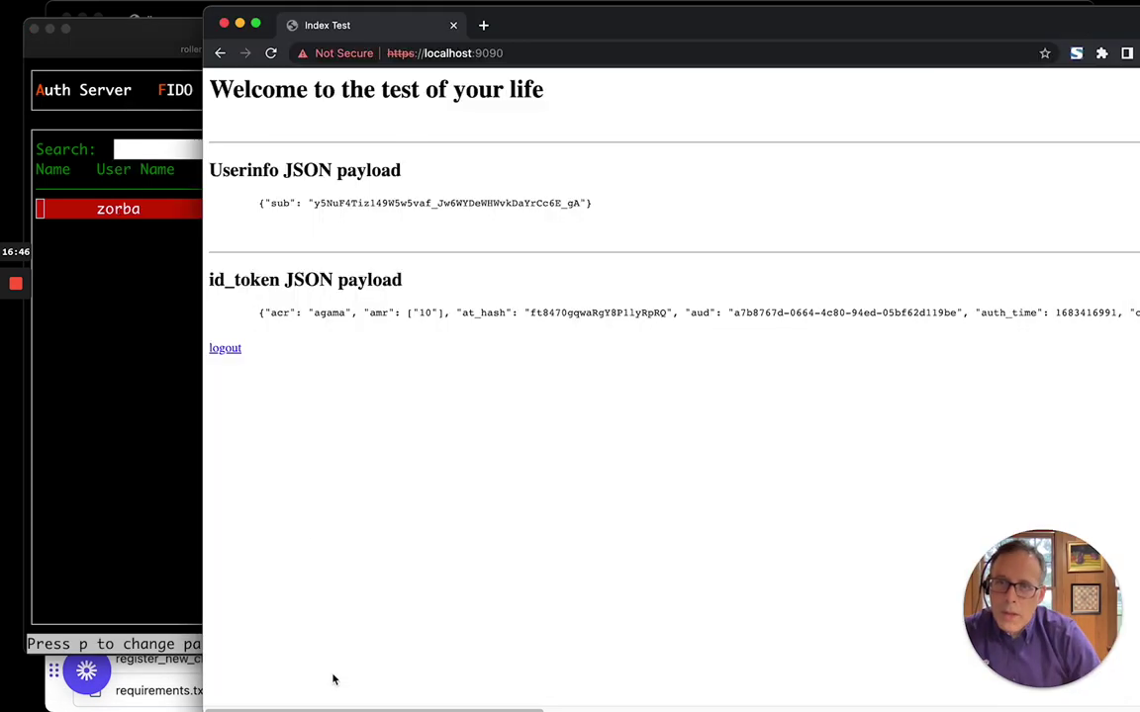
# Close the Index Test window and open a new incognito window
pyautogui.click(333, 679)
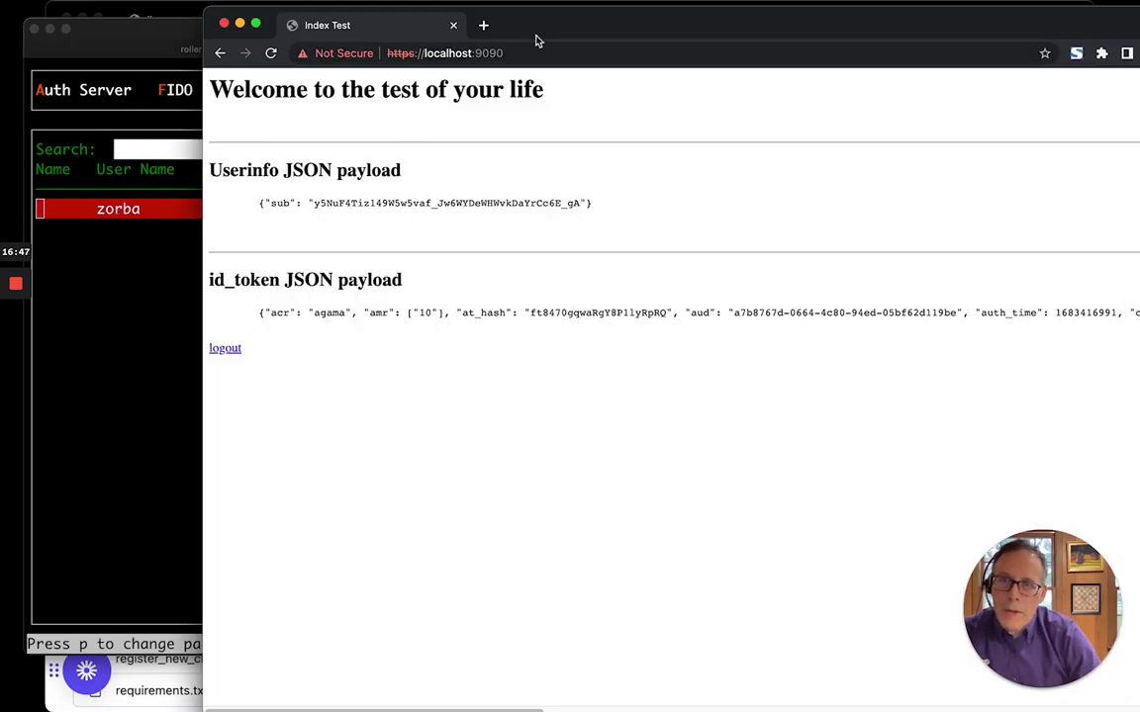
pyautogui.moveTo(537, 39); pyautogui.dragTo(393, 29)
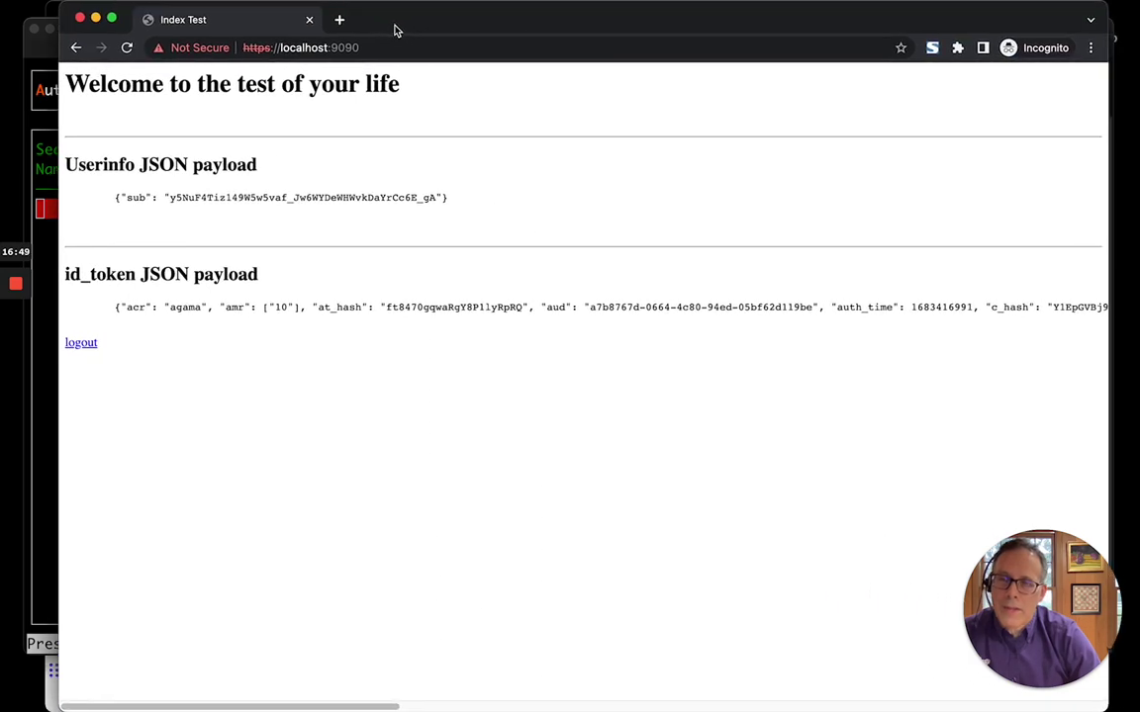
pyautogui.click(79, 18)
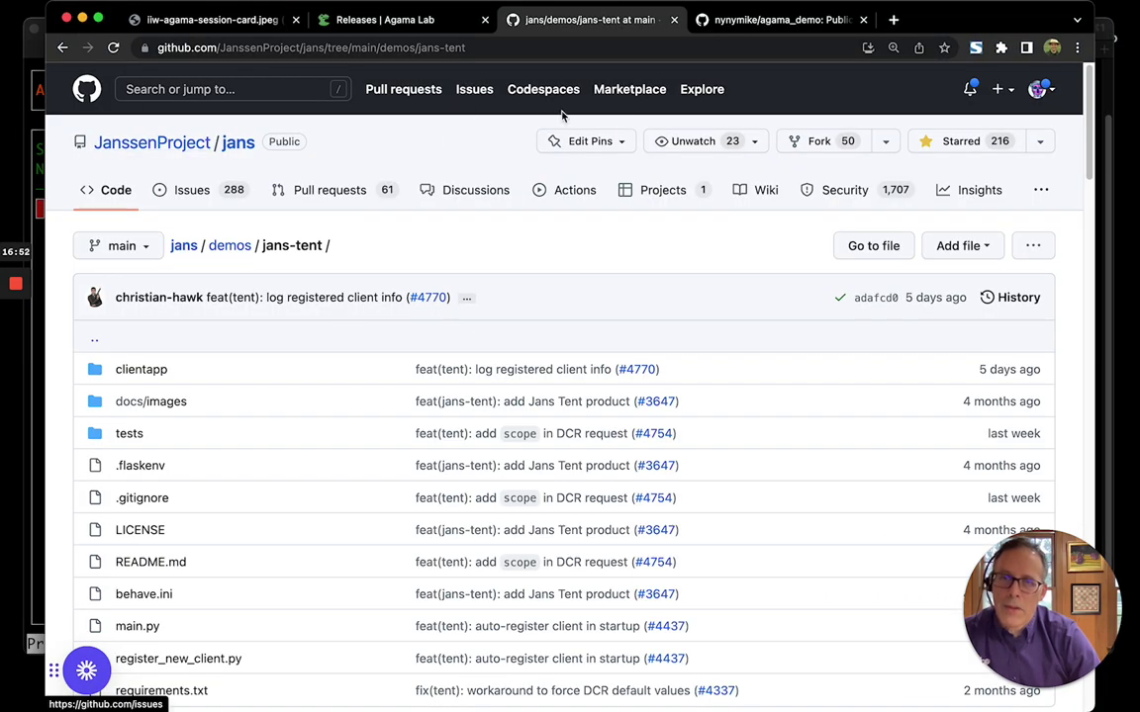
pyautogui.click(1078, 47)
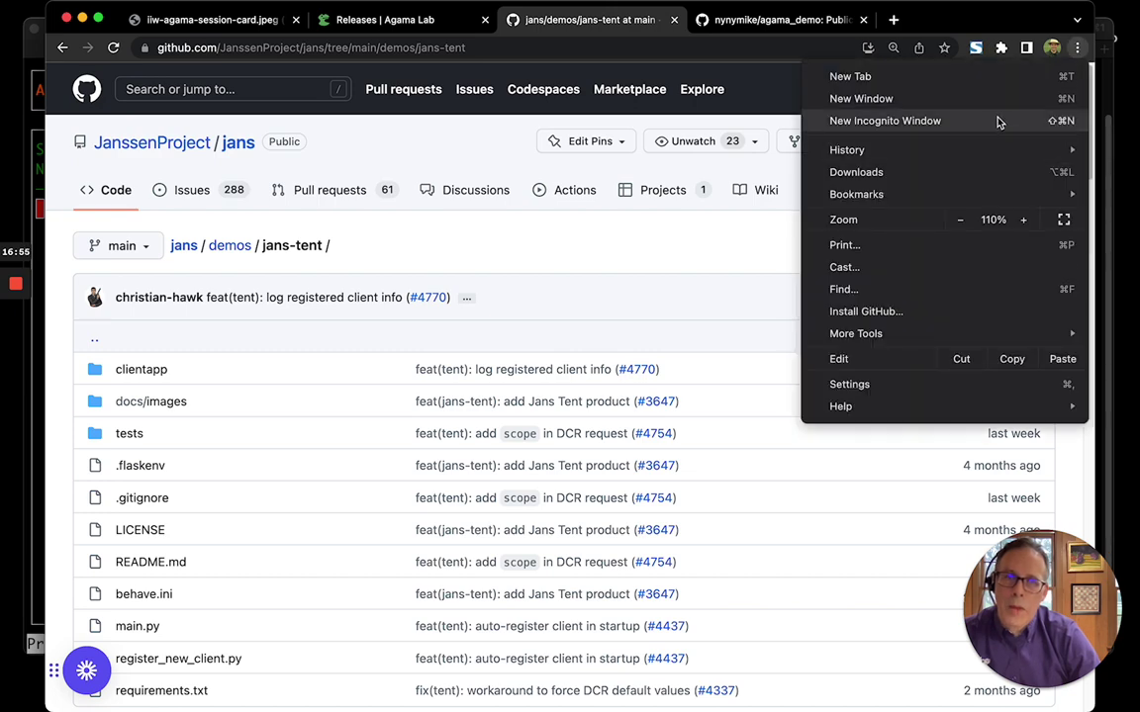
pyautogui.click(997, 121)
# Load localhost:9090 and proceed past the certificate warning
pyautogui.write('localhost:9090')
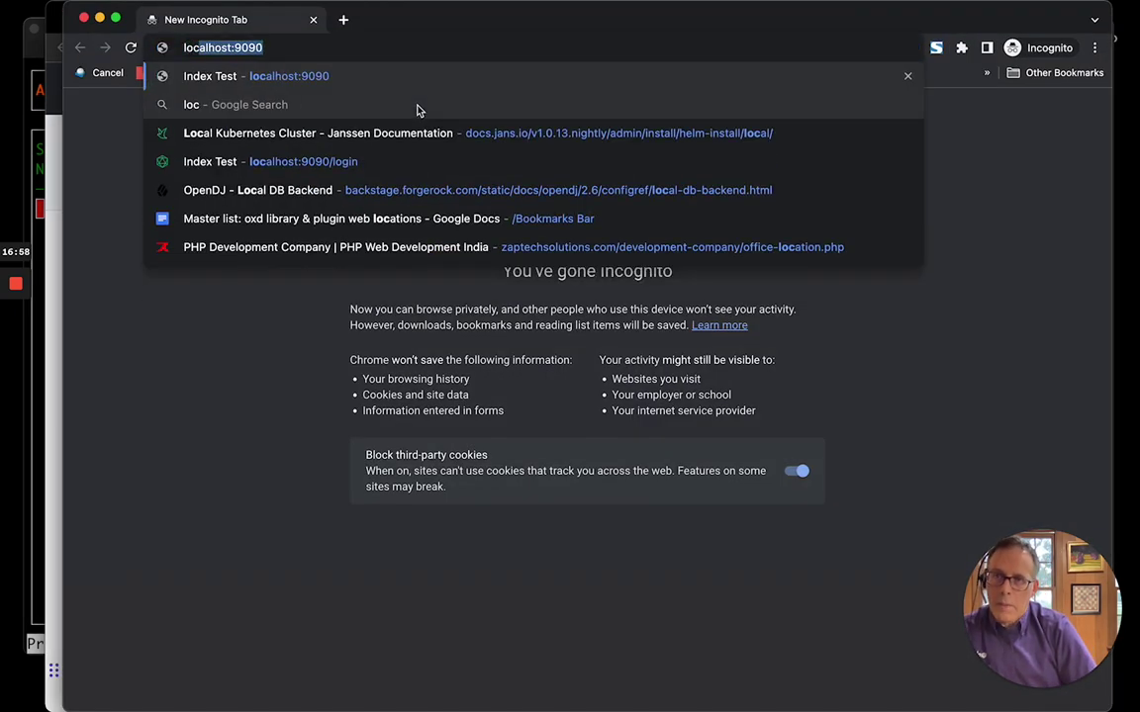
pyautogui.press('Return')
pyautogui.rightClick(396, 306)
pyautogui.click(446, 374)
pyautogui.click(503, 20)
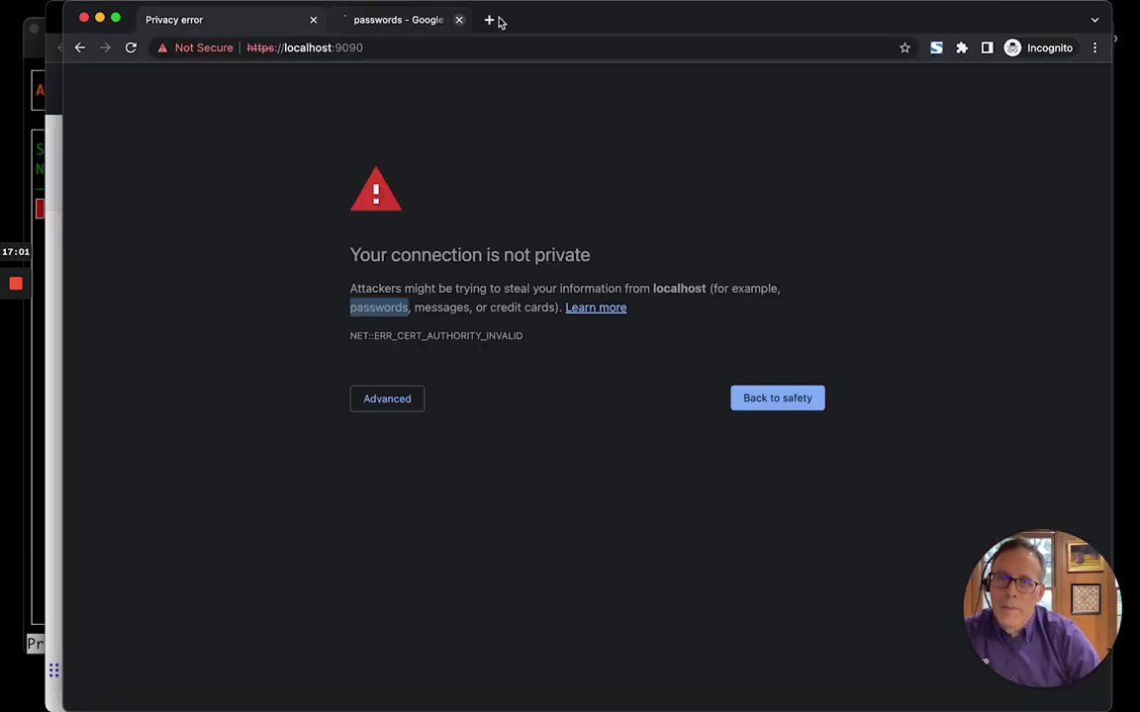
pyautogui.click(386, 399)
pyautogui.click(377, 519)
# Start the login test with username bob, reaching the 'Sorry Not You' page
pyautogui.click(145, 173)
pyautogui.click(593, 406)
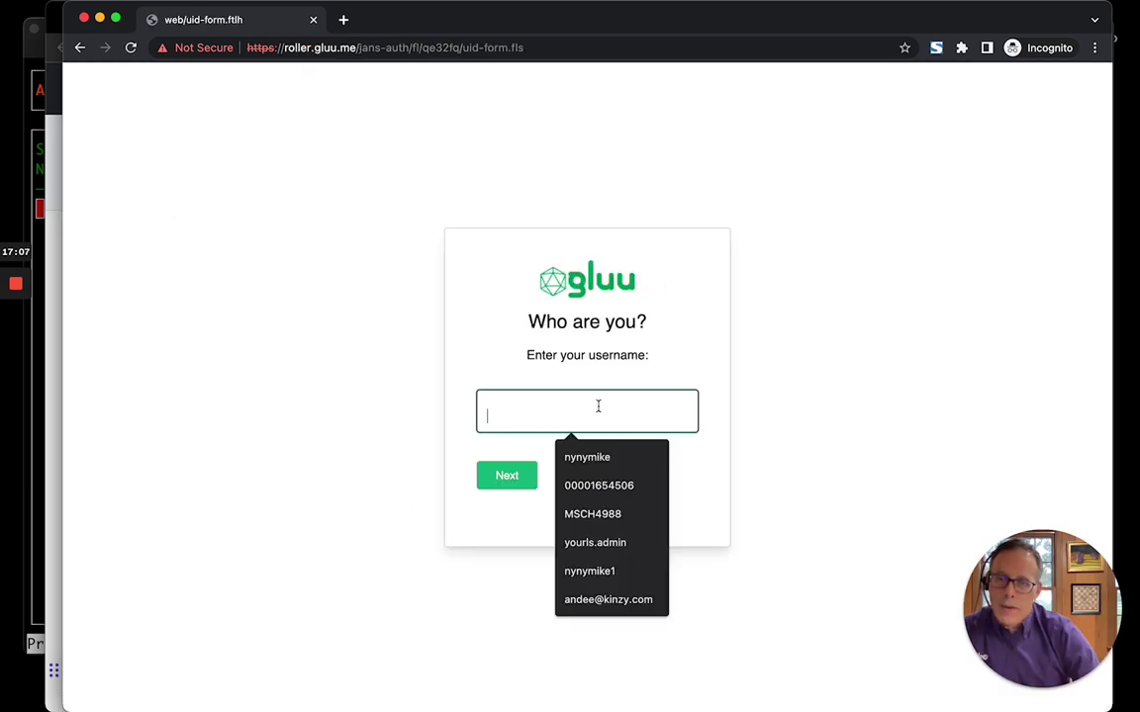
pyautogui.write('bob')
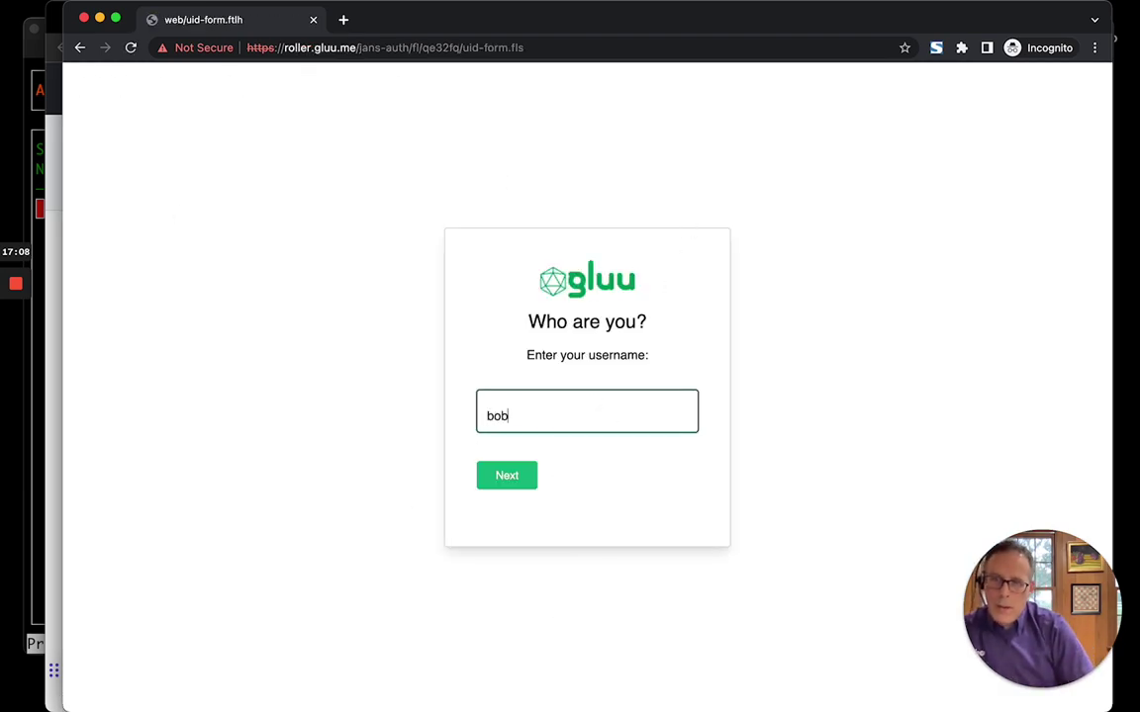
pyautogui.click(495, 476)
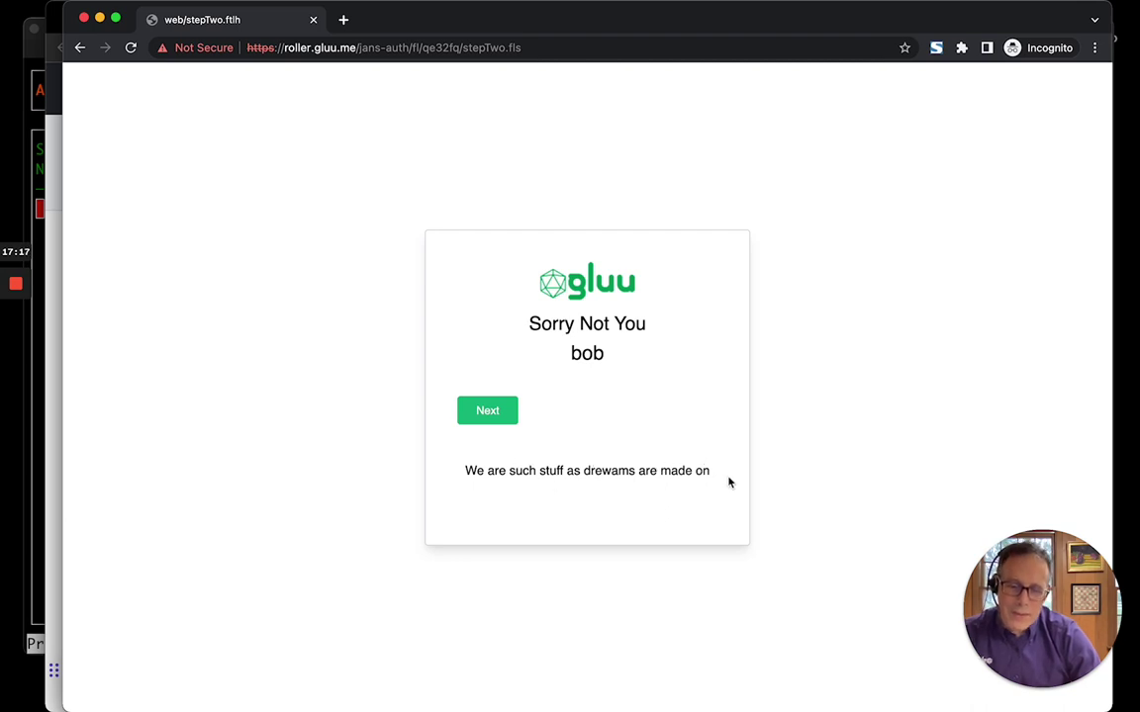
pyautogui.moveTo(712, 471); pyautogui.dragTo(440, 479)
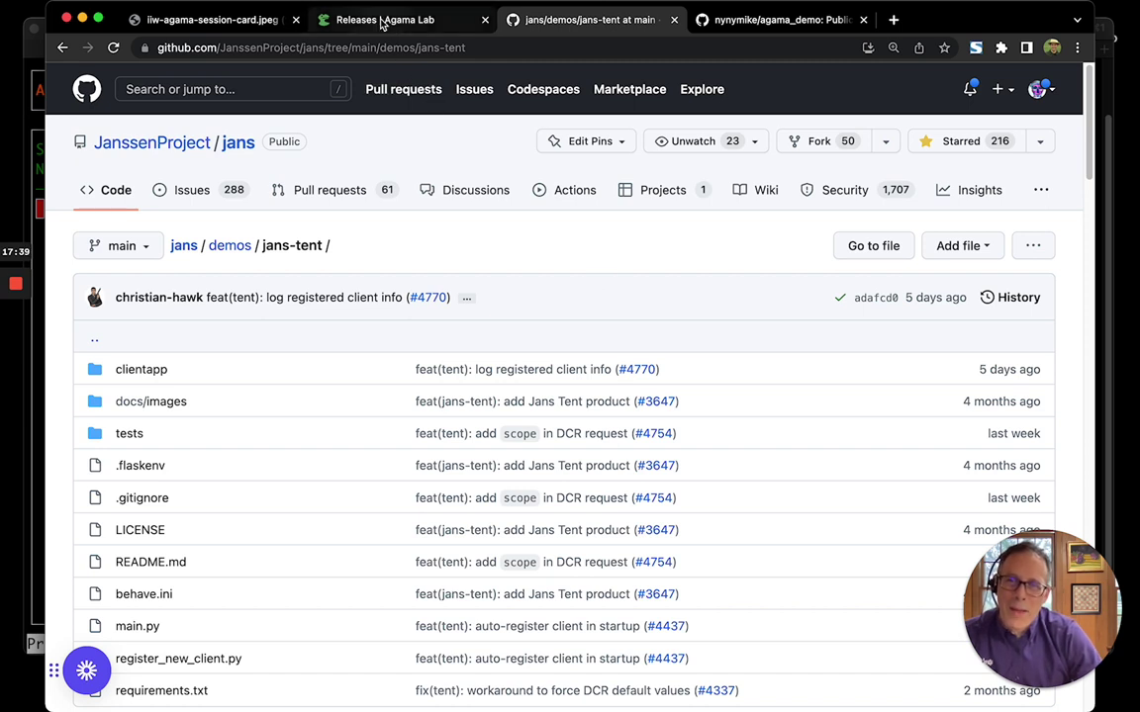
# Open a new tab and load agama-lab.gluu.org by typing agama
pyautogui.click(893, 19)
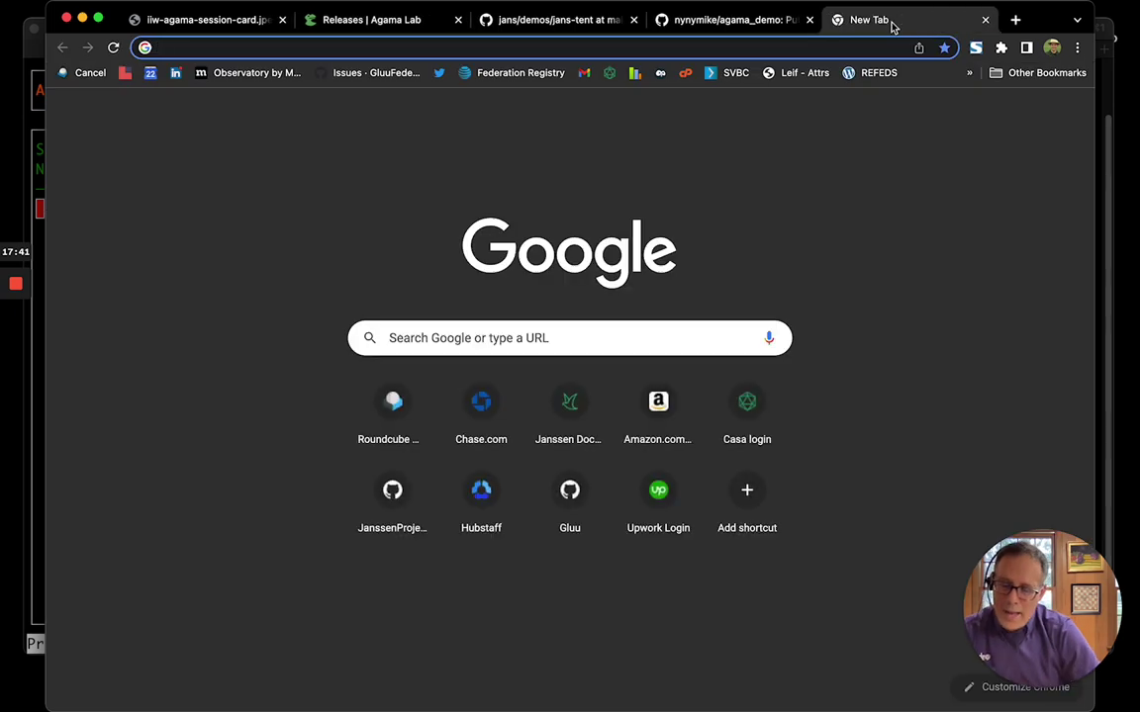
pyautogui.write('agama')
pyautogui.press('Return')
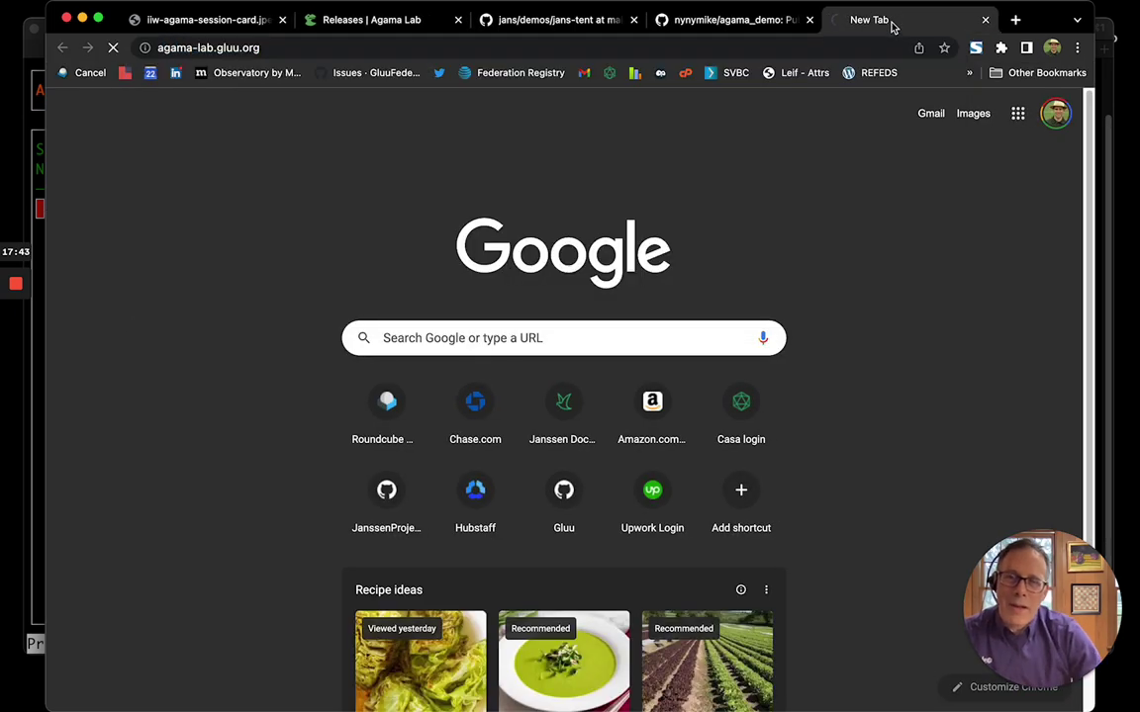